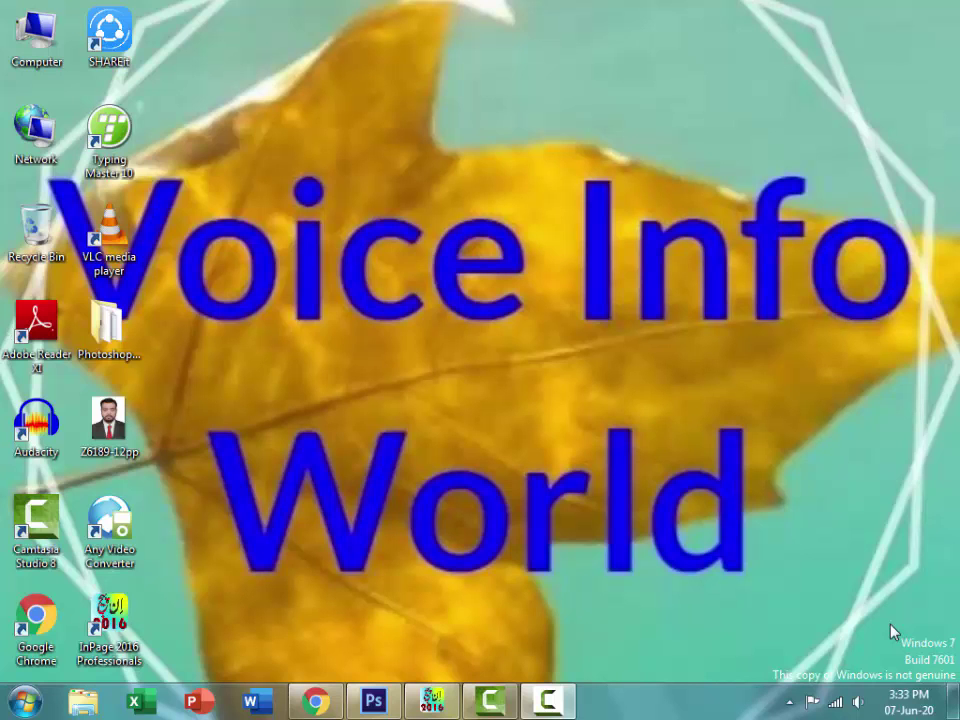
Restore the minimized Photoshop window from the taskbar.
left_click(377, 703)
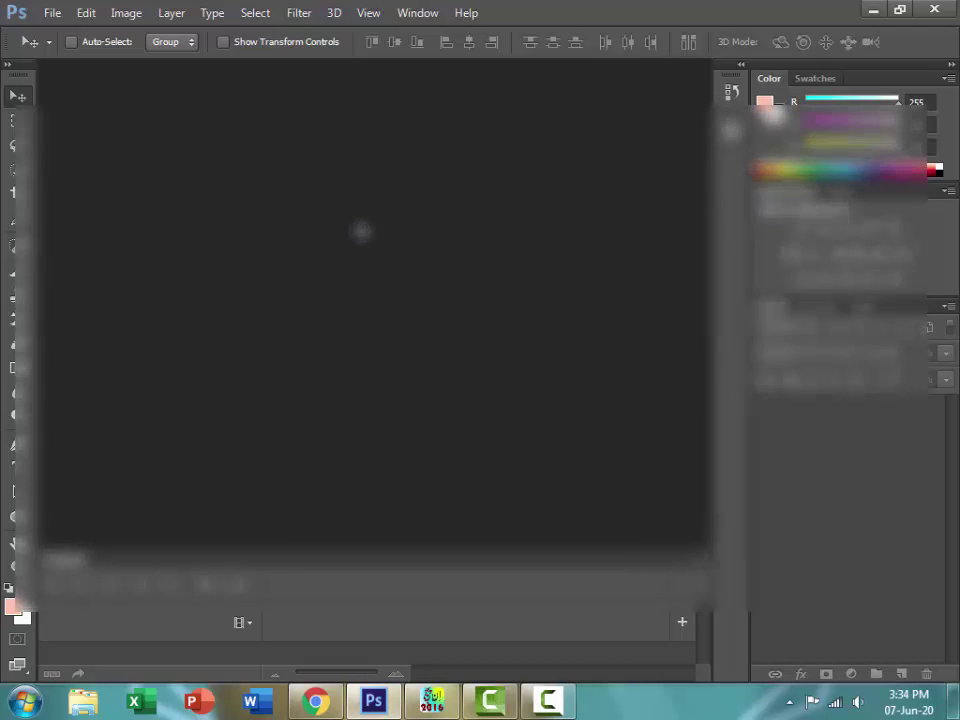
Open a new Chrome tab and load the google.com home page.
left_click(315, 700)
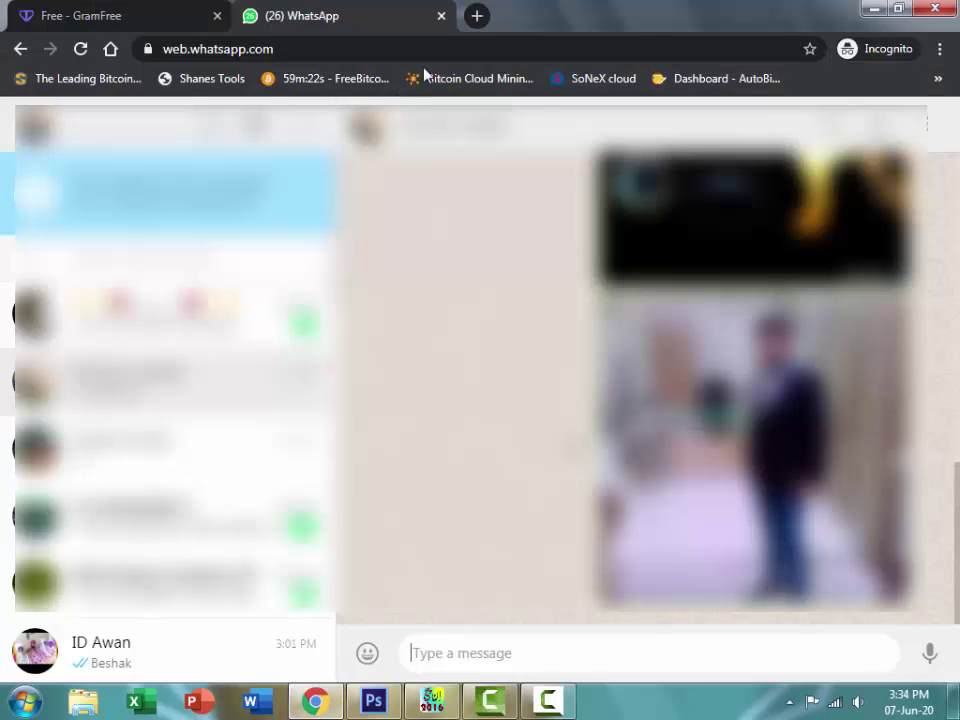
key("ctrl+t")
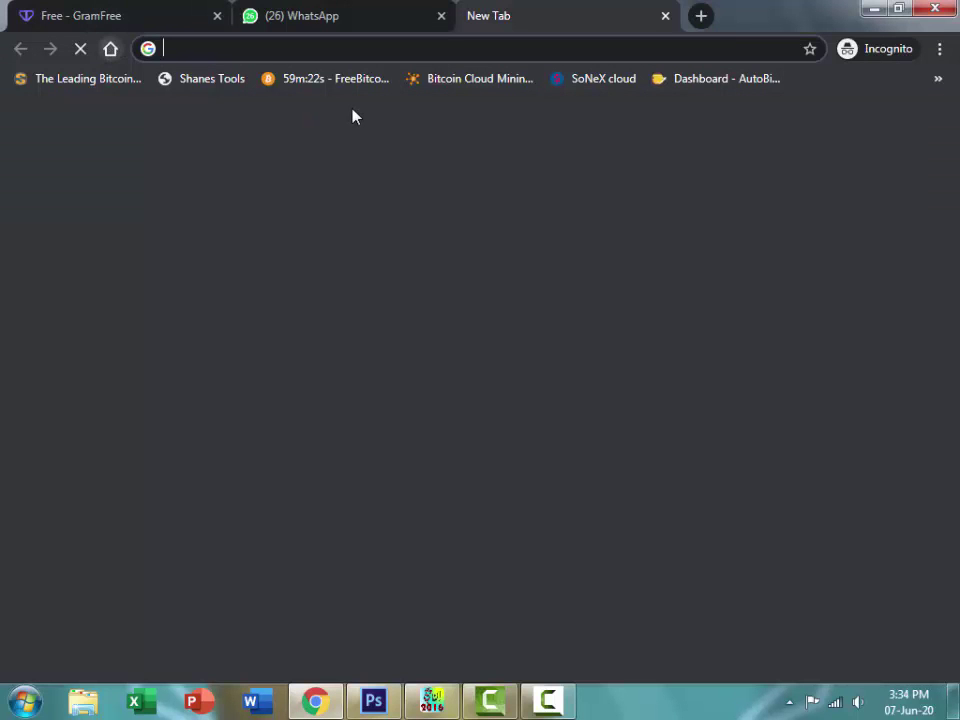
type("google.com")
key("Return")
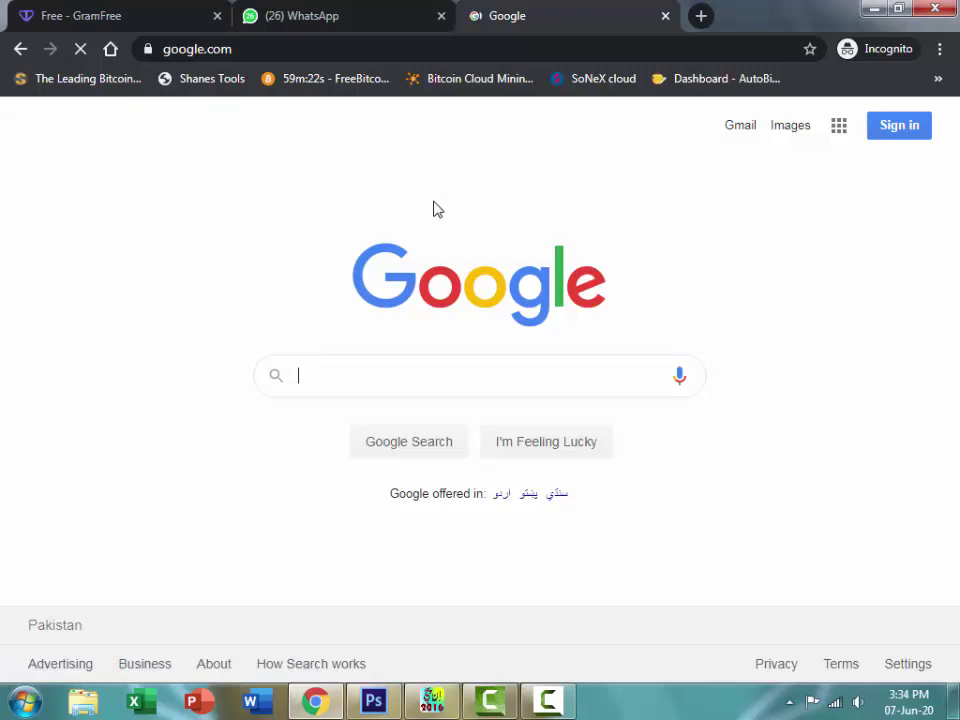
Search Google for 'multicolor background hd', browse the image results, then return to Photoshop.
type("mult")
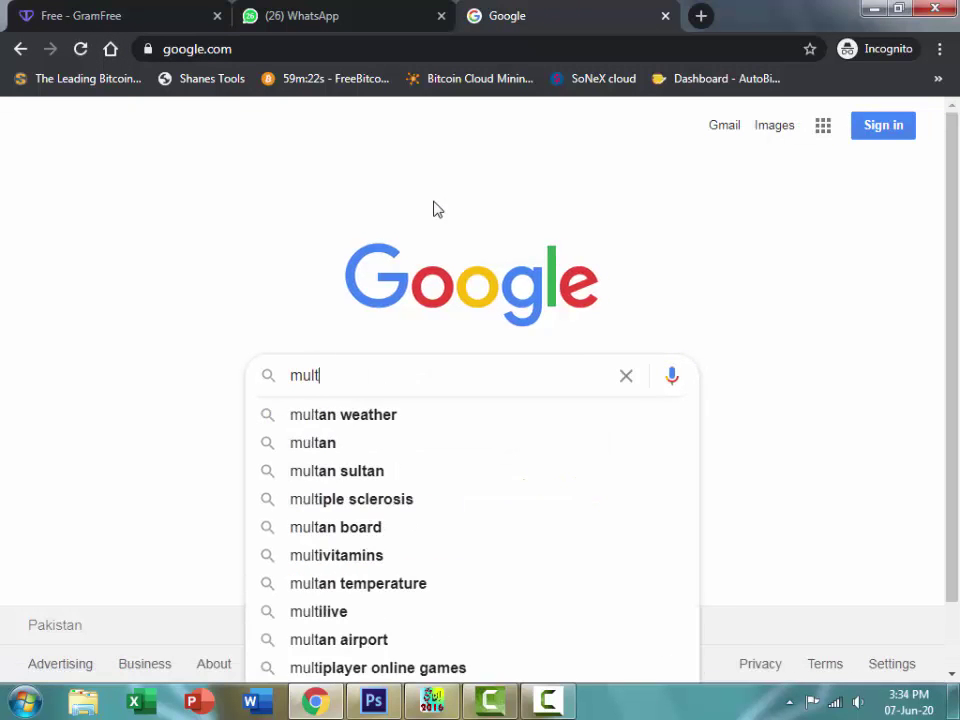
type("icolor b")
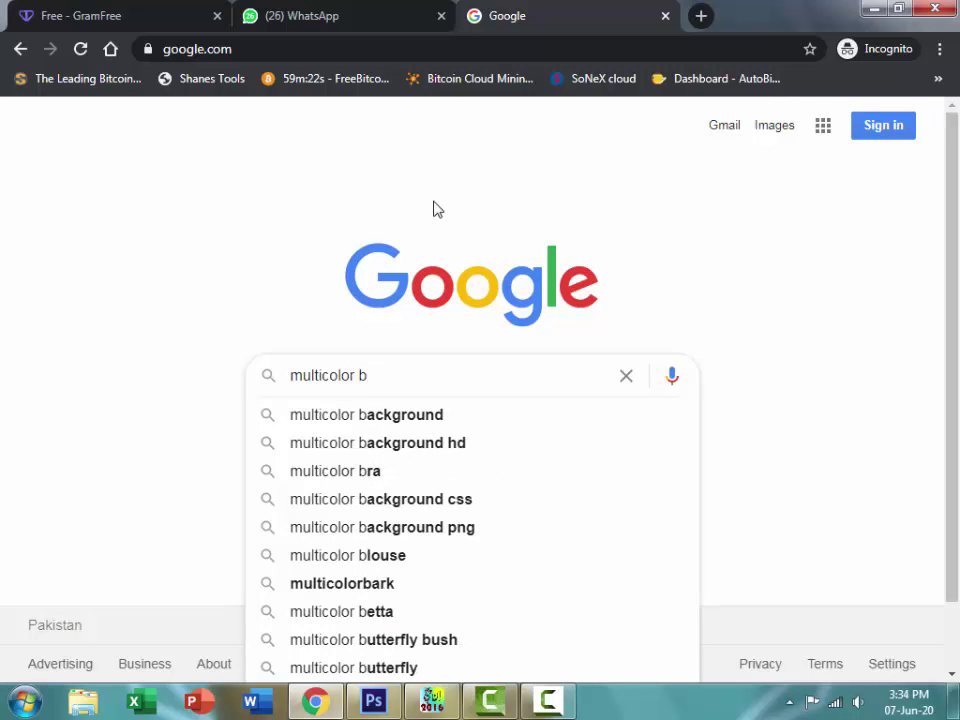
key("Down")
key("Down")
key("Return")
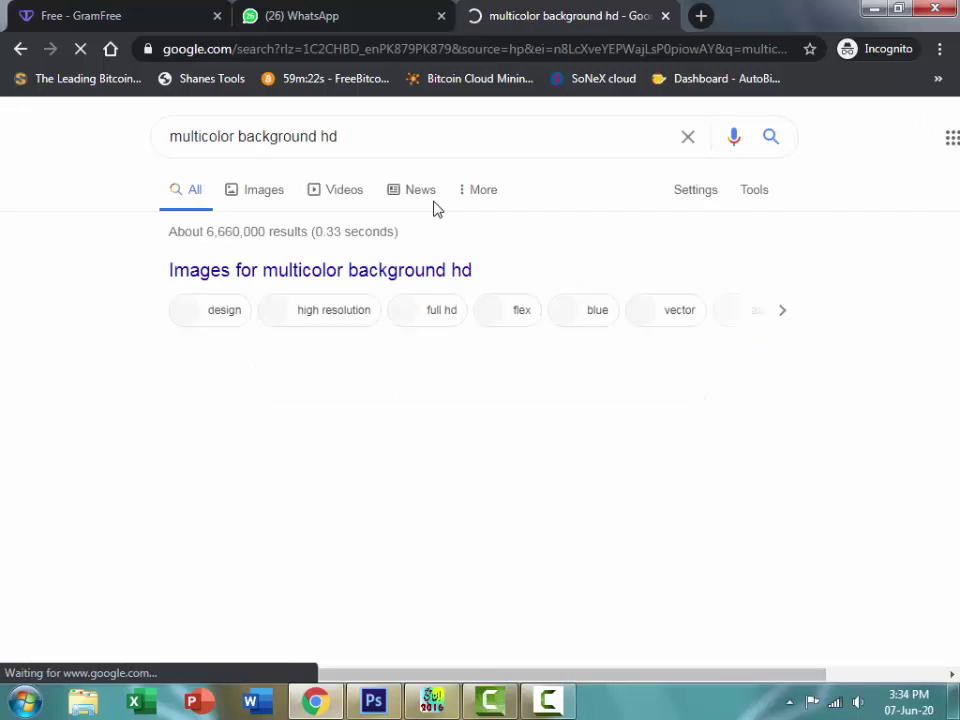
scroll(461, 388, "down", 2)
scroll(461, 388, "down", 3)
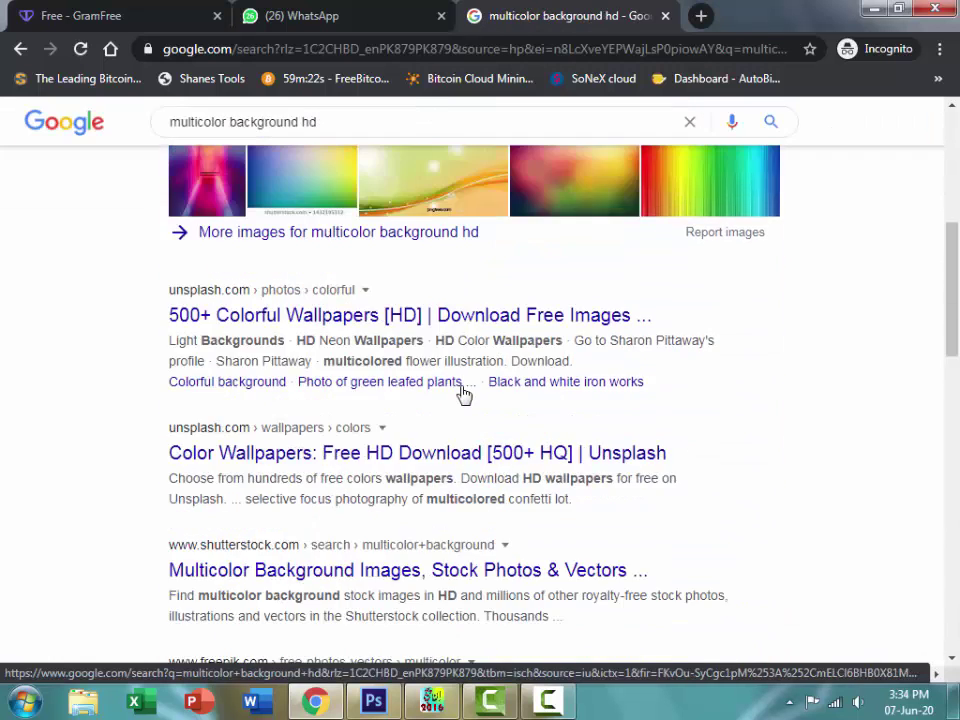
scroll(462, 392, "up", 4)
scroll(430, 409, "down", 3)
scroll(432, 400, "up", 2)
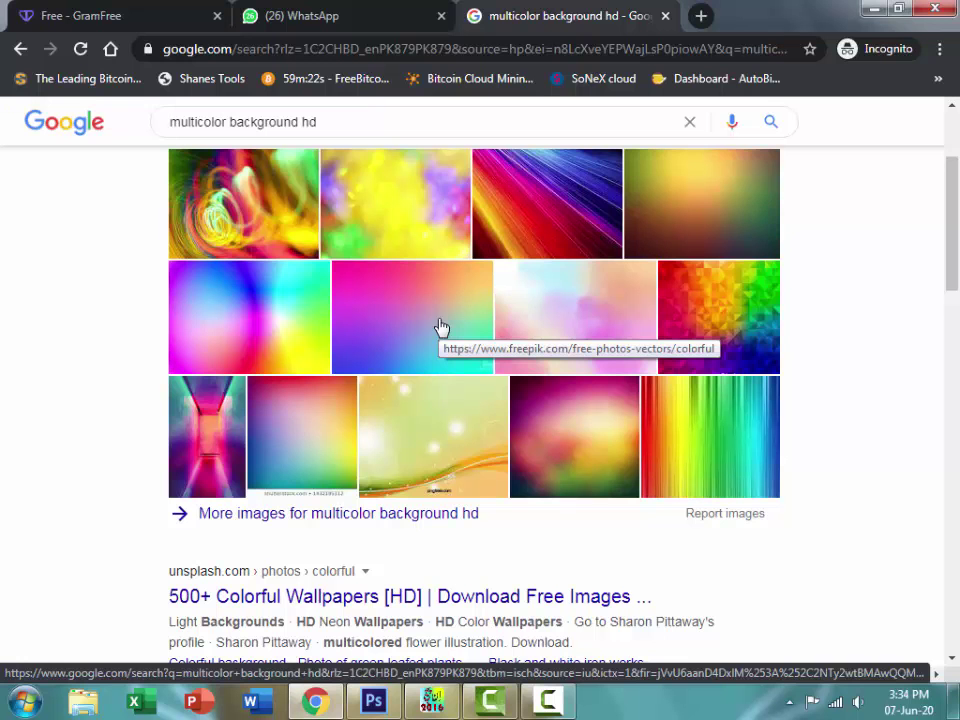
left_click(373, 701)
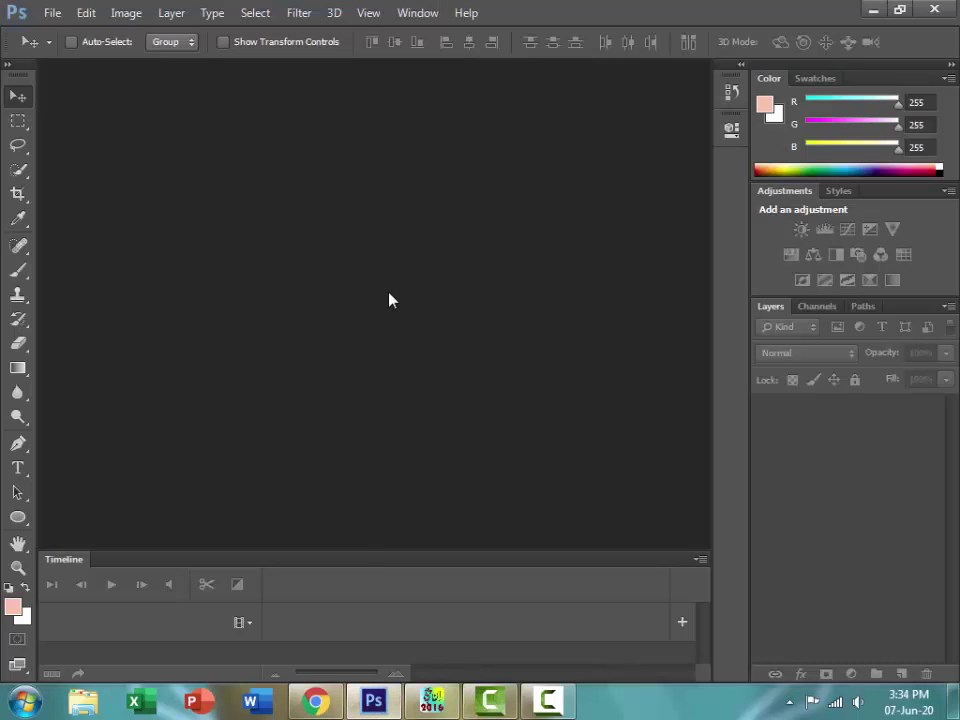
Open the background image file as a new Photoshop document.
key("ctrl+o")
left_click(490, 250)
left_click(692, 583)
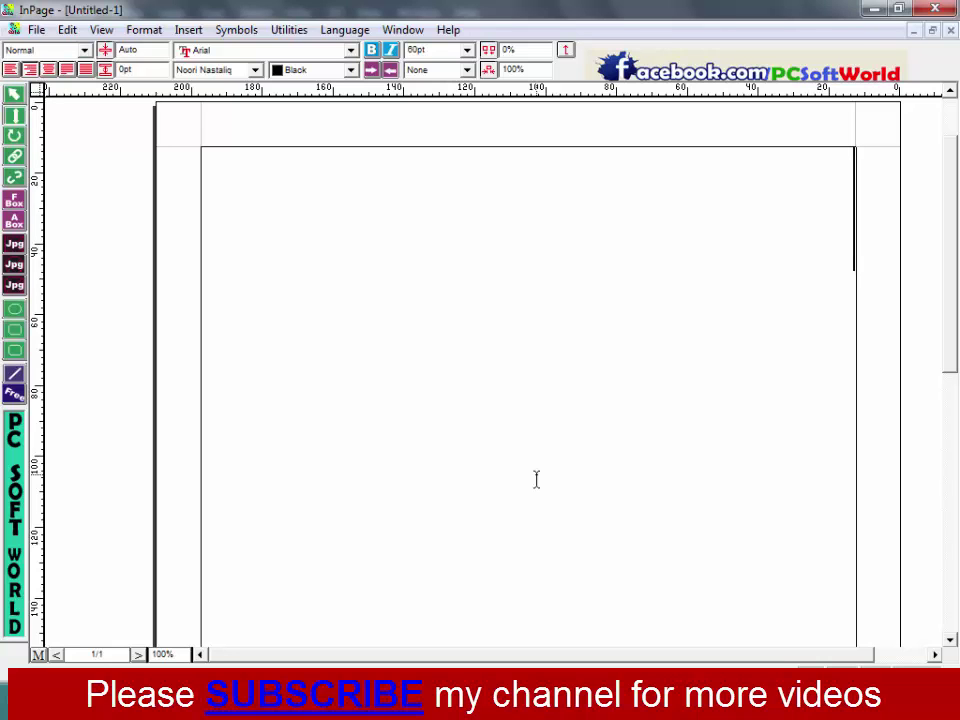
Type the Urdu heading علی اولڈ فرنیچر پالش in InPage.
type("elo")
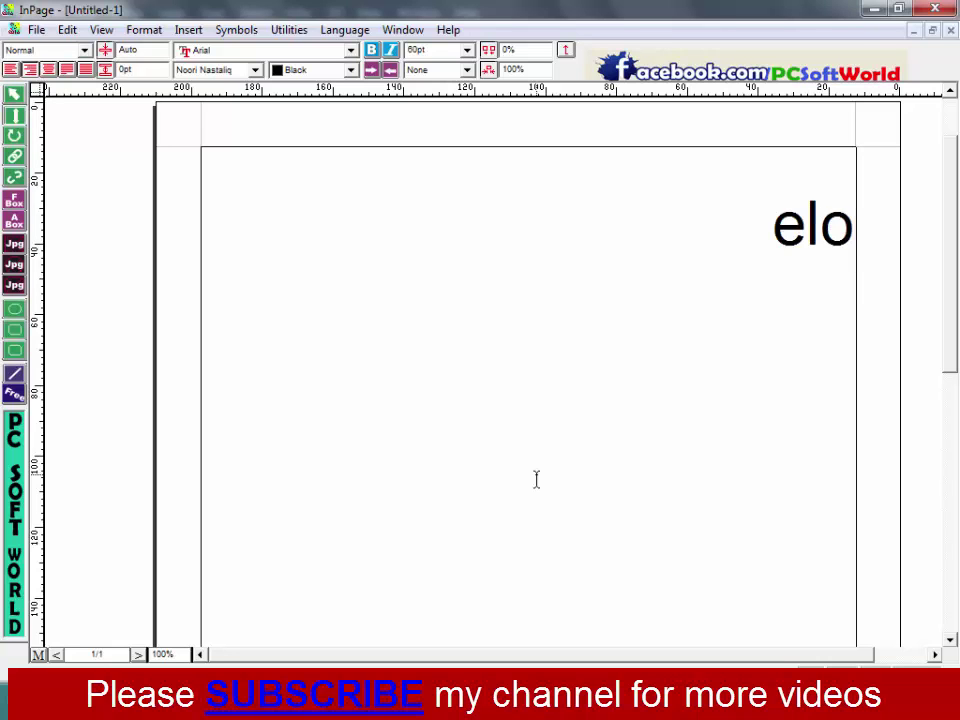
key("BackSpace")
key("BackSpace")
key("BackSpace")
type("eli")
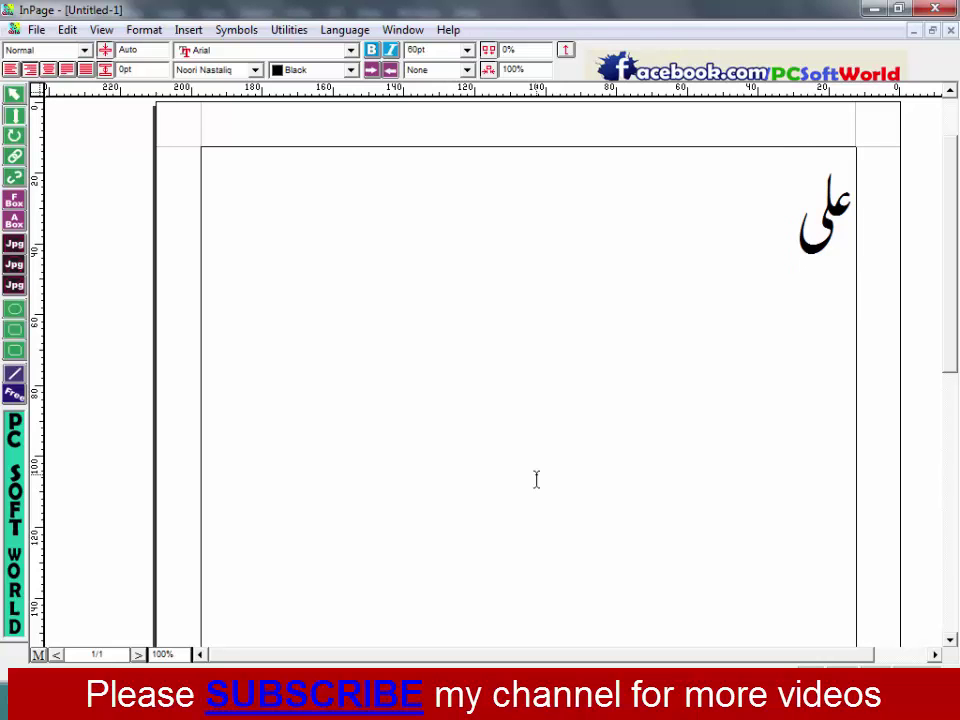
type(" awl")
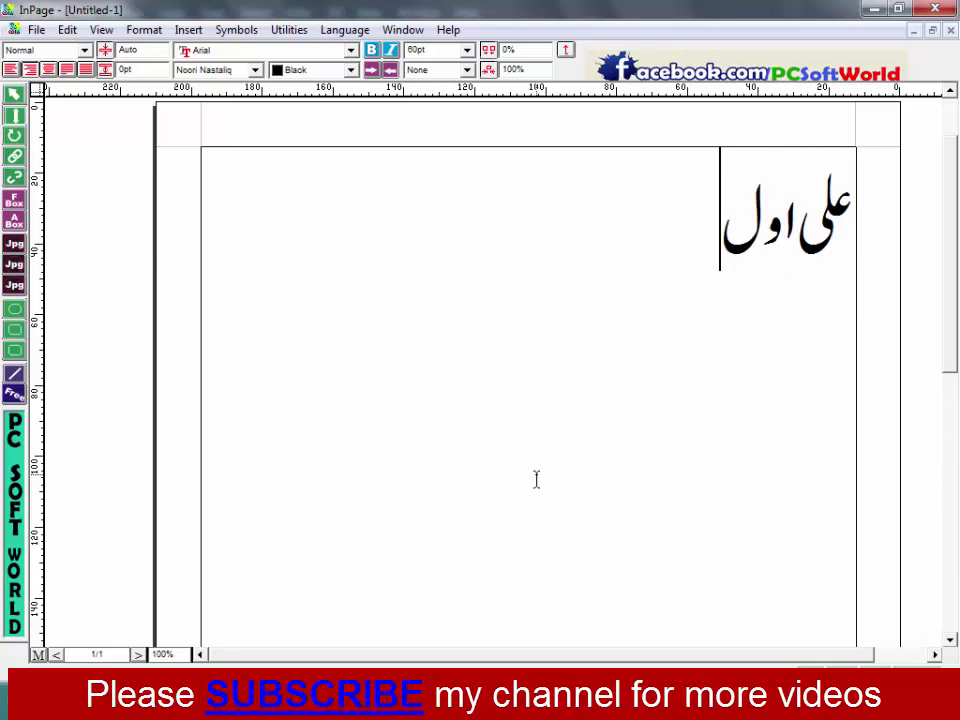
type("Dfrnicr pa")
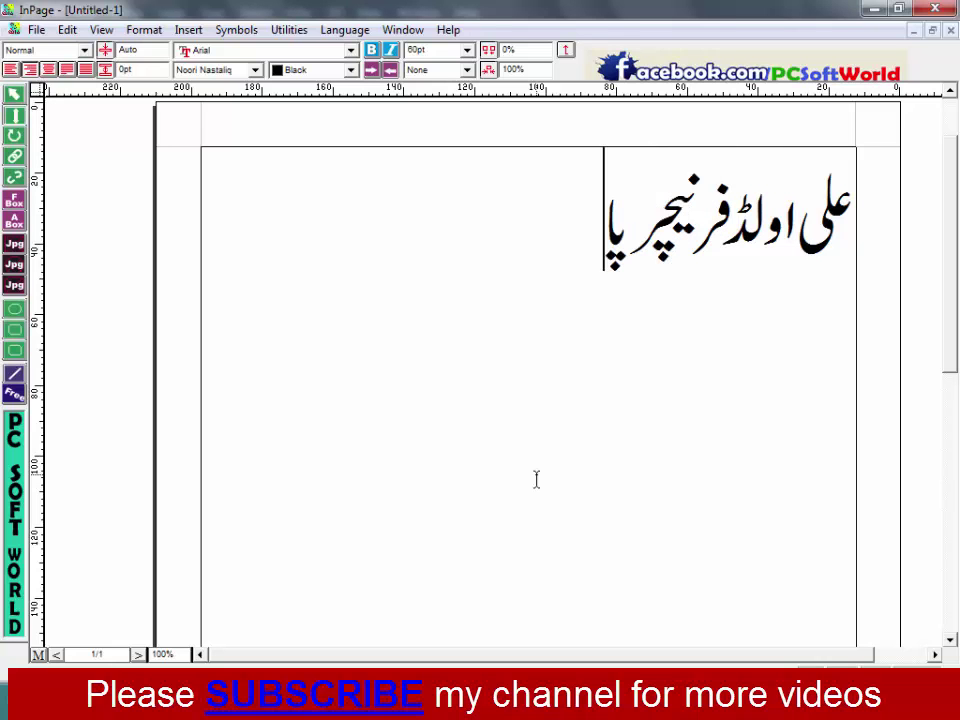
type("ls")
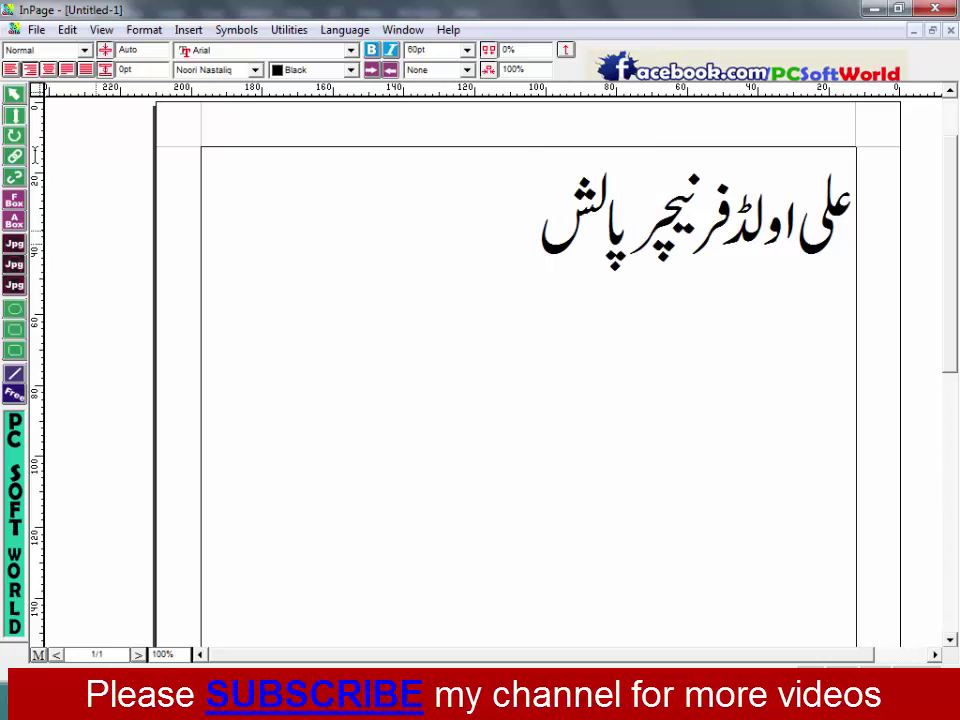
Export the page as Encapsulated PostScript file 1.eps on the Desktop.
left_click(36, 30)
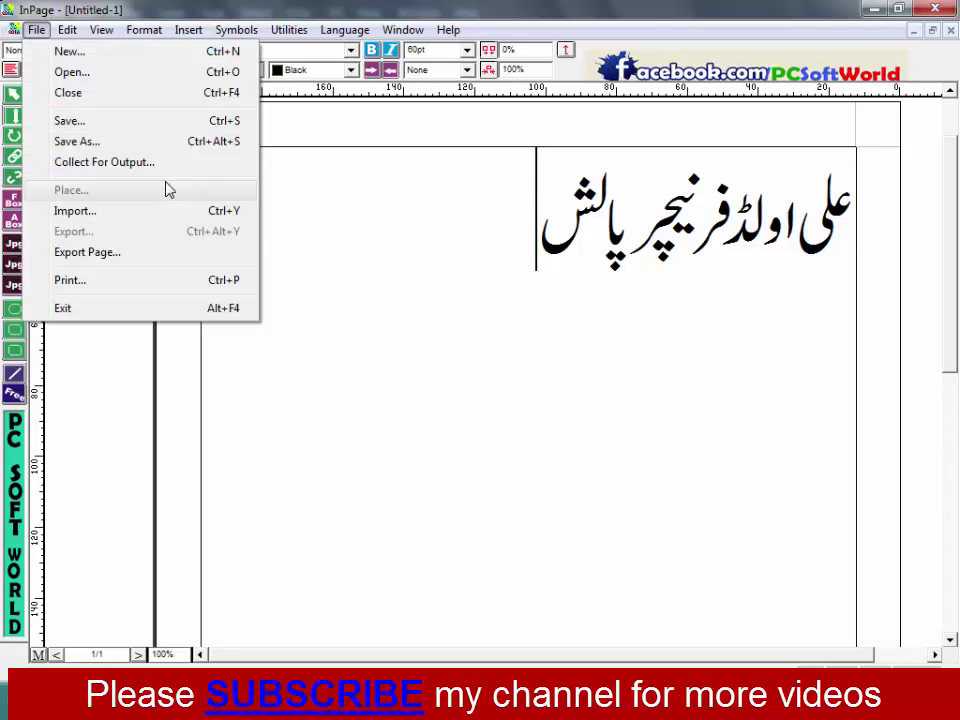
left_click(157, 253)
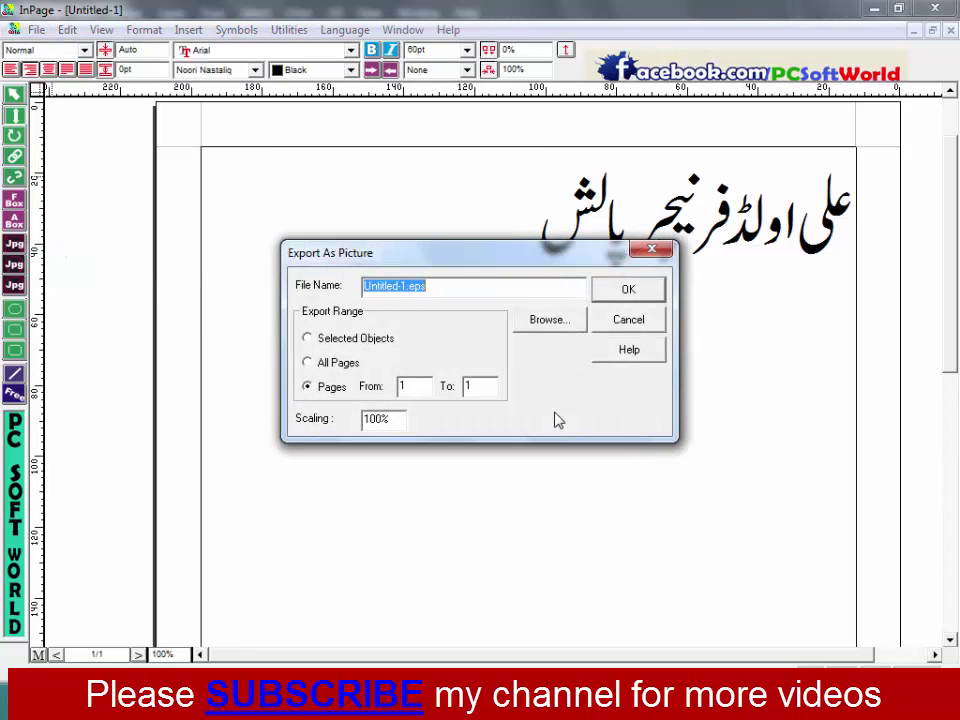
left_click(551, 328)
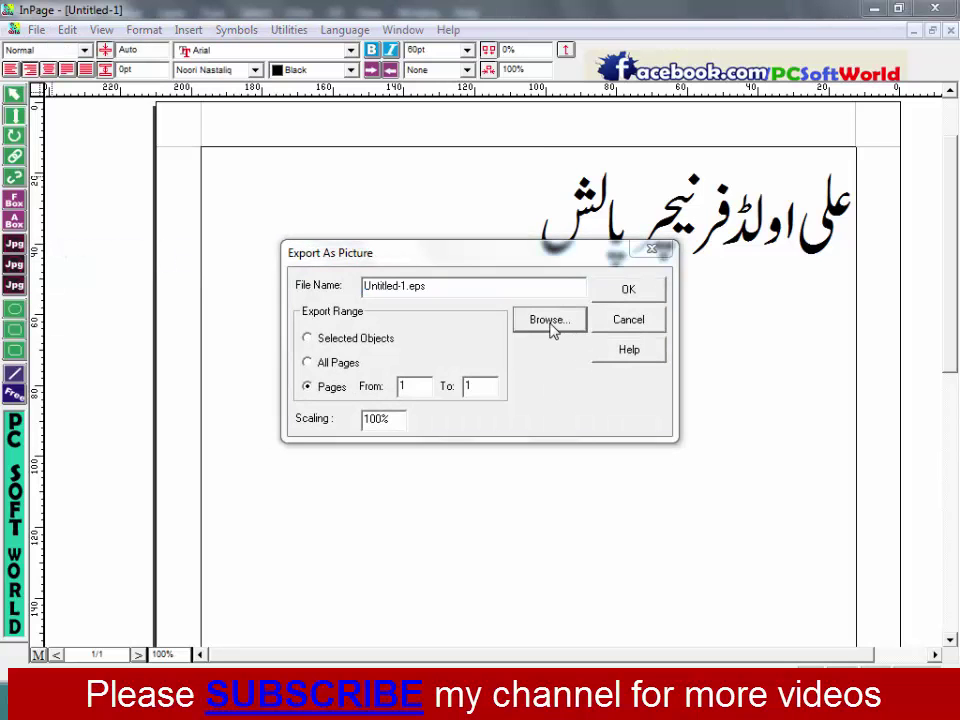
left_click(531, 448)
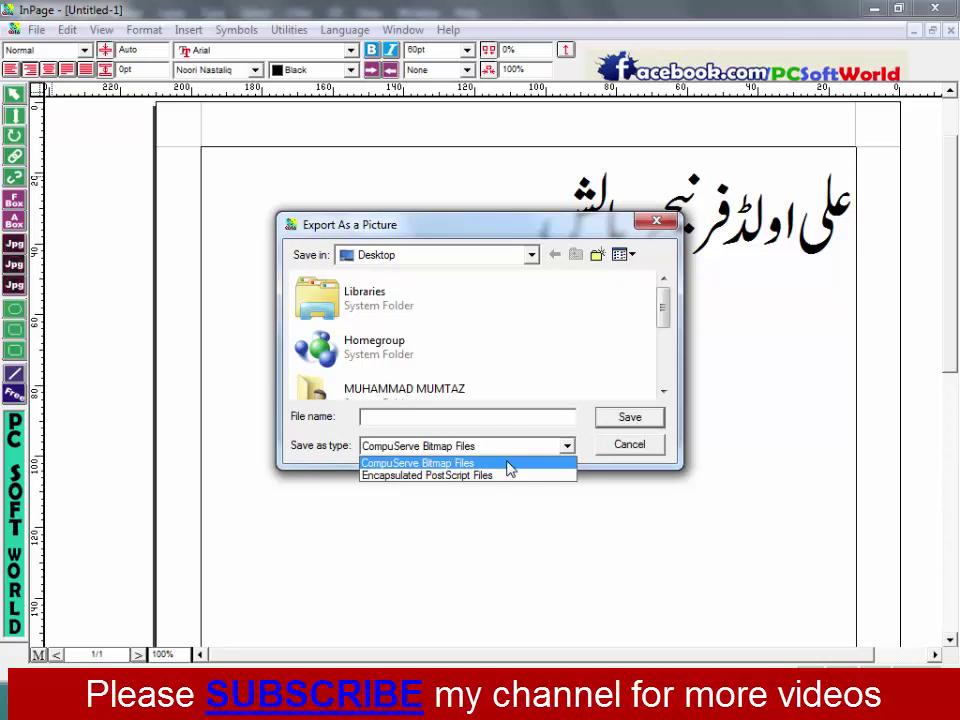
left_click(493, 476)
left_click(497, 419)
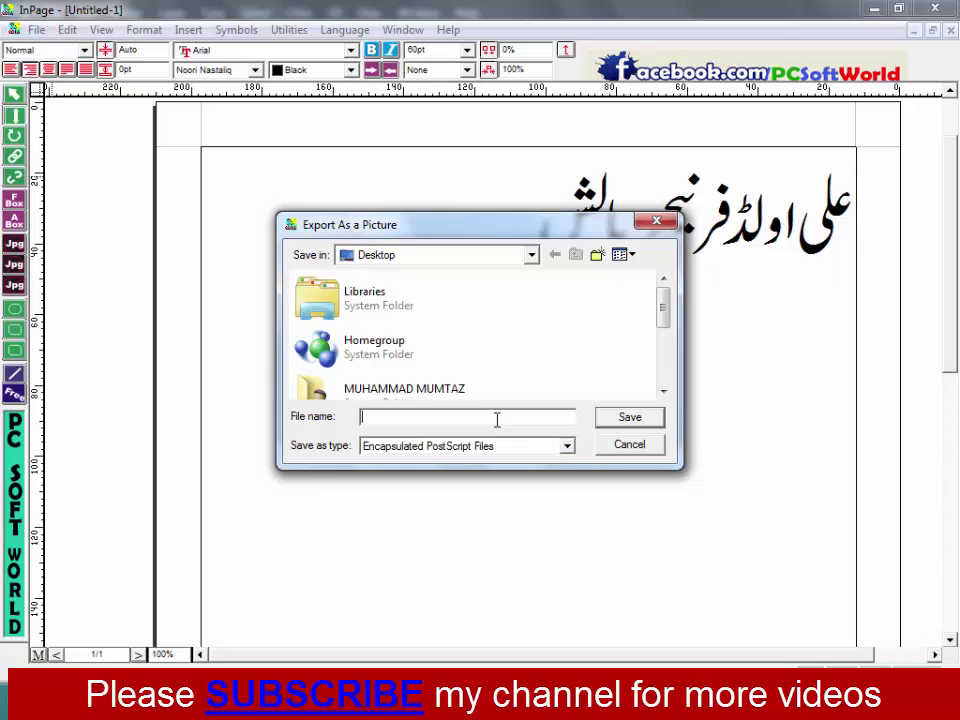
type("1")
left_click(648, 426)
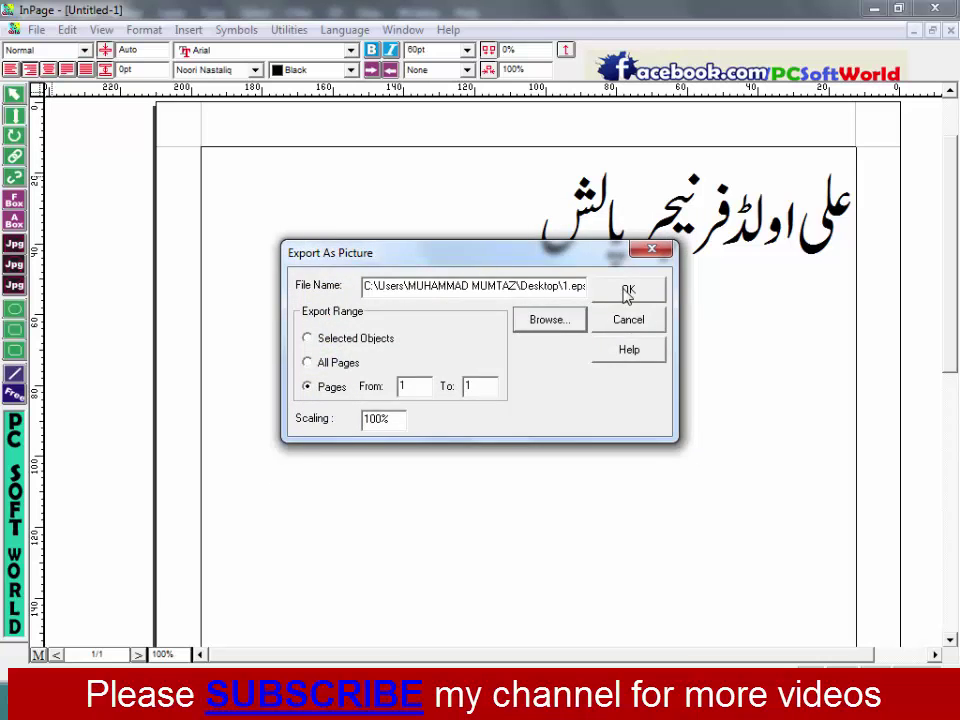
left_click(628, 292)
key("ctrl+a")
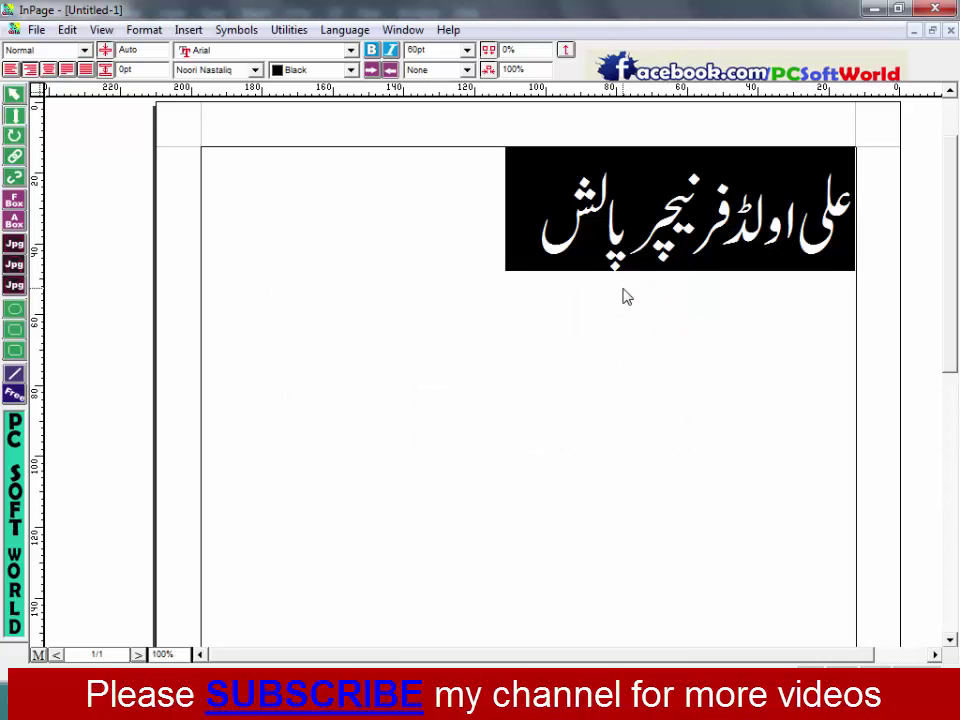
Type the Urdu sentence about polishing all wooden furniture.
type("ہمارے ہا")
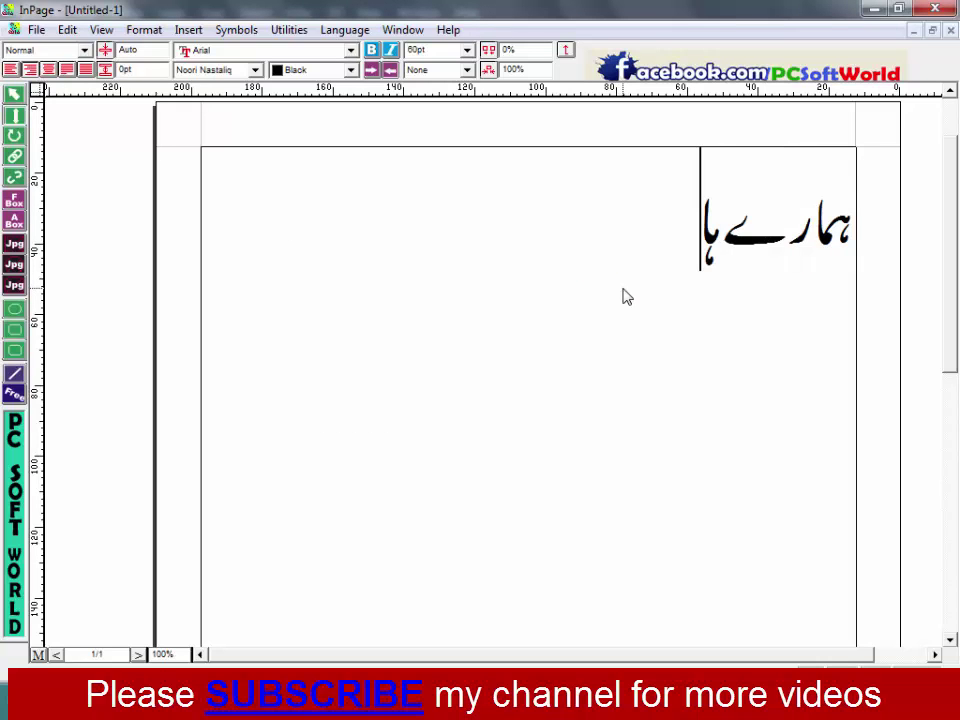
type("ج")
key("BackSpace")
type("ں تمام لک")
key("BackSpace")
type("لکٹی")
key("BackSpace")
key("BackSpace")
type("ڑ")
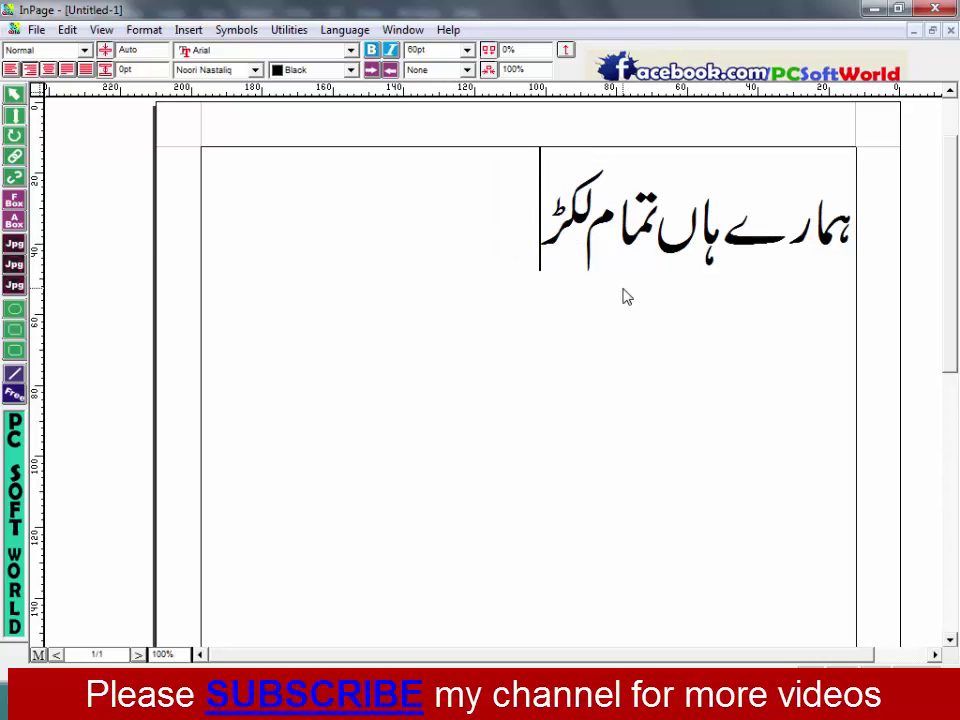
type("ی کا فرنیچ")
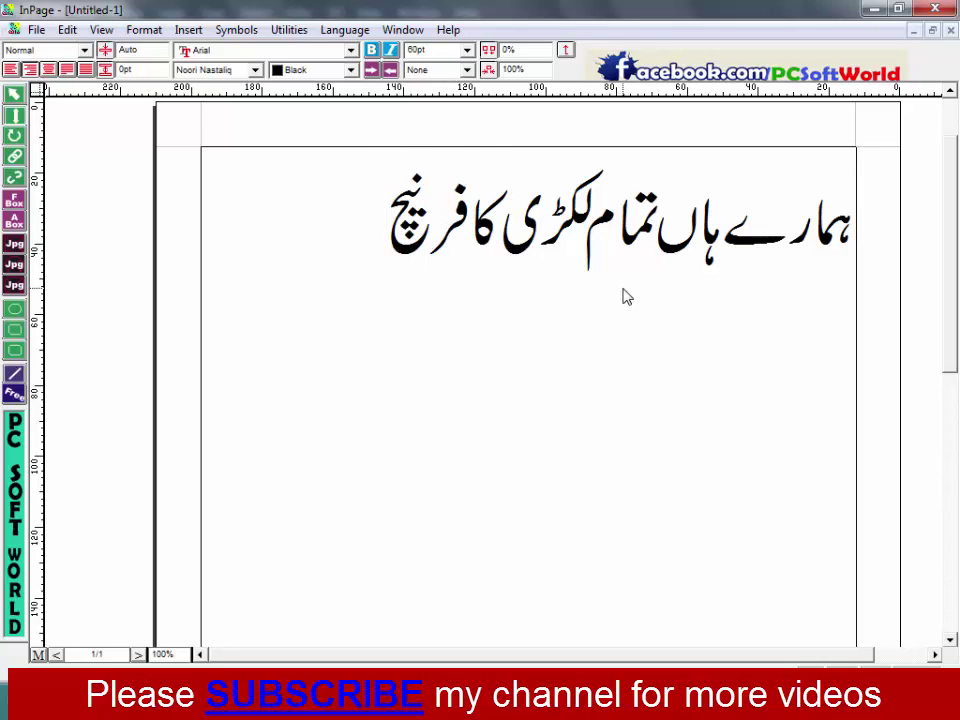
type("ر وغ")
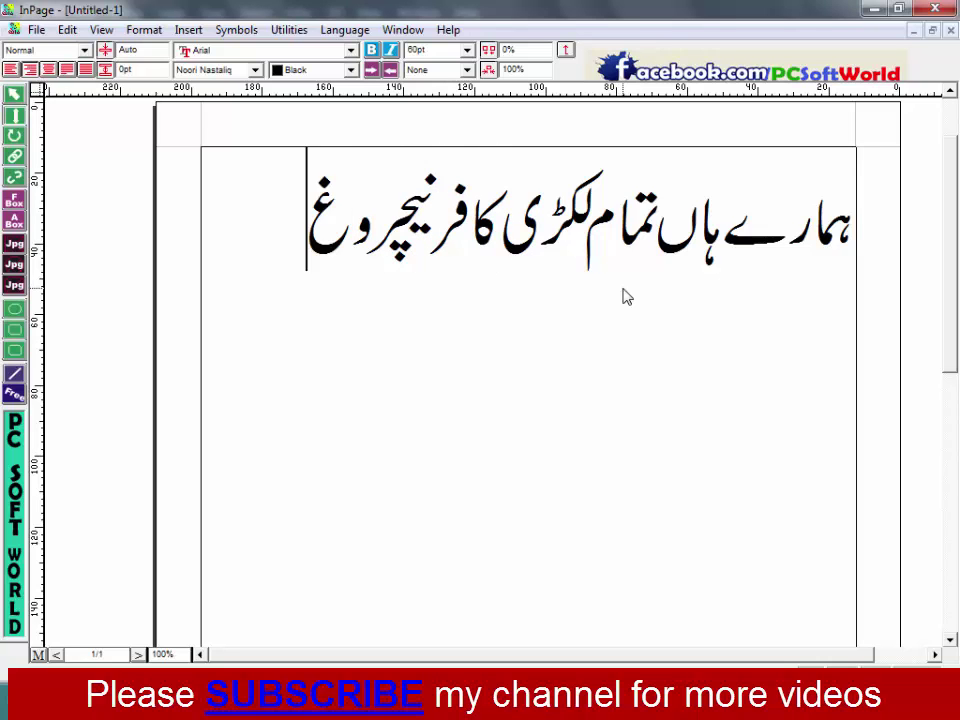
type("یرہ پالش")
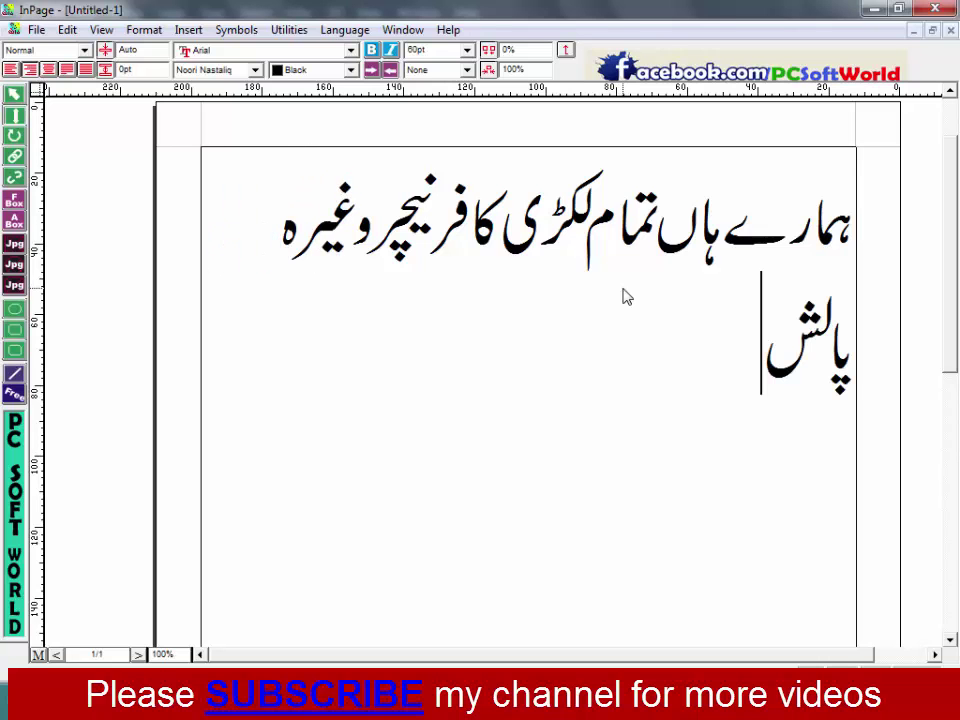
type(" کیا جاتا ہے")
Set all the Urdu text to a 45pt font size.
key("ctrl+a")
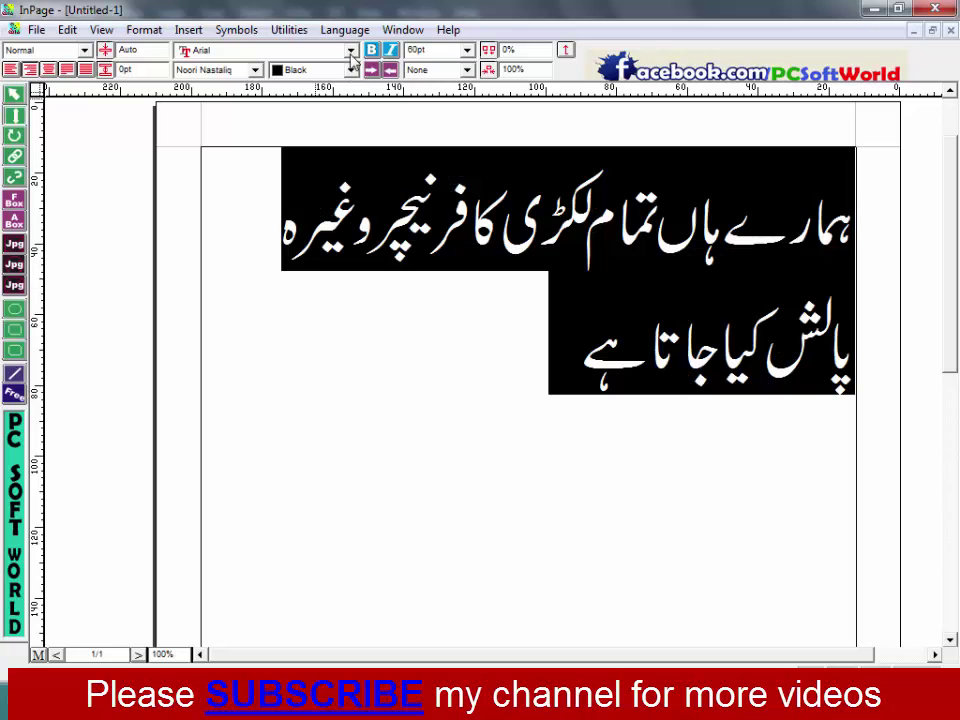
left_click(468, 50)
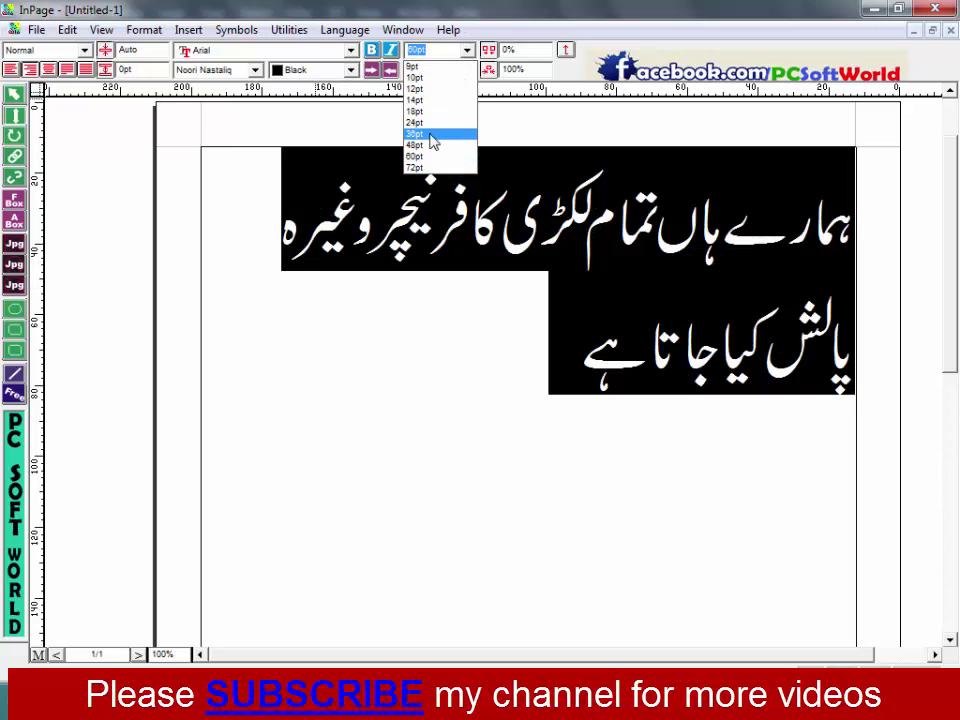
left_click(433, 137)
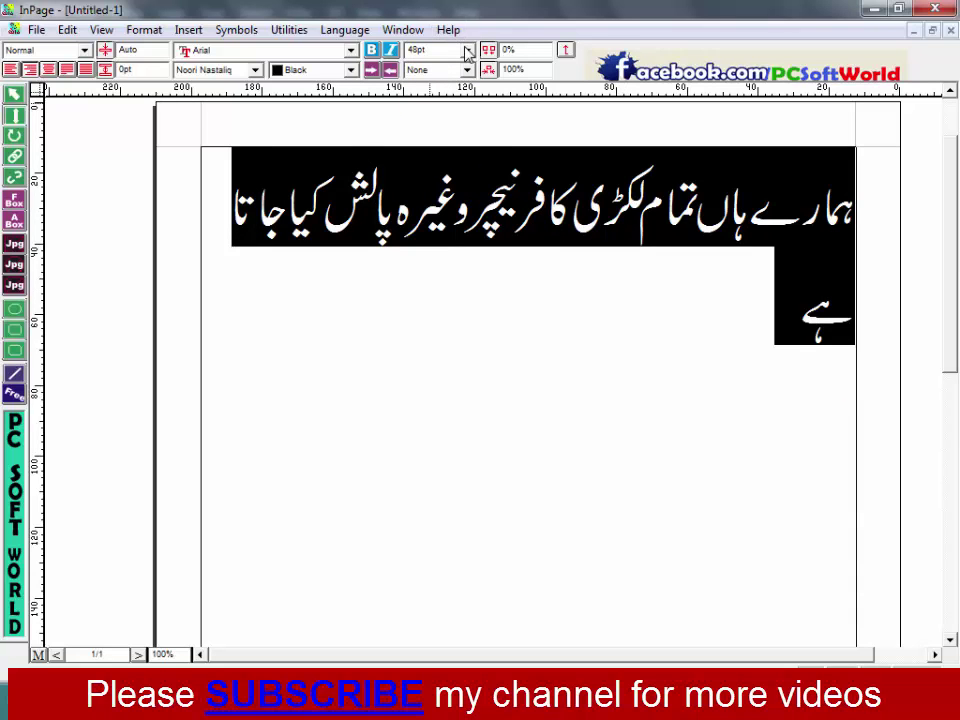
left_click(467, 50)
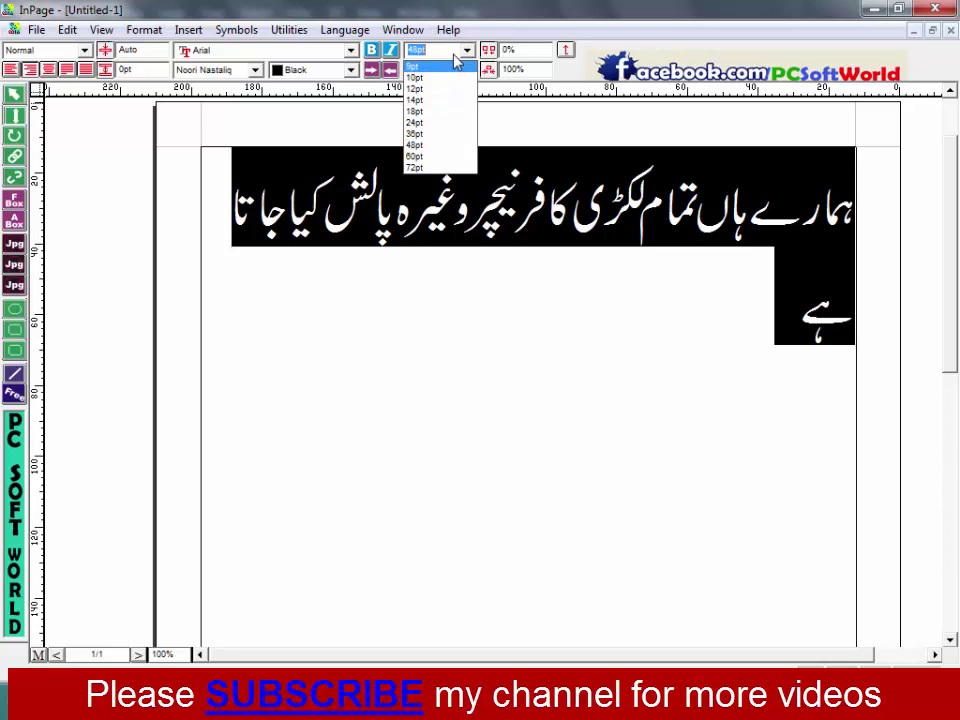
type("4")
left_click(455, 64)
type("pyé")
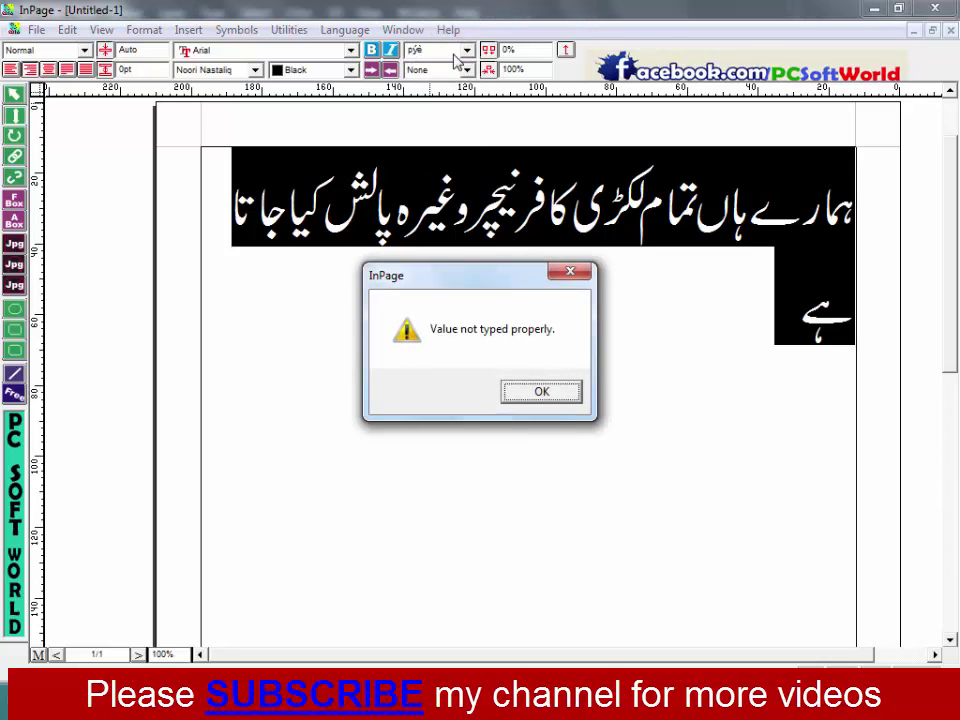
left_click(553, 398)
type("44")
key("BackSpace")
type("5")
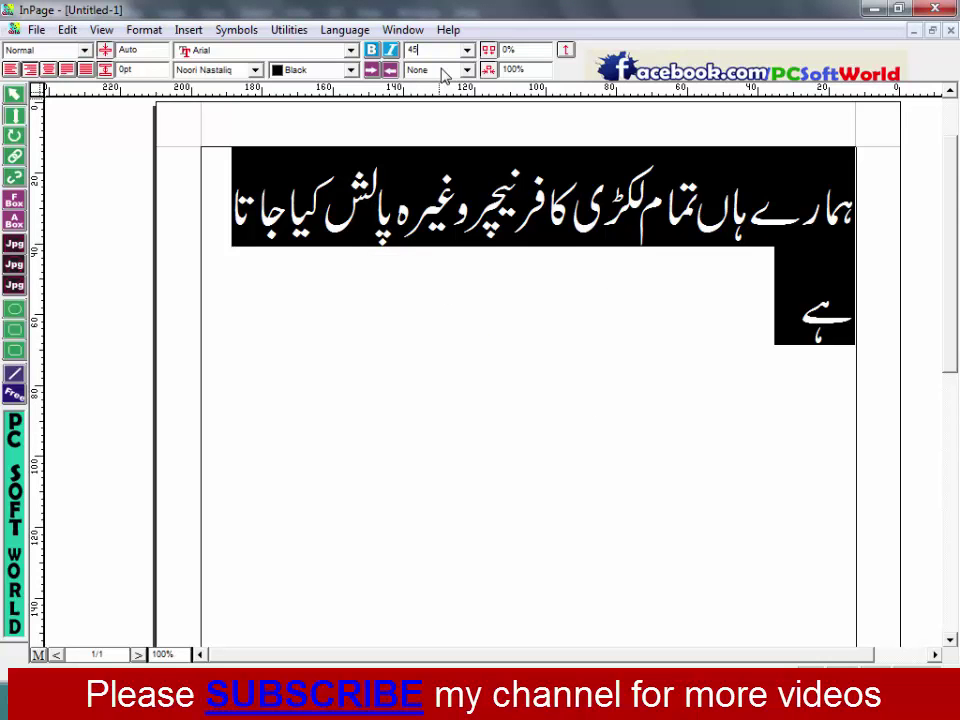
key("Return")
Export the page as Encapsulated PostScript file 2.eps on the Desktop.
left_click(36, 29)
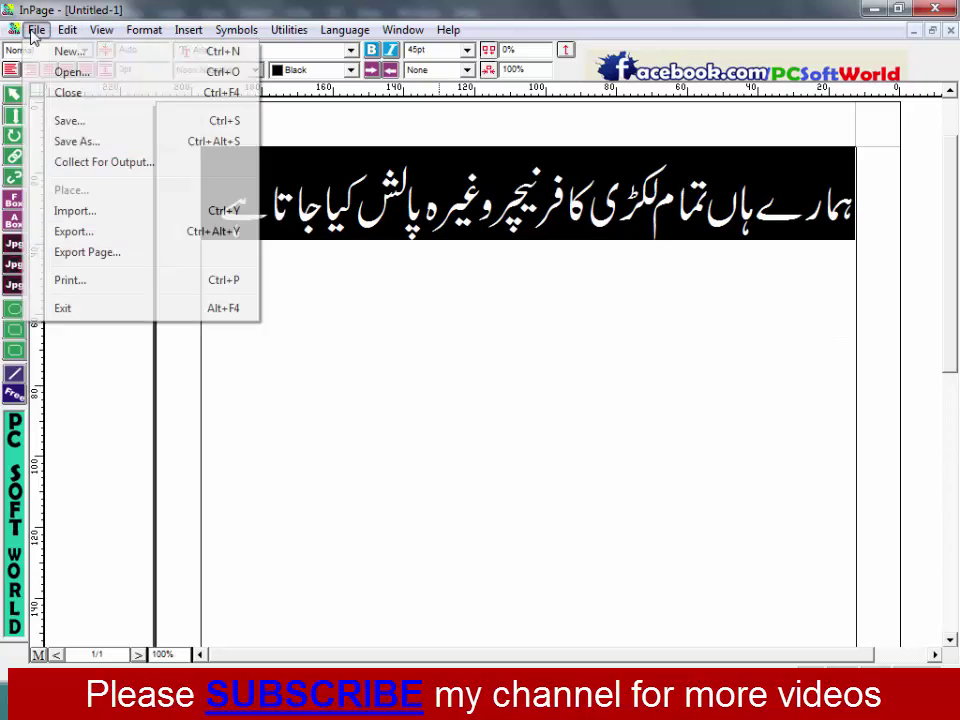
left_click(119, 254)
left_click(544, 326)
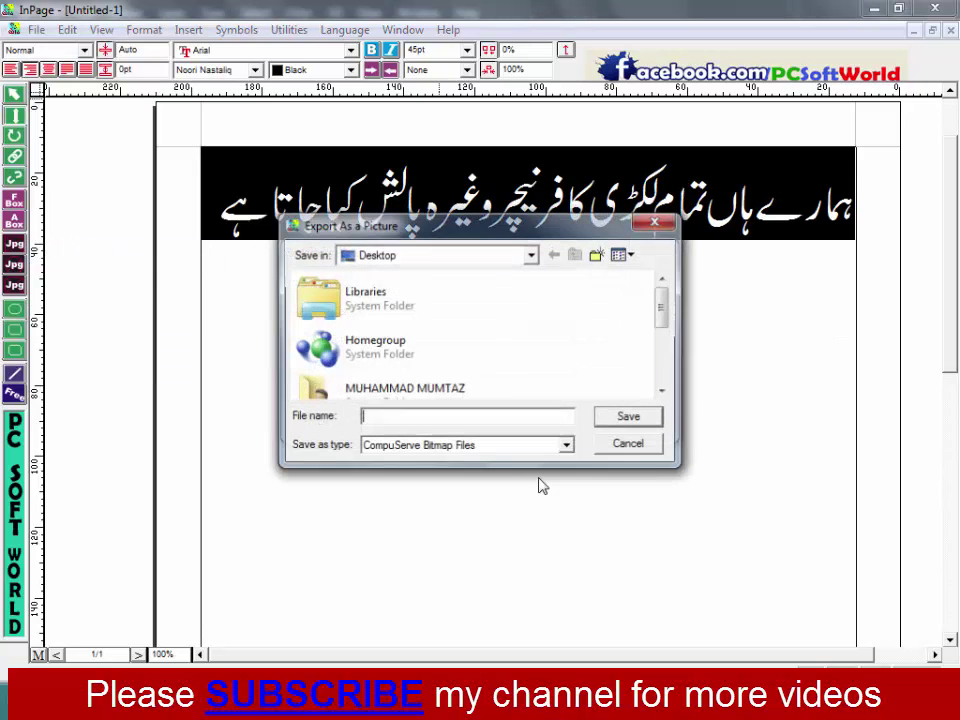
left_click(520, 455)
left_click(489, 421)
type("2")
key("Return")
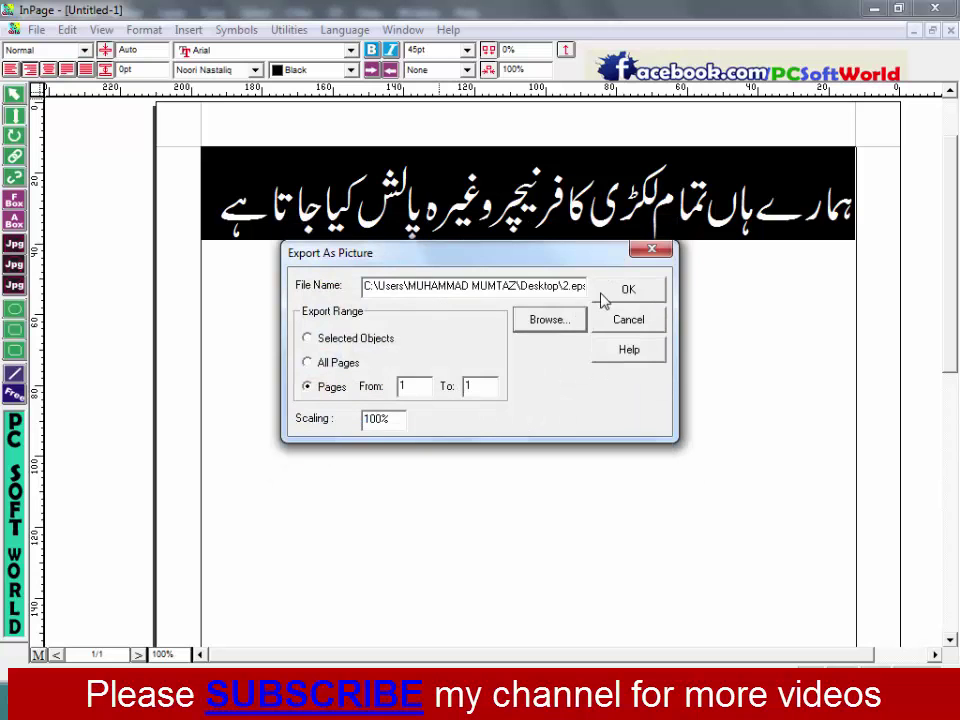
left_click(617, 292)
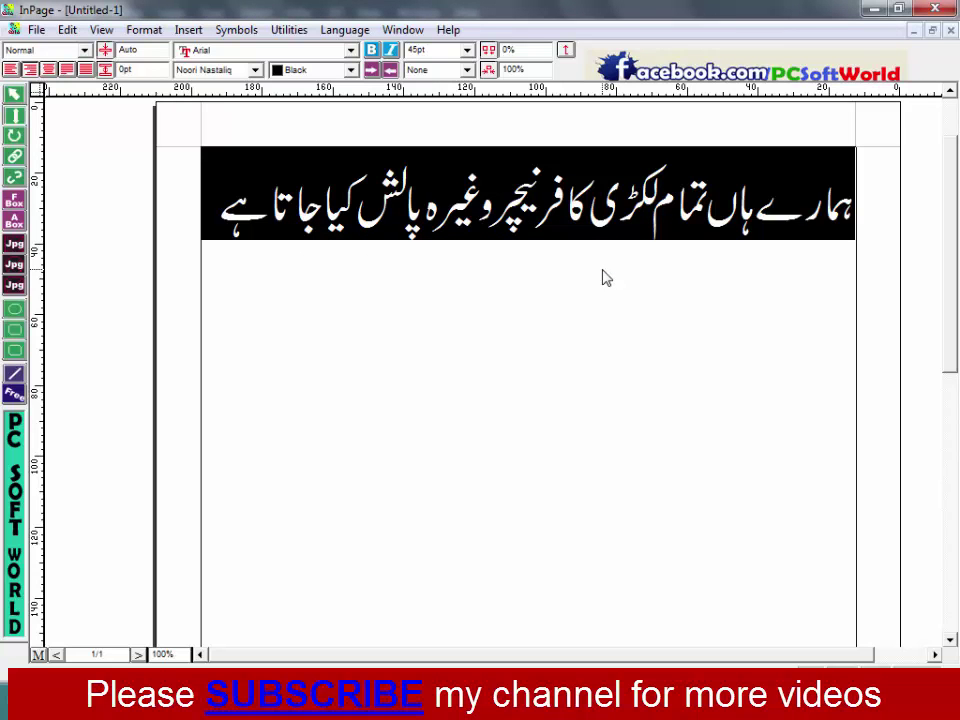
Type the Urdu line ہماری یہ سہولت گھر پر دستیاب ہوگی.
type("ہماری یہلہو")
key("BackSpace")
key("BackSpace")
key("BackSpace")
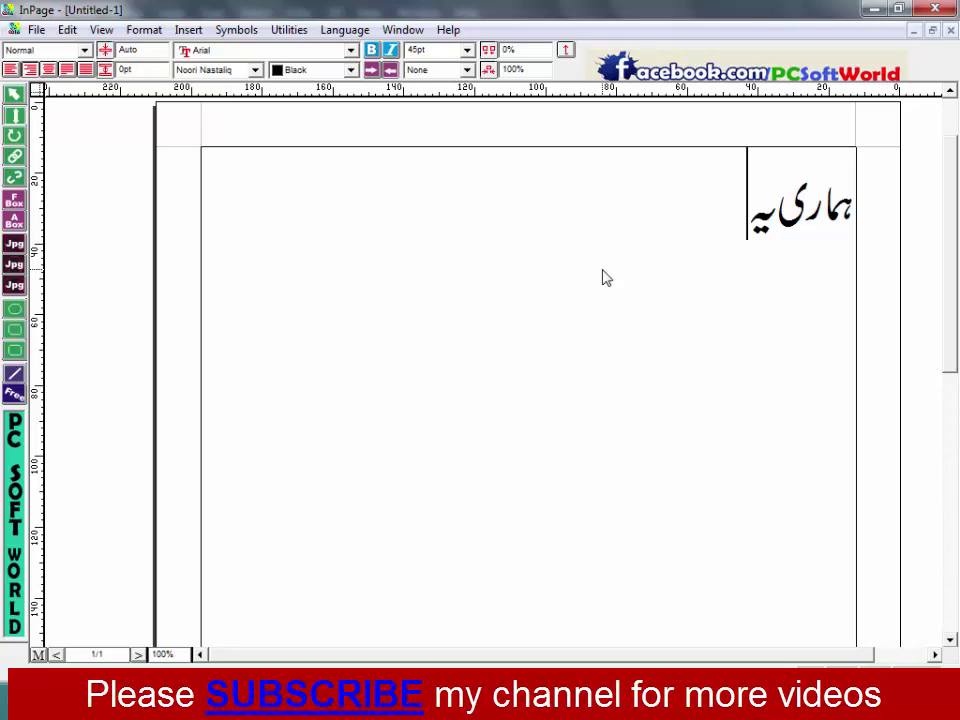
type("سہولت")
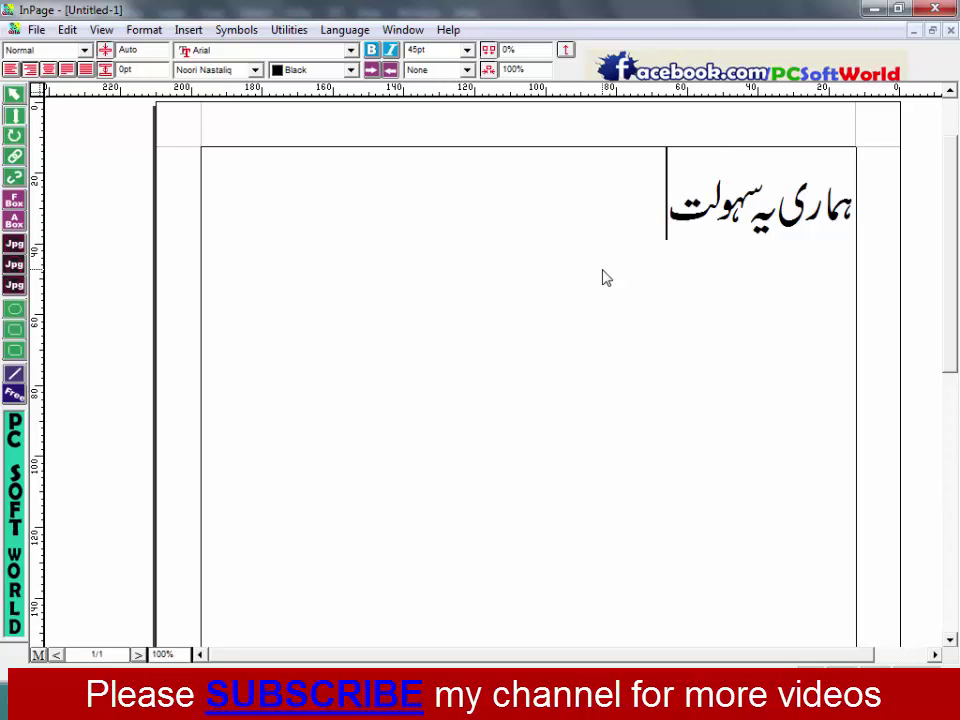
type(" گھر پر دستیاب ہو")
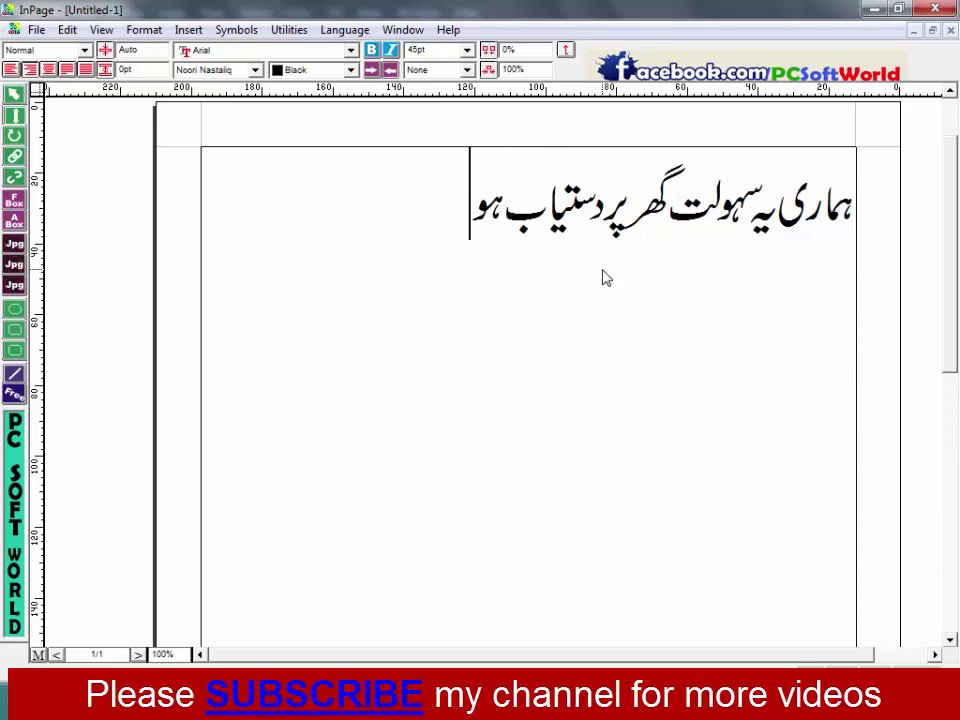
type("گی")
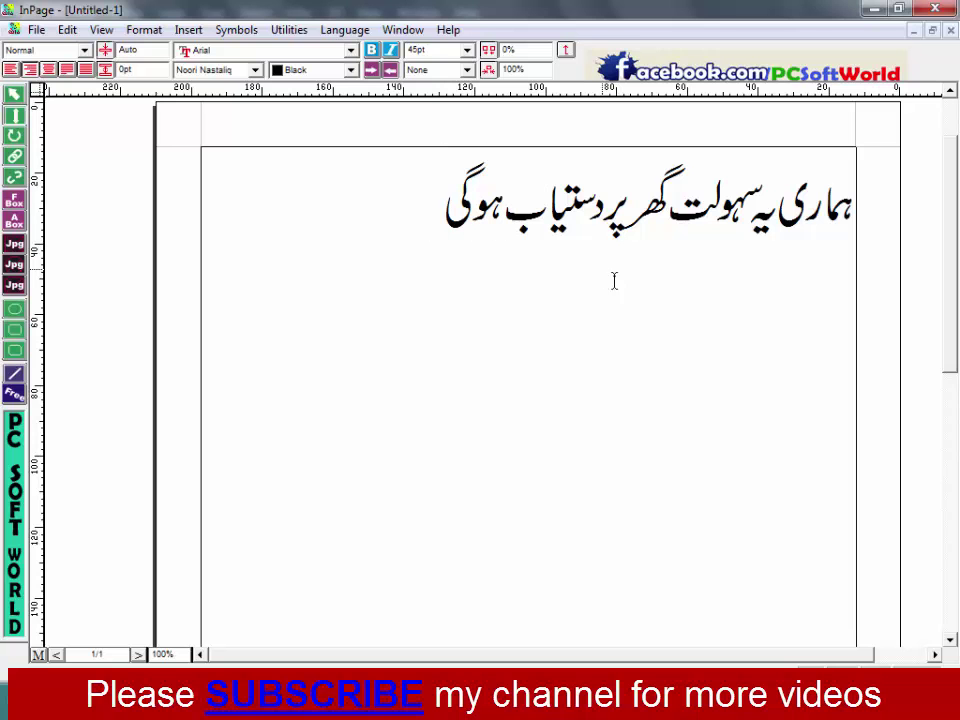
Export the page as Encapsulated PostScript file 3.eps on the Desktop.
left_click(36, 29)
left_click(90, 252)
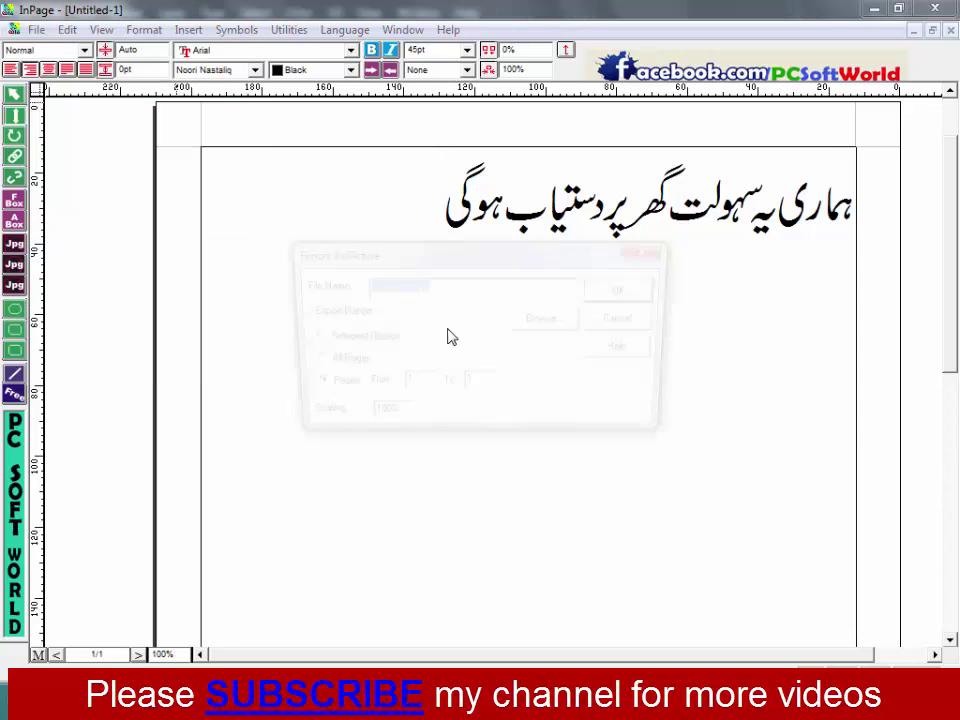
left_click(549, 319)
left_click(521, 446)
left_click(514, 476)
left_click(508, 422)
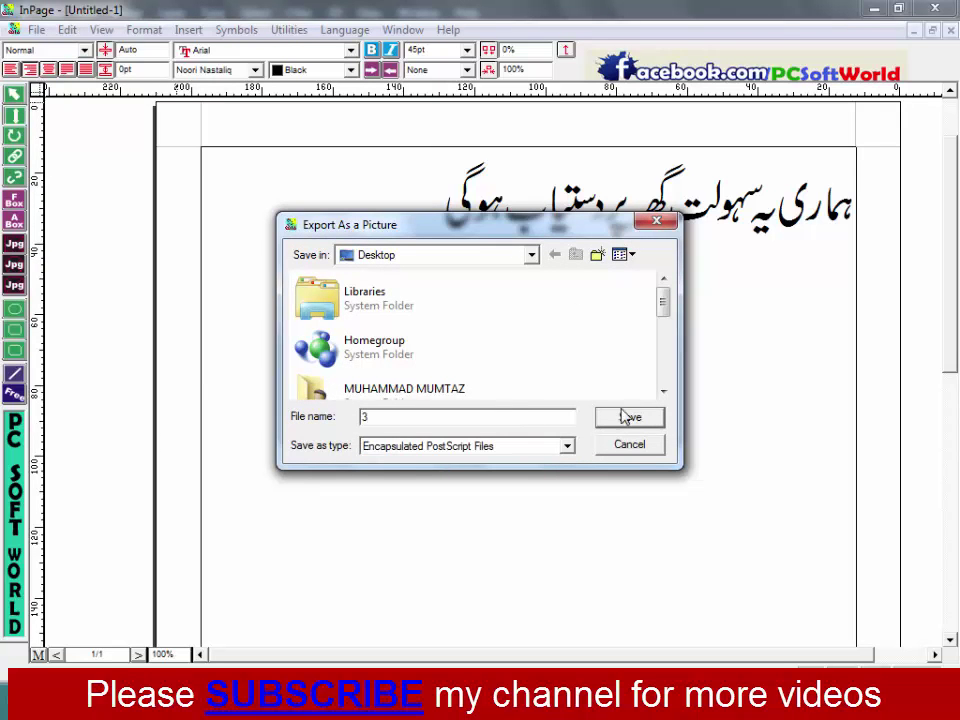
left_click(625, 417)
left_click(624, 292)
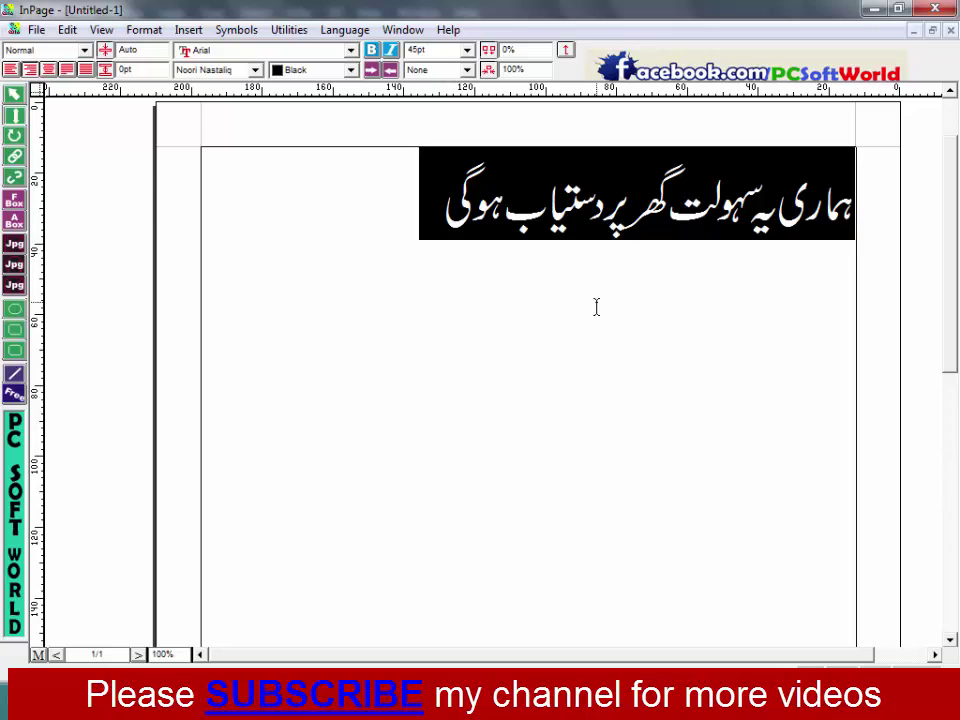
Type the contact line 'برائے رابطہ:' followed by the contact person's name.
type("راب")
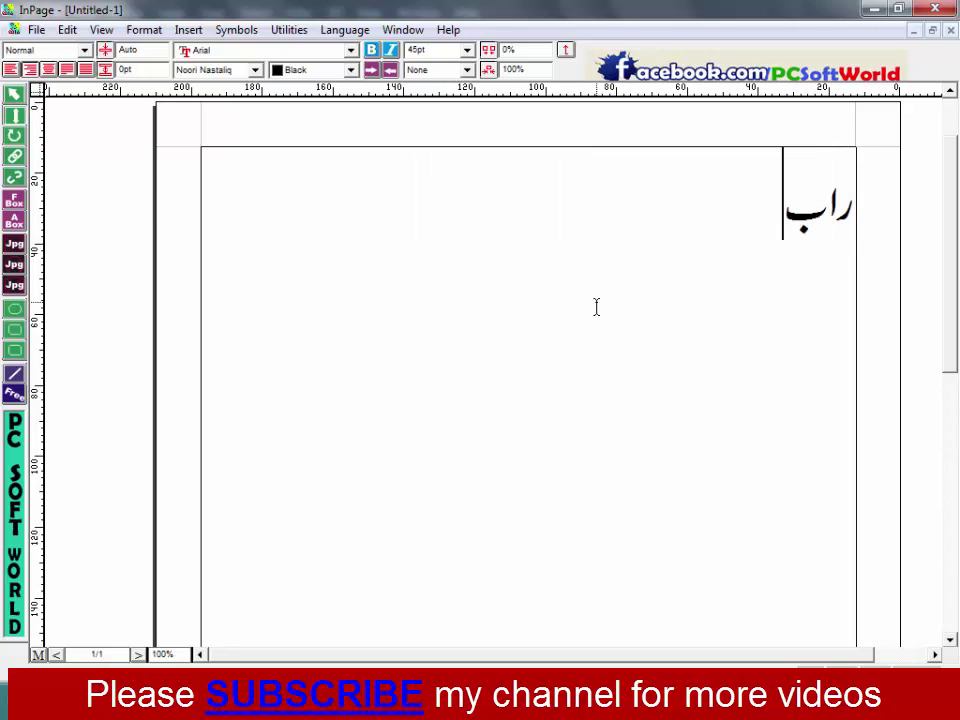
type("طہ")
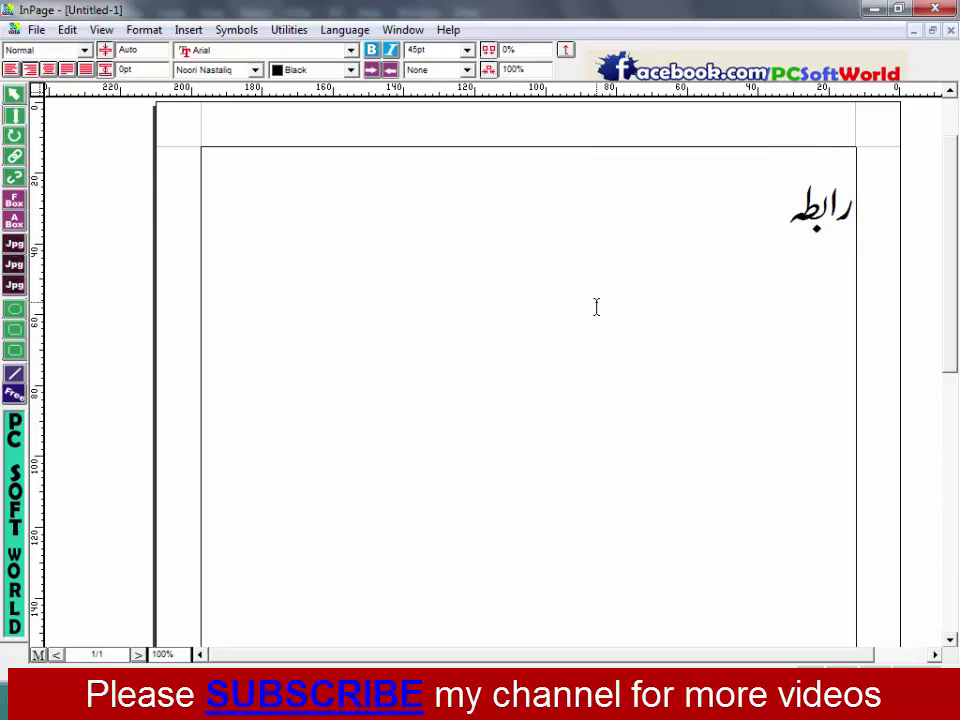
key("BackSpace")
key("BackSpace")
key("BackSpace")
key("BackSpace")
key("BackSpace")
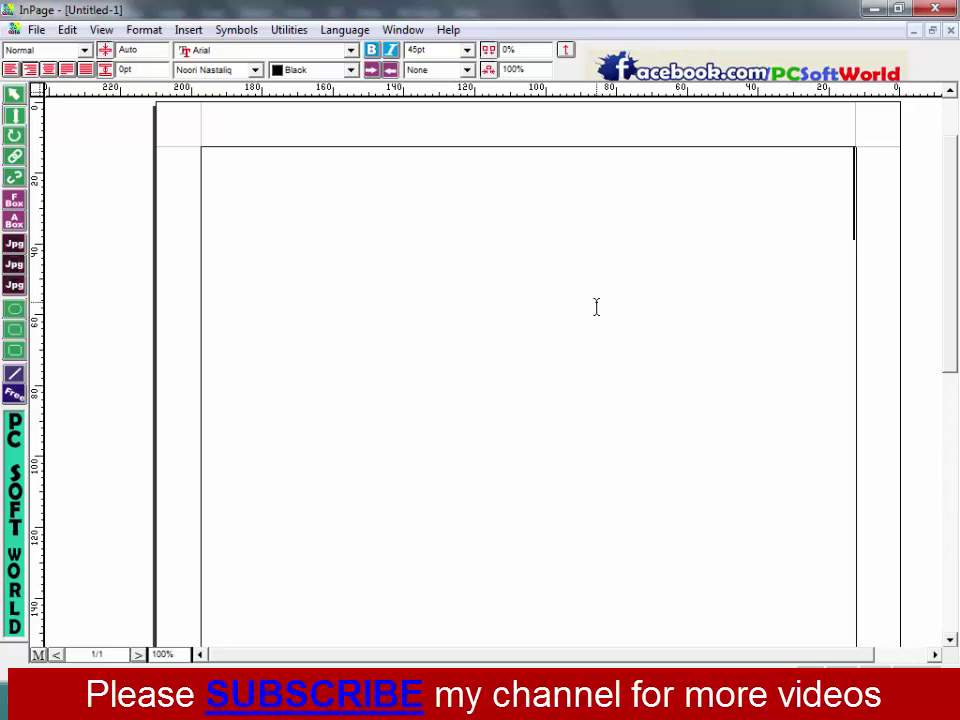
type("برای")
key("BackSpace")
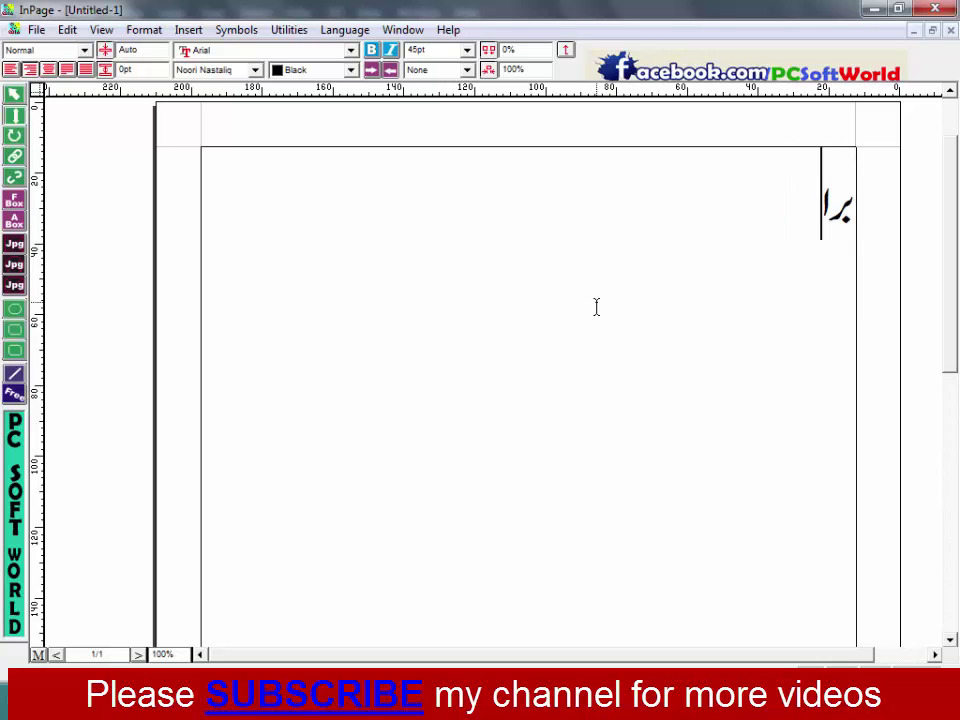
type("ئے رابطہ:")
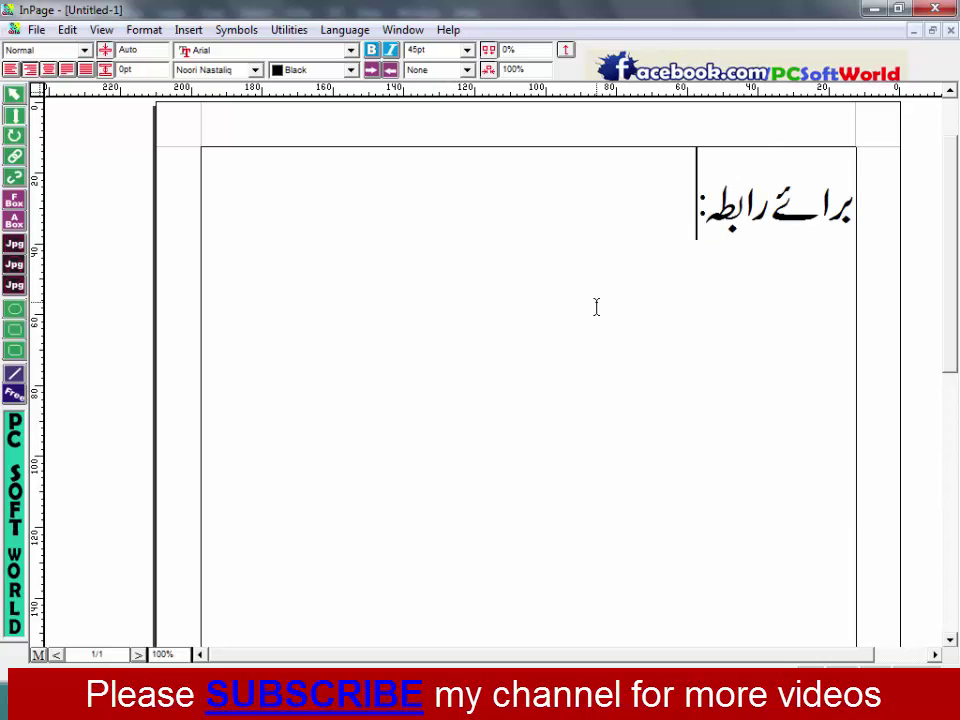
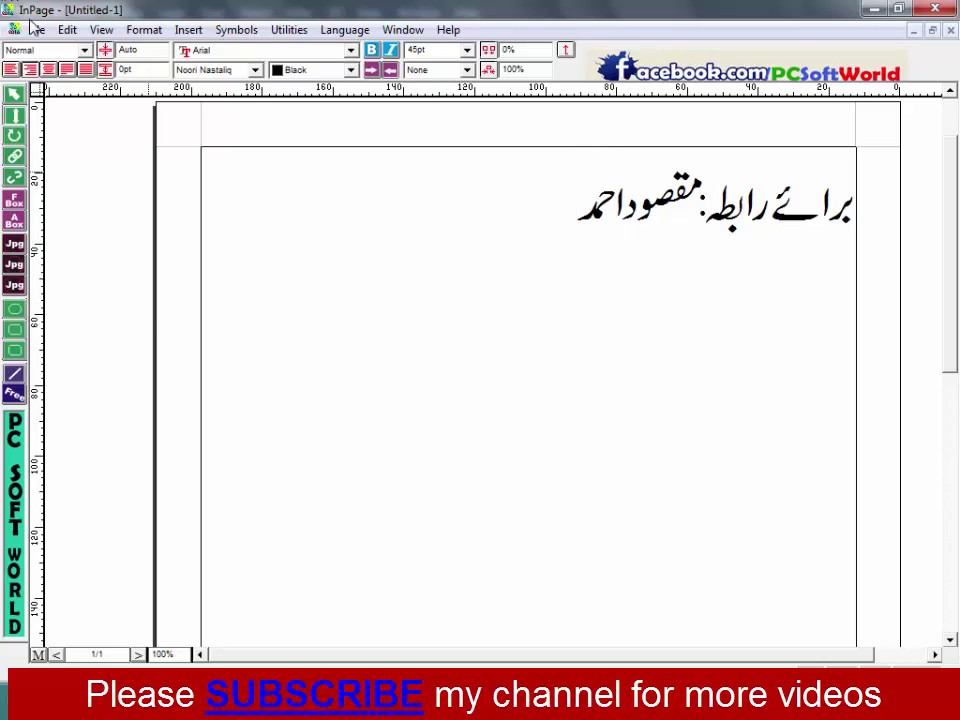
Export the page as Encapsulated PostScript file 4.eps on the Desktop, then minimize InPage.
left_click(36, 29)
left_click(122, 253)
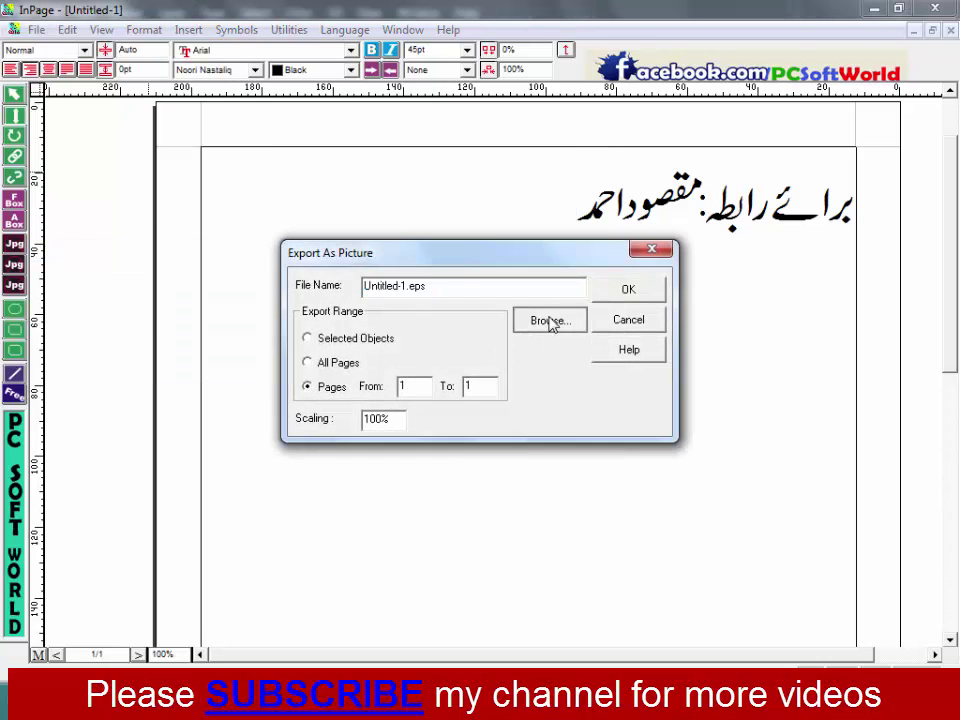
left_click(549, 320)
left_click(500, 445)
left_click(490, 473)
left_click(495, 413)
type("4")
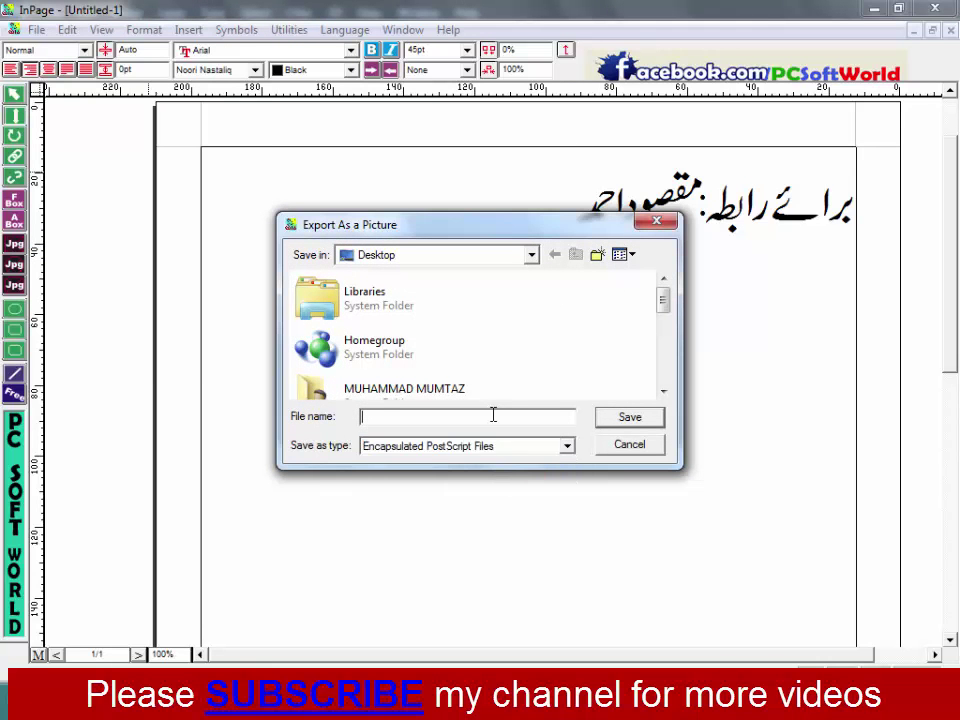
left_click(614, 426)
left_click(630, 294)
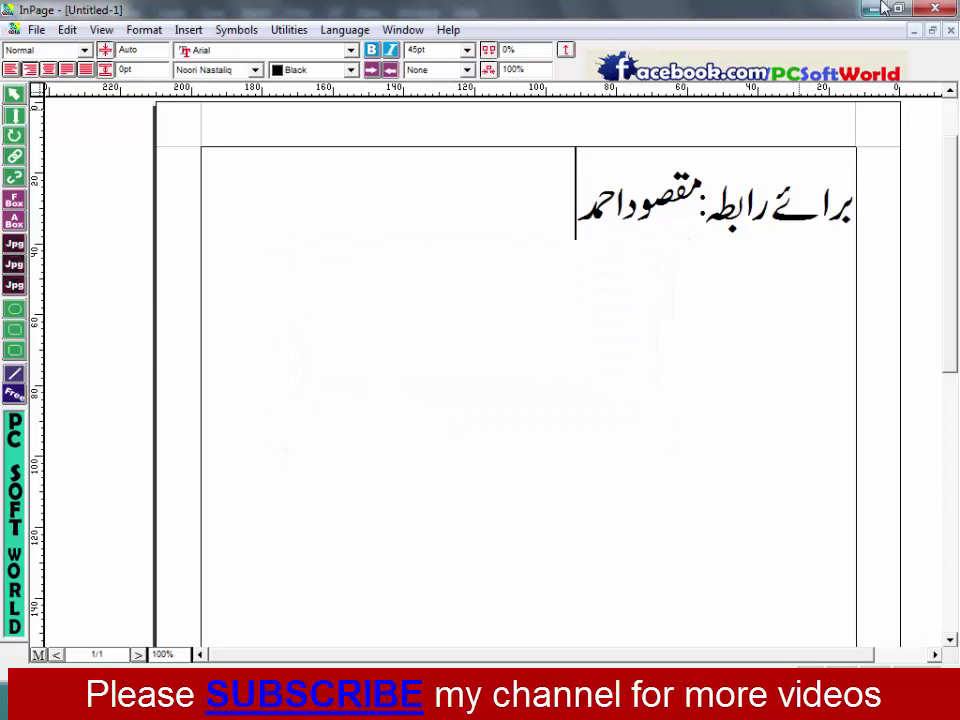
left_click(873, 10)
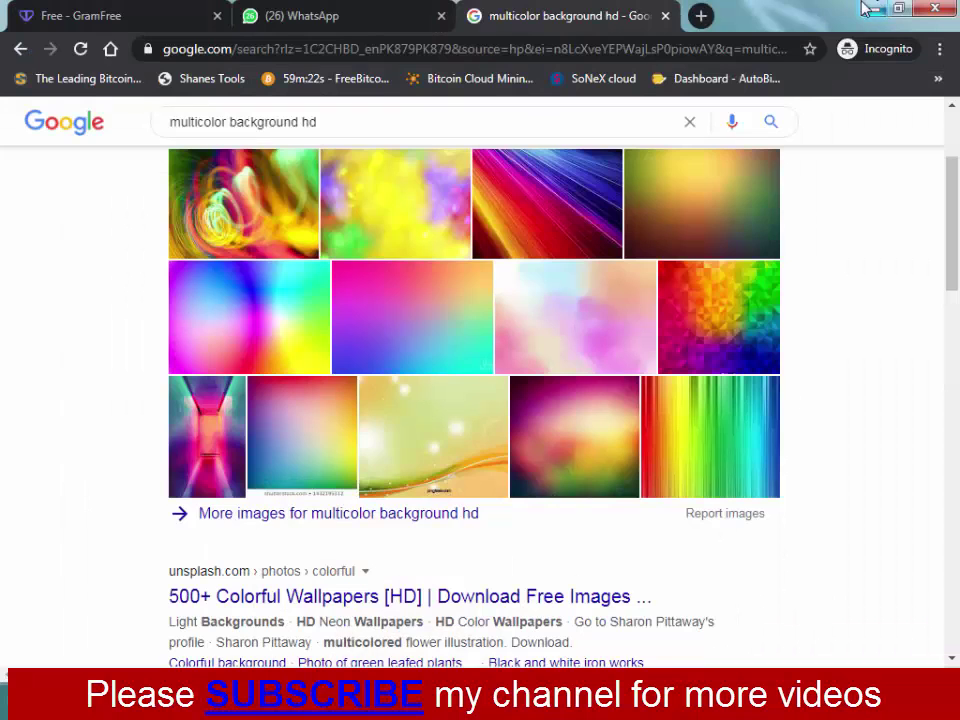
Search Google for 'furniture pics png', glance at the results, then minimize Chrome.
left_click(866, 8)
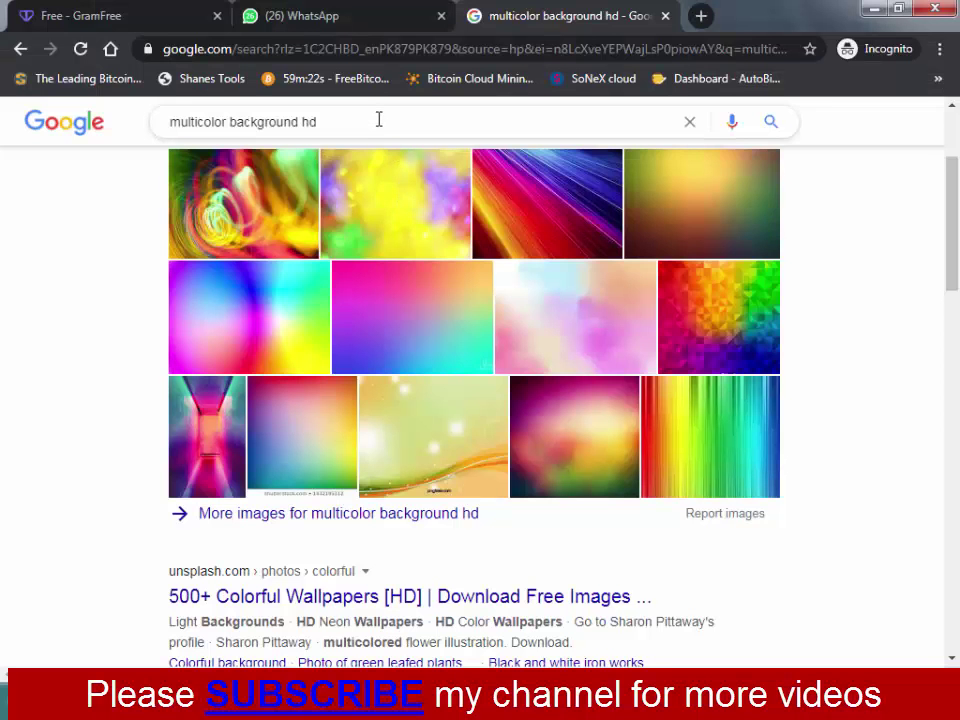
left_click(379, 119)
type("fu")
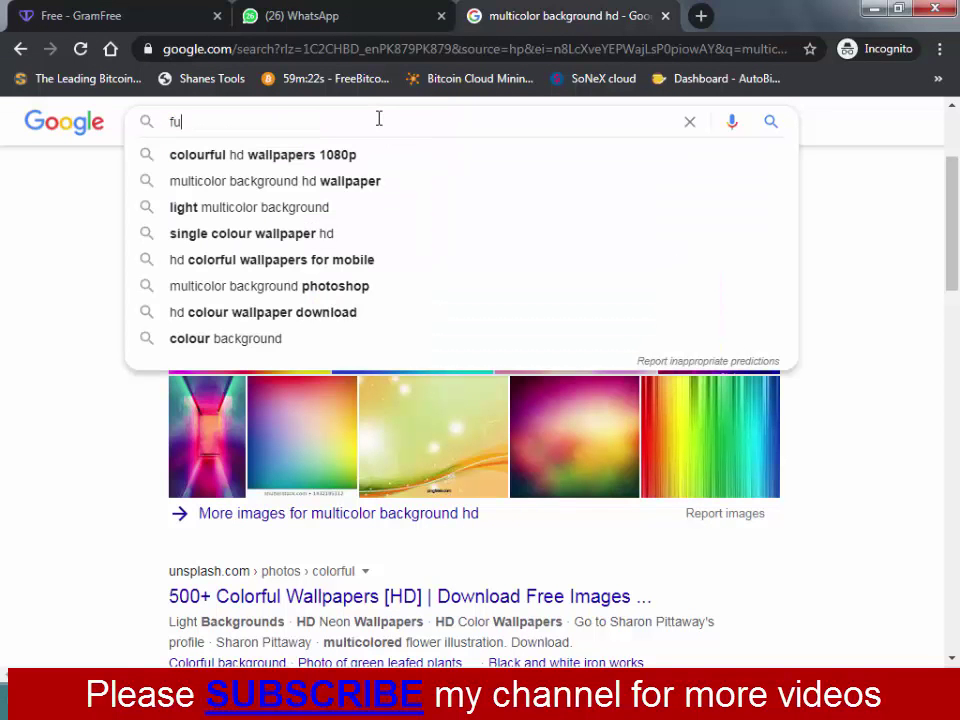
type("rniture pics pn")
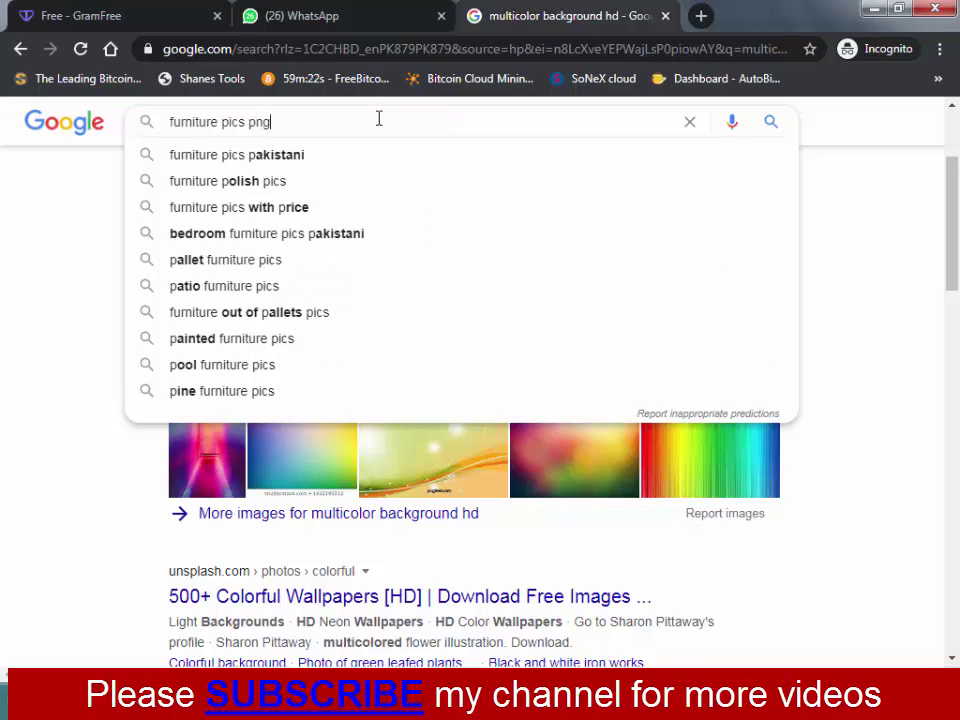
type("g")
key("Return")
scroll(551, 444, "down", 3)
scroll(551, 444, "up", 3)
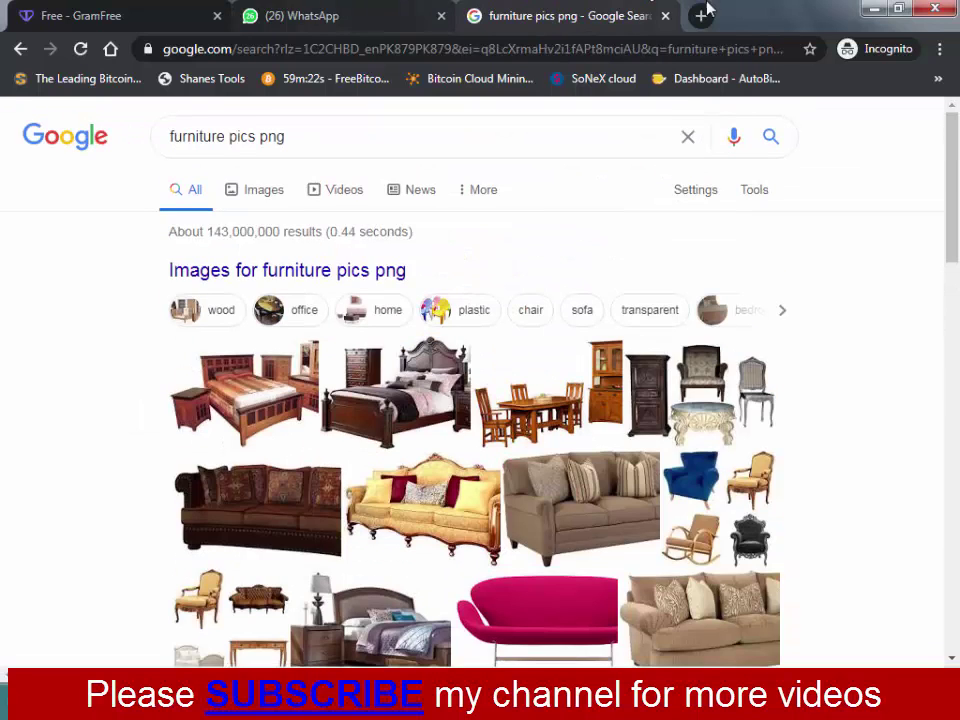
left_click(873, 9)
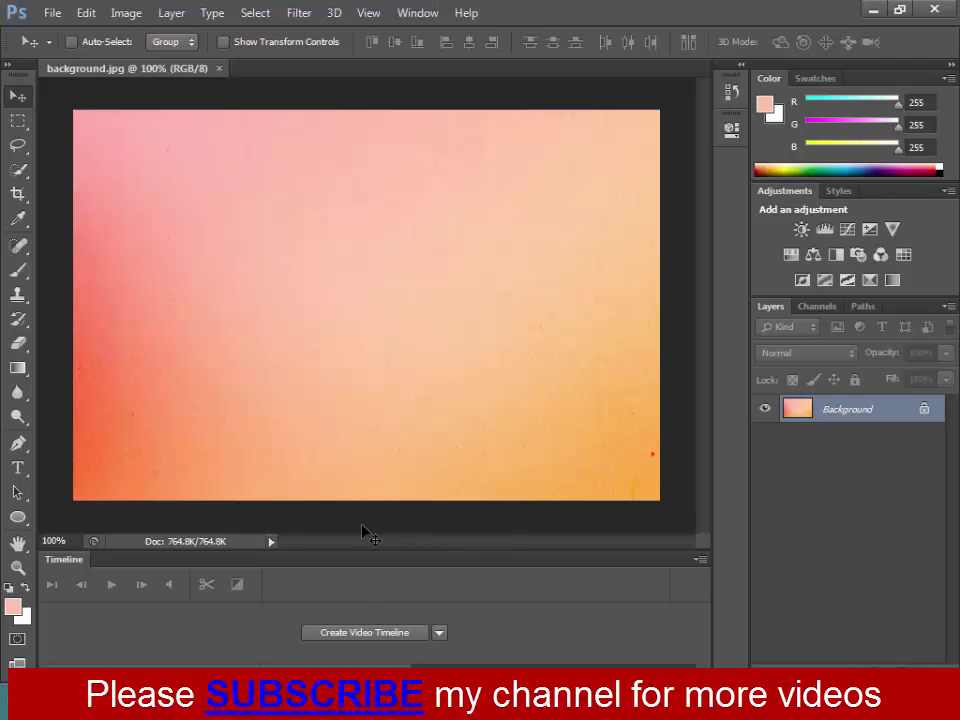
Open hassan.png and paste its furniture collage into background.jpg as a new layer.
key("ctrl+o")
left_click(645, 232)
left_click(693, 583)
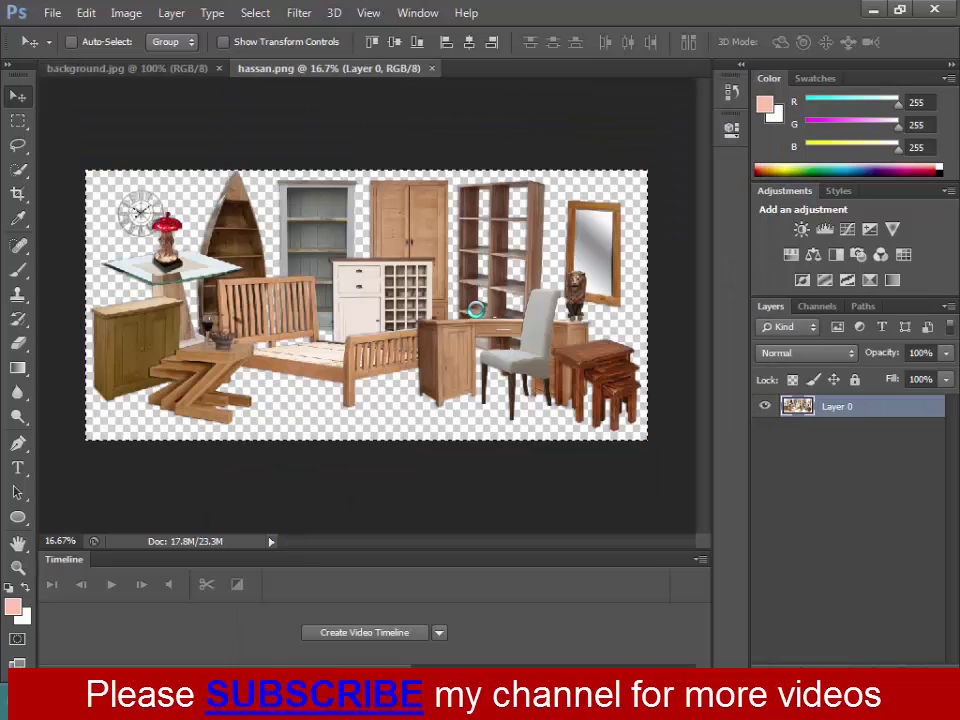
left_click(172, 70)
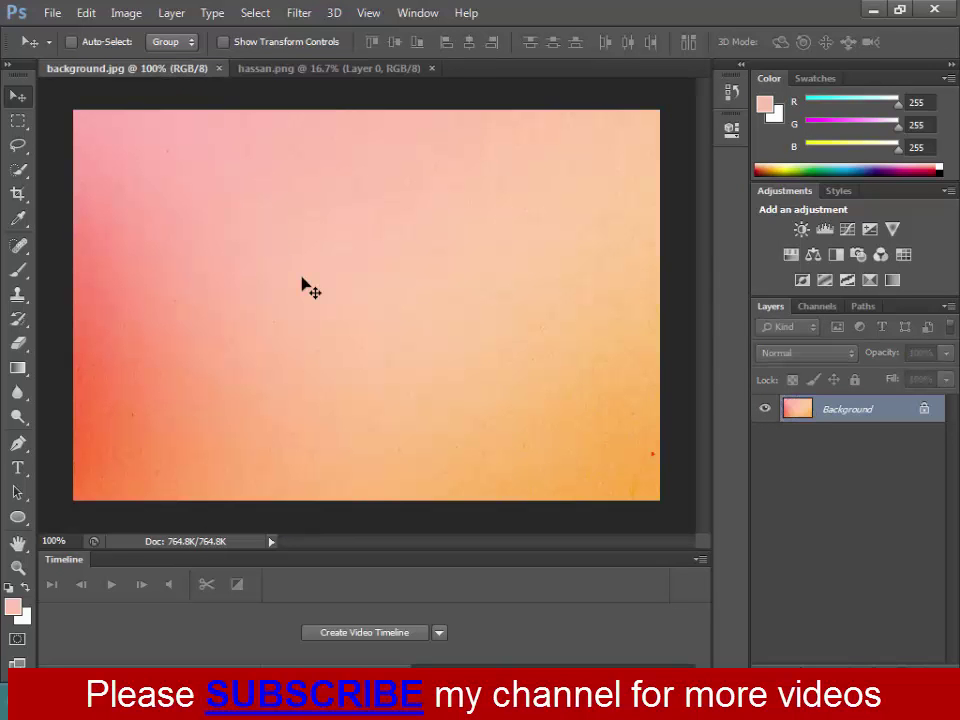
key("ctrl+v")
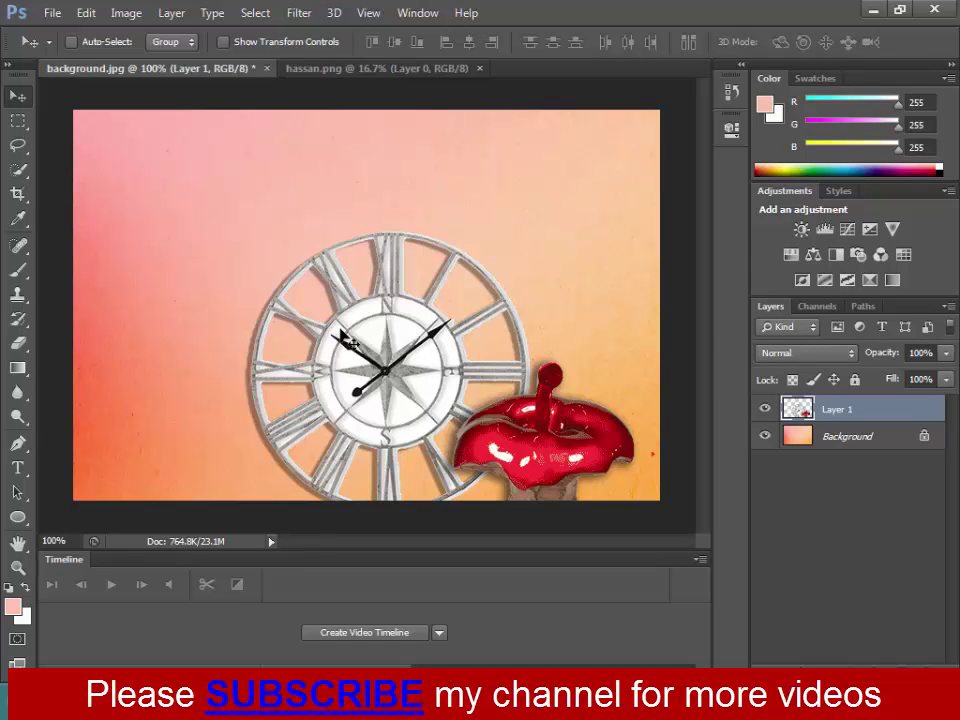
mouse_move(340, 332)
left_mouse_down()
mouse_move(433, 333)
mouse_move(403, 325)
left_mouse_up()
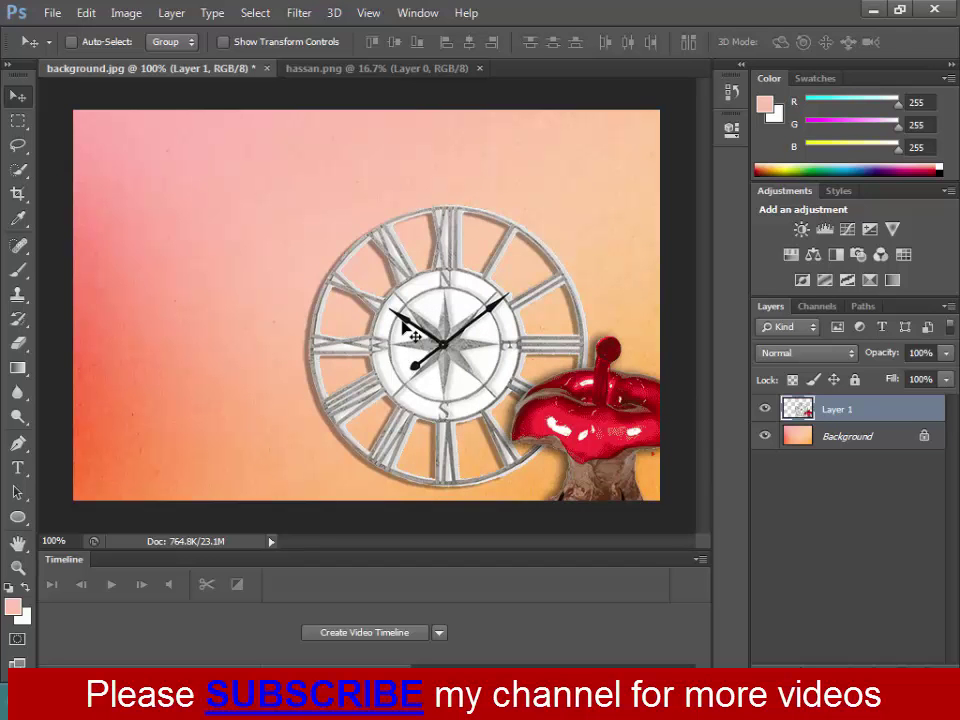
key("ctrl+t")
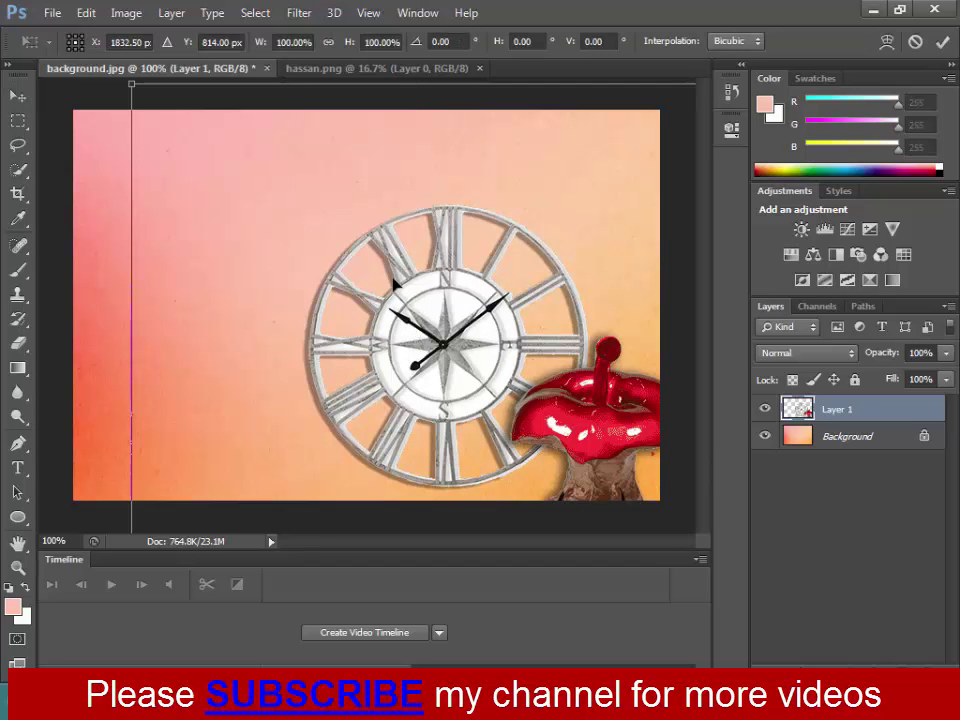
Set the collage's transform to X 200 px, Y 200 px, with 10% width and height.
left_click_drag(402, 322, 394, 376)
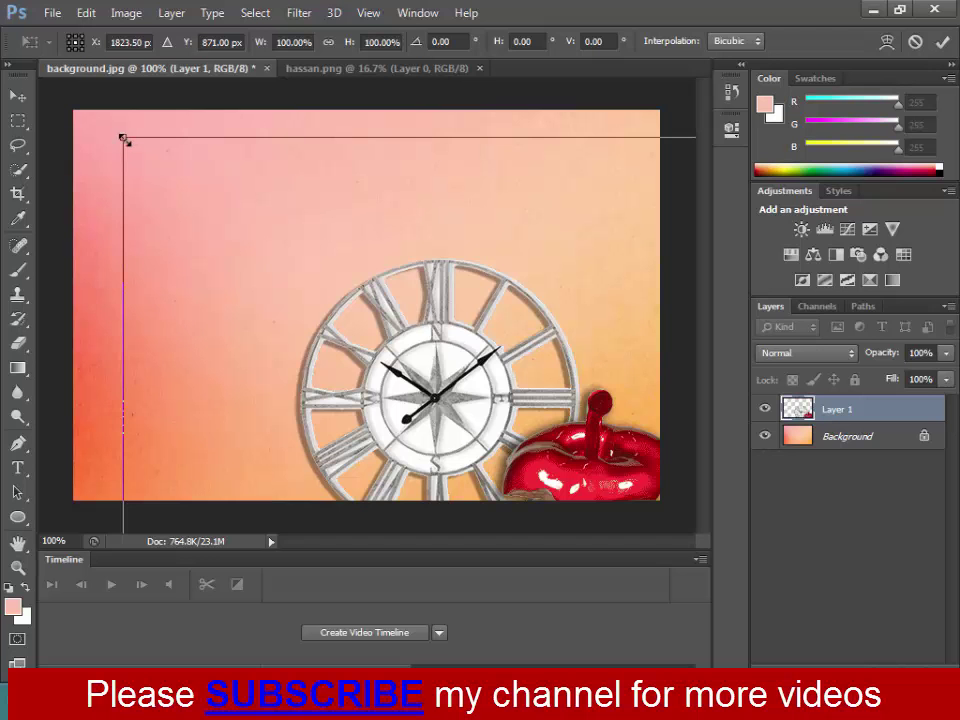
left_click_drag(124, 140, 148, 149)
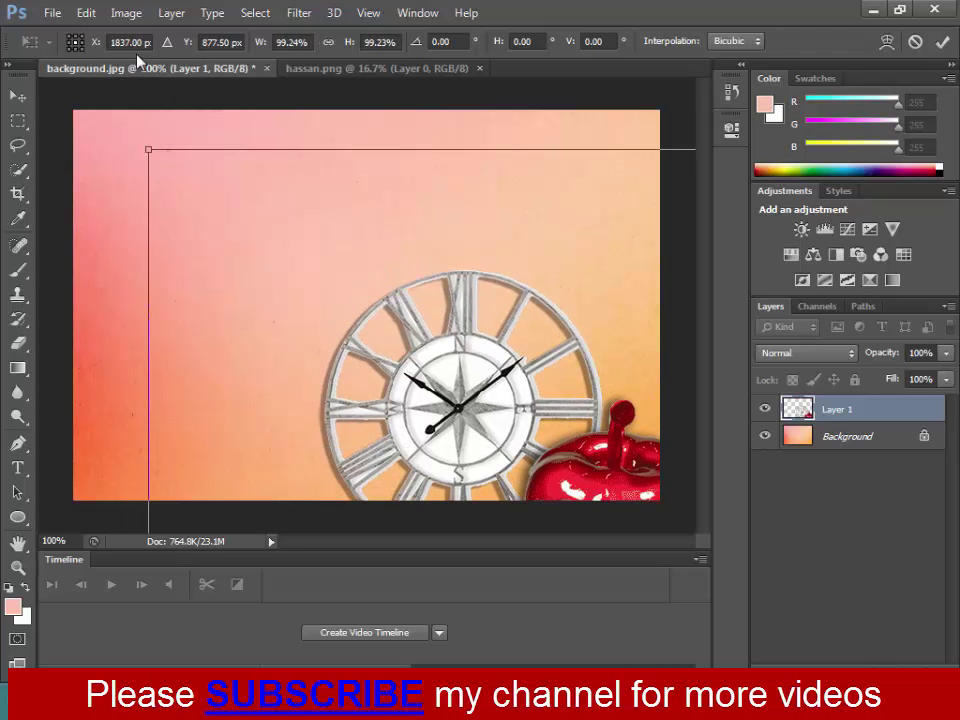
left_click(137, 43)
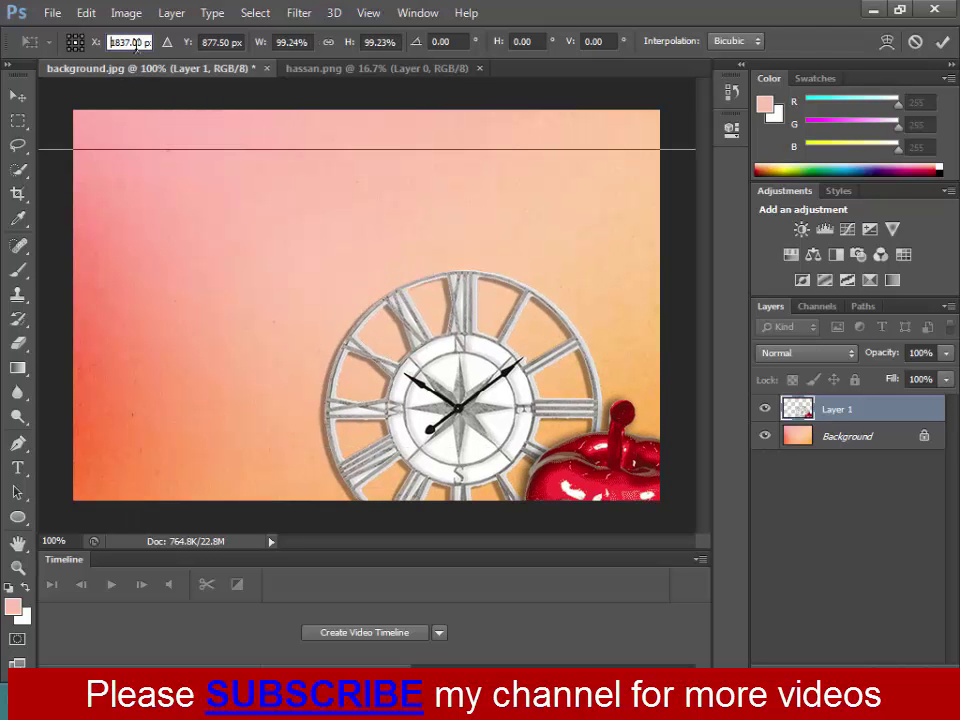
type("100")
key("Return")
type("200")
key("Return")
left_click(212, 41)
double_click(211, 41)
type("200")
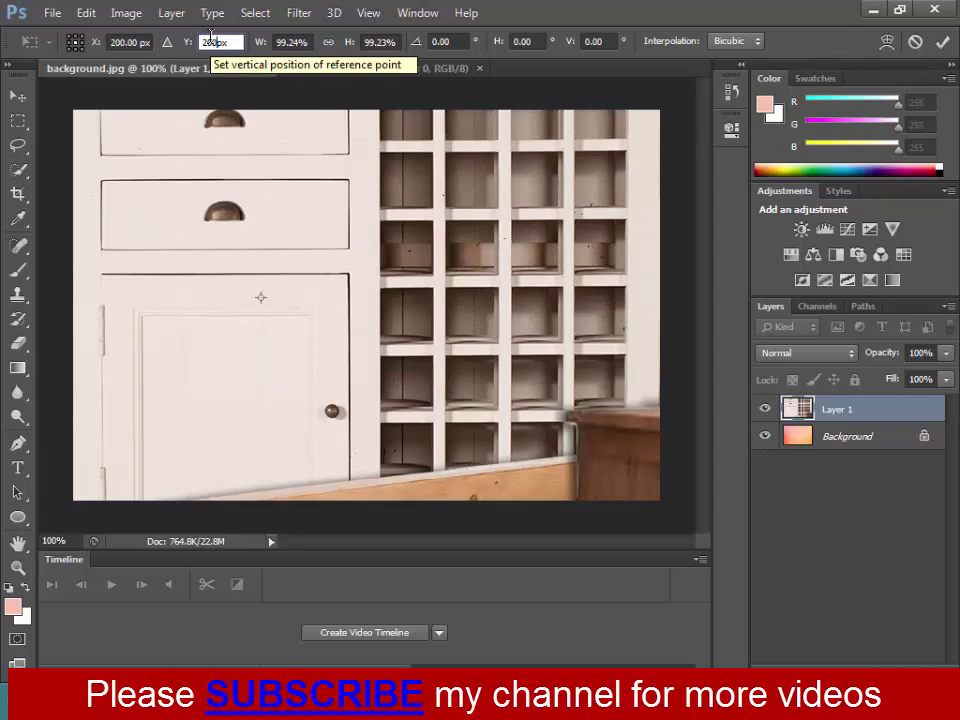
key("Tab")
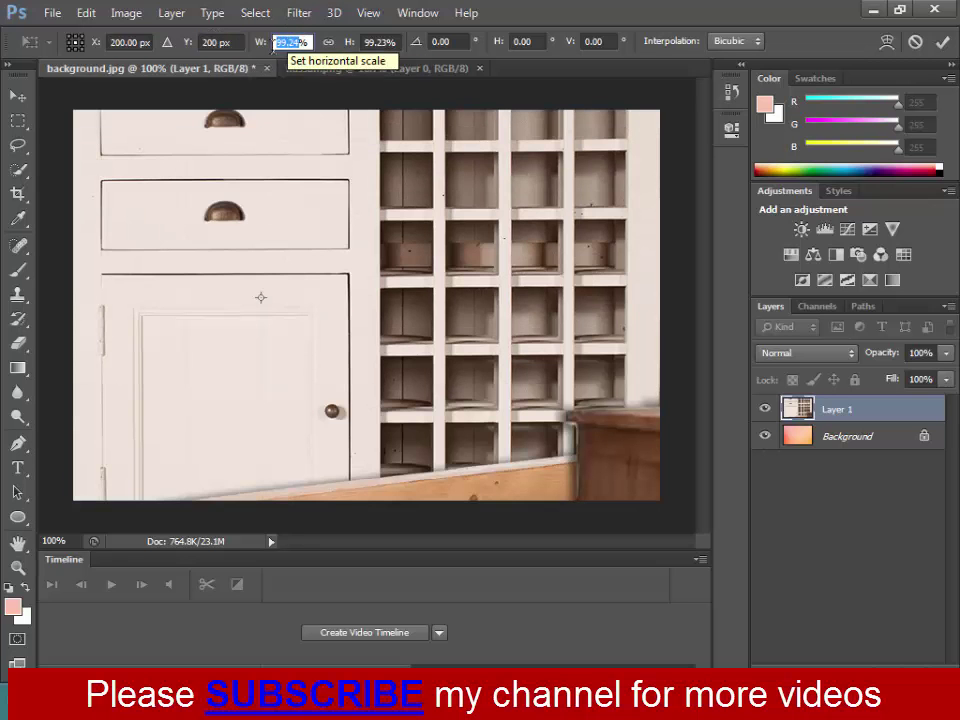
type("10")
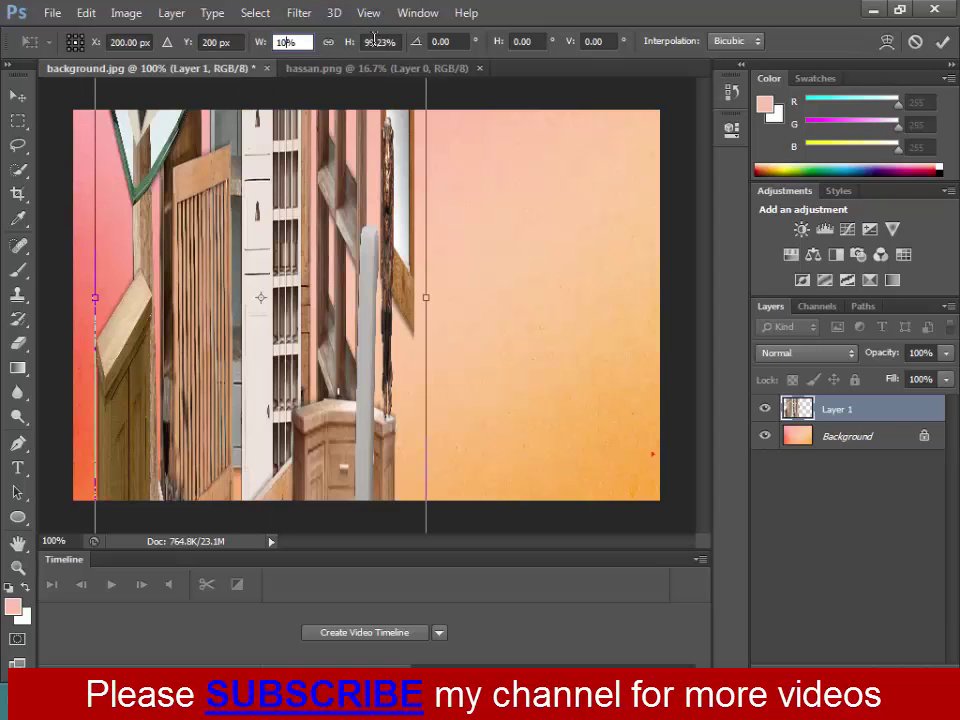
key("Tab")
type("10")
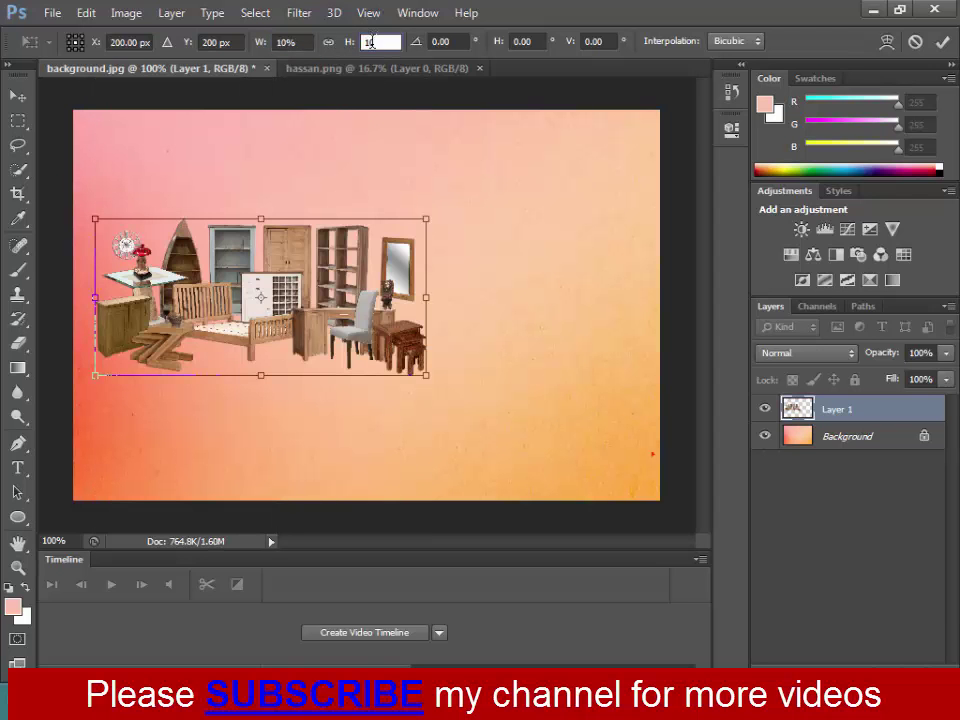
key("Return")
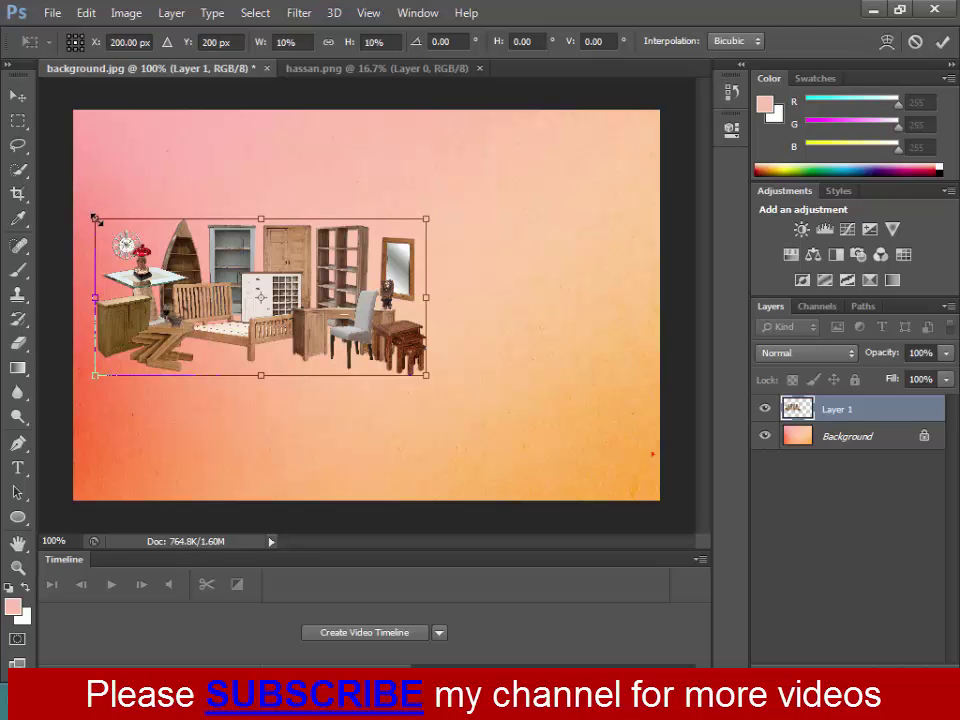
Enlarge the collage to about 12.6%, position it at the left-centre, and apply.
left_click_drag(95, 219, 77, 208)
left_click_drag(235, 255, 259, 276)
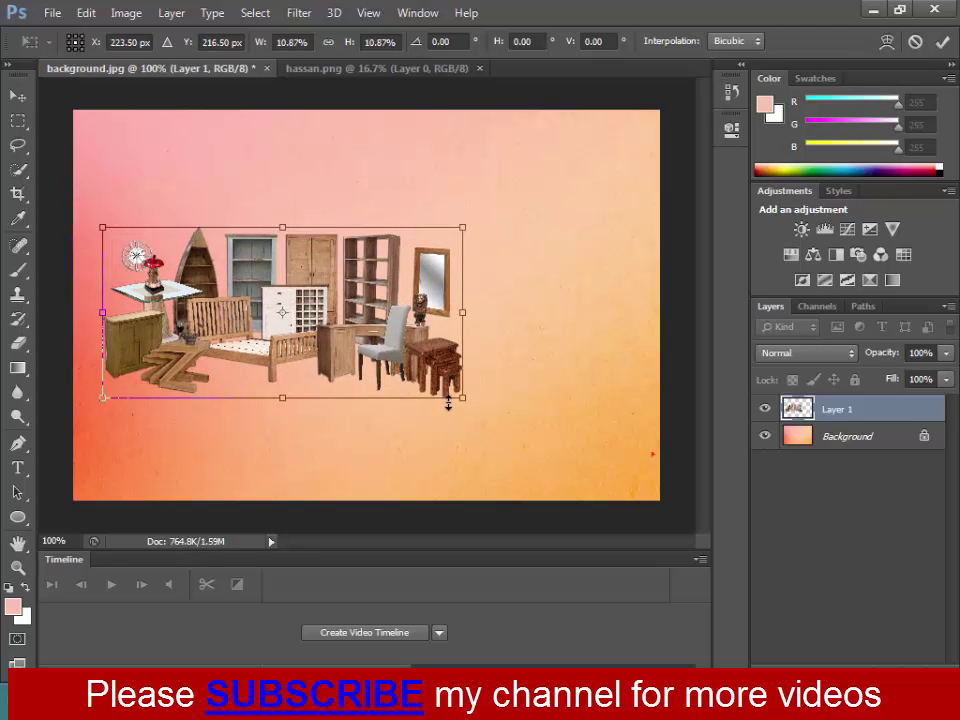
mouse_move(463, 399)
left_mouse_down()
mouse_move(493, 435)
mouse_move(518, 427)
left_mouse_up()
mouse_move(433, 385)
left_mouse_down()
mouse_move(405, 385)
mouse_move(420, 383)
mouse_move(407, 398)
left_mouse_up()
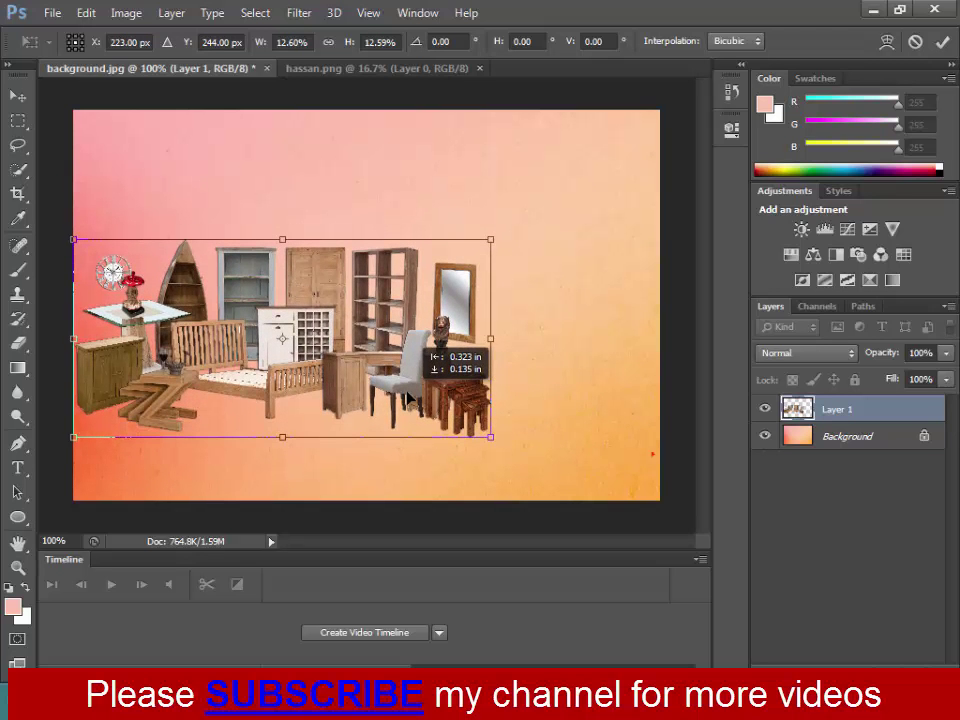
key("Return")
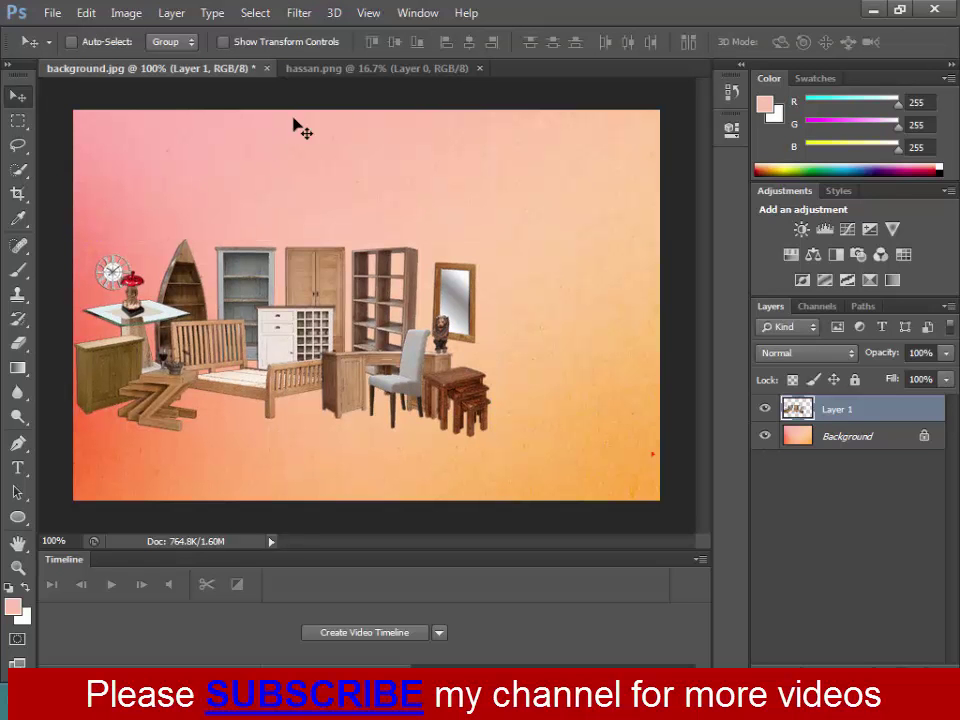
Close hassan.png, then open and rasterize 1.eps through 4.eps from the Desktop.
left_click(358, 70)
left_click(481, 69)
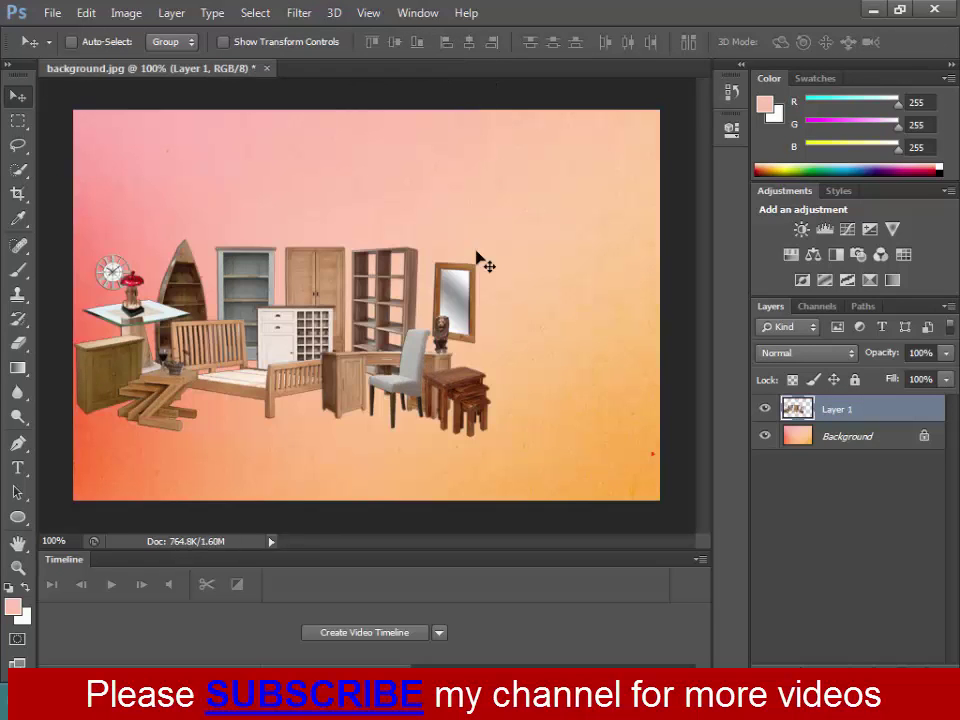
key("ctrl+o")
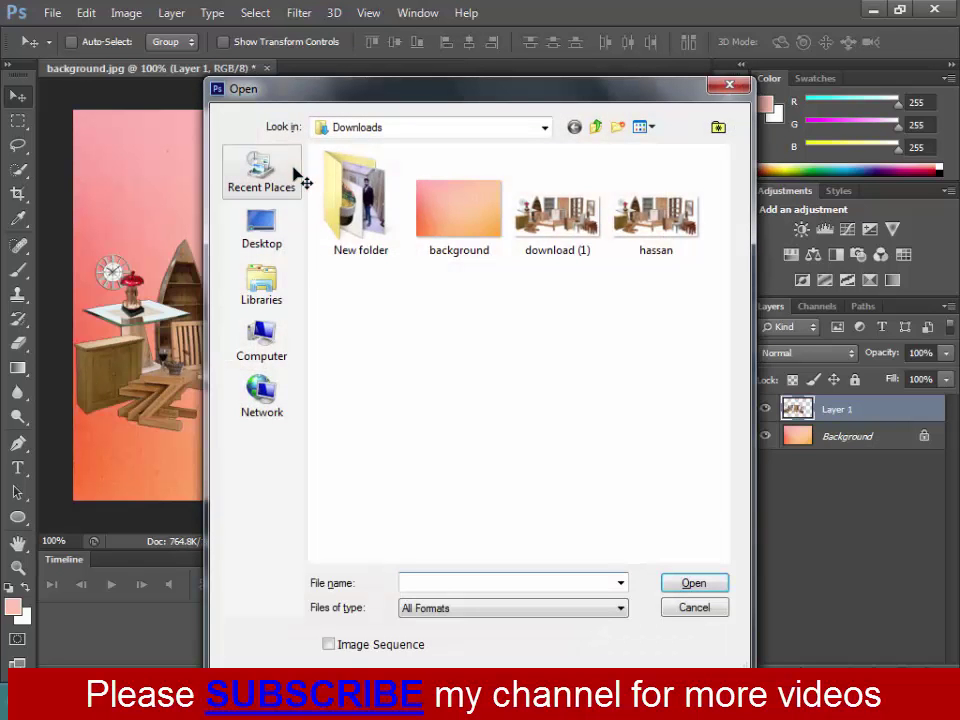
left_click(258, 232)
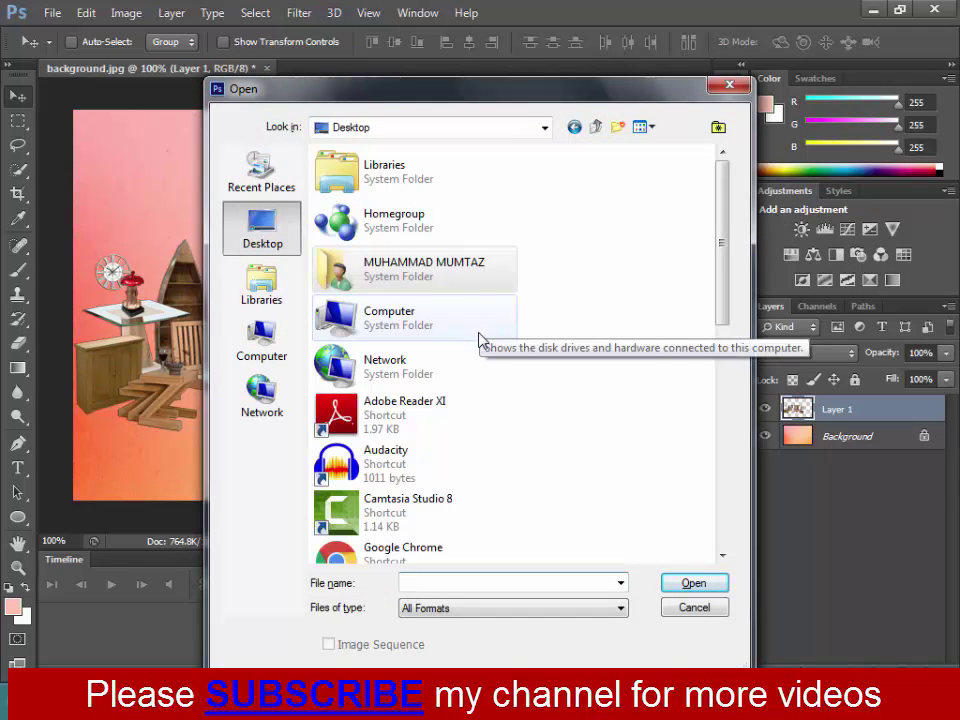
scroll(550, 415, "down", 10)
left_click_drag(540, 240, 375, 400)
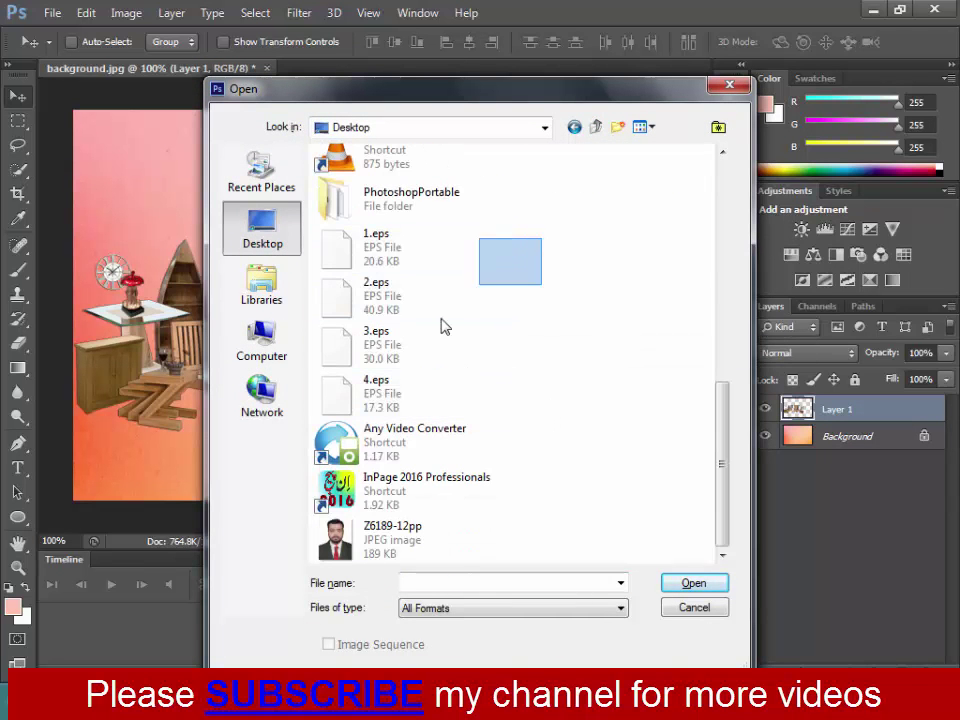
left_click(683, 583)
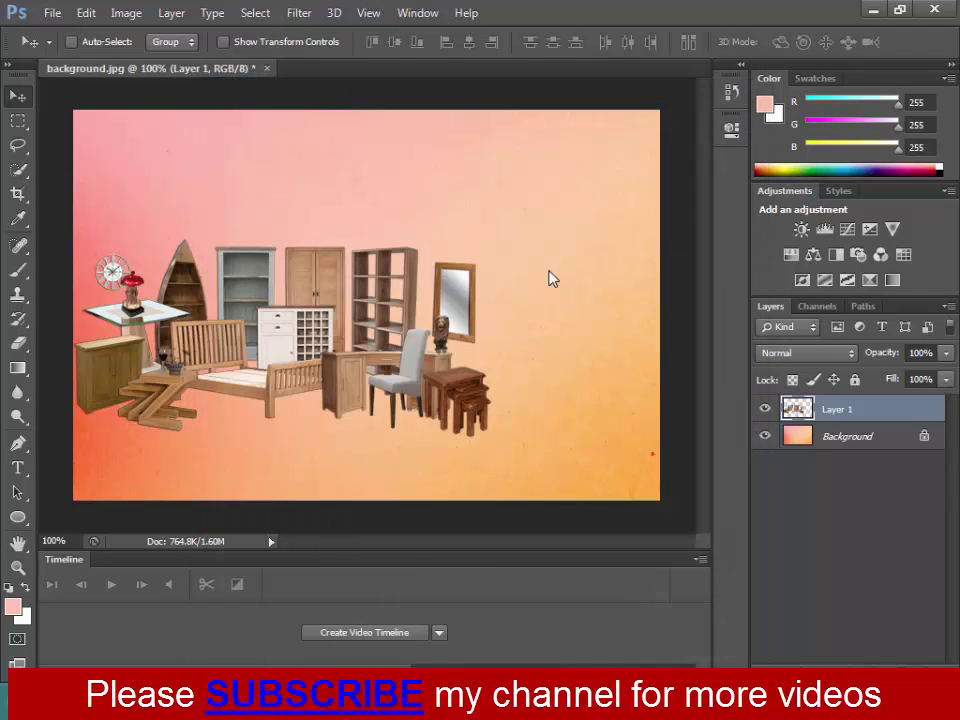
left_click(612, 197)
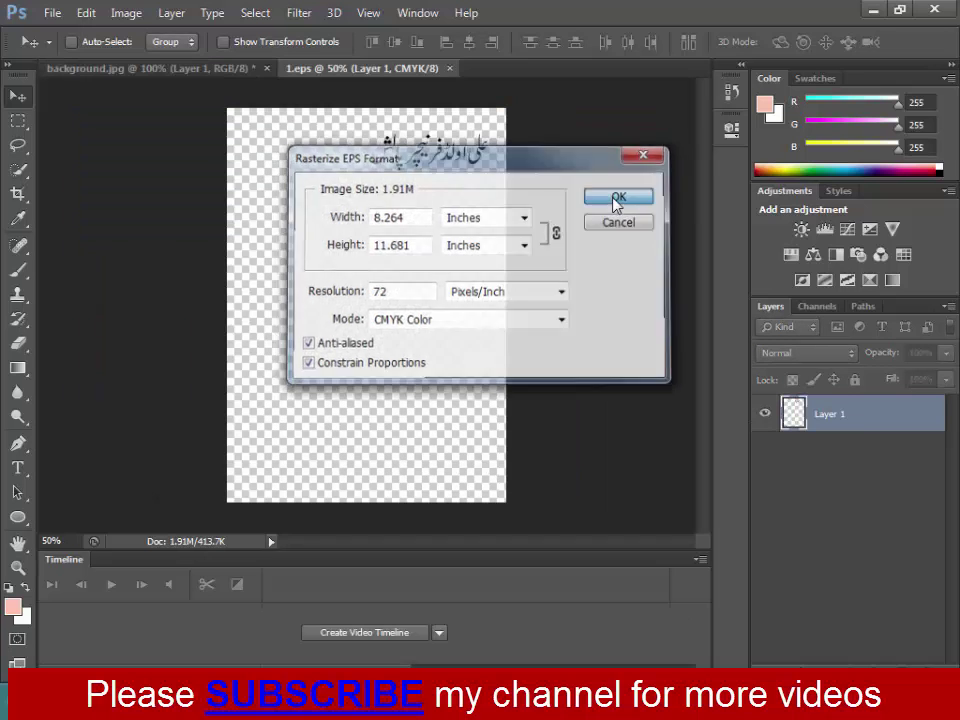
left_click(615, 203)
left_click(617, 198)
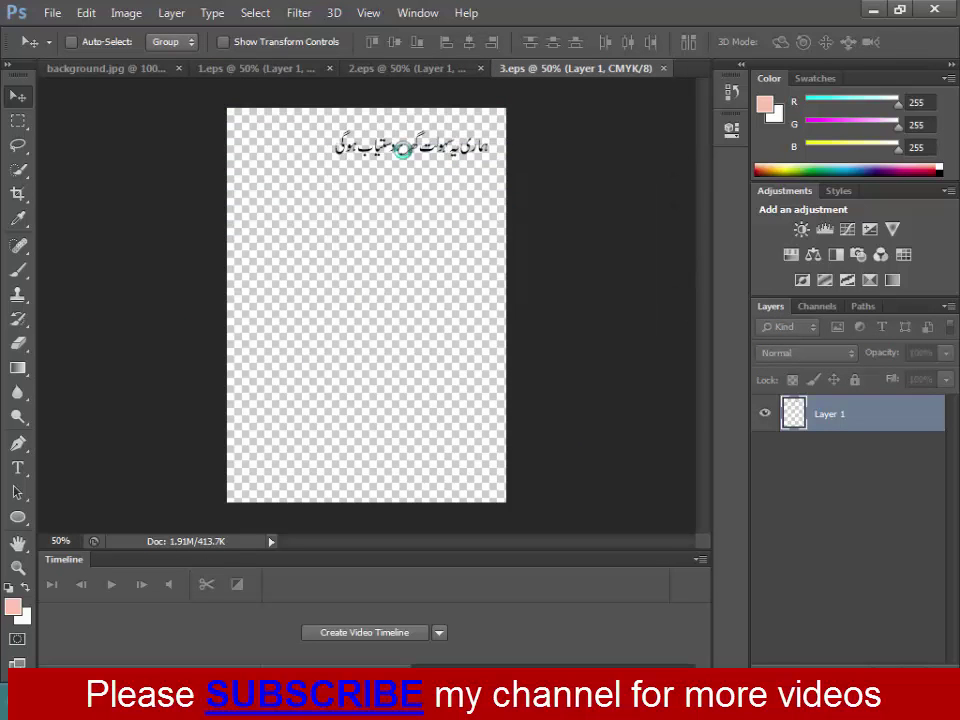
Bring the Urdu heading from 1.eps into the ad, enlarged to about 133% and shifted right.
left_click(240, 69)
mouse_move(325, 118)
left_mouse_down()
mouse_move(145, 98)
mouse_move(453, 195)
mouse_move(405, 183)
left_mouse_up()
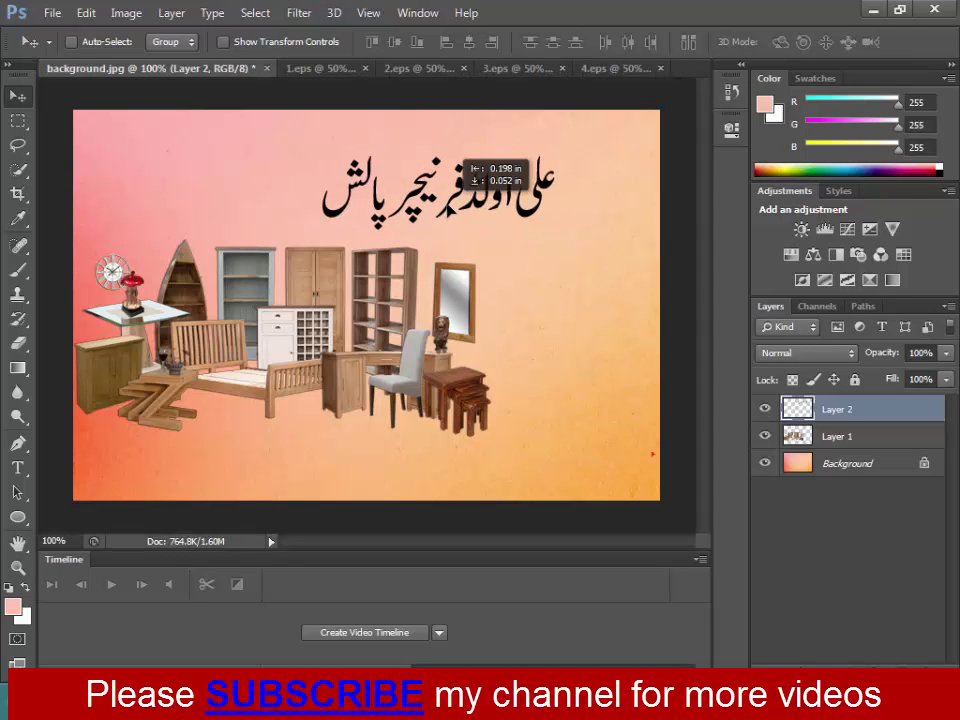
key("ctrl+t")
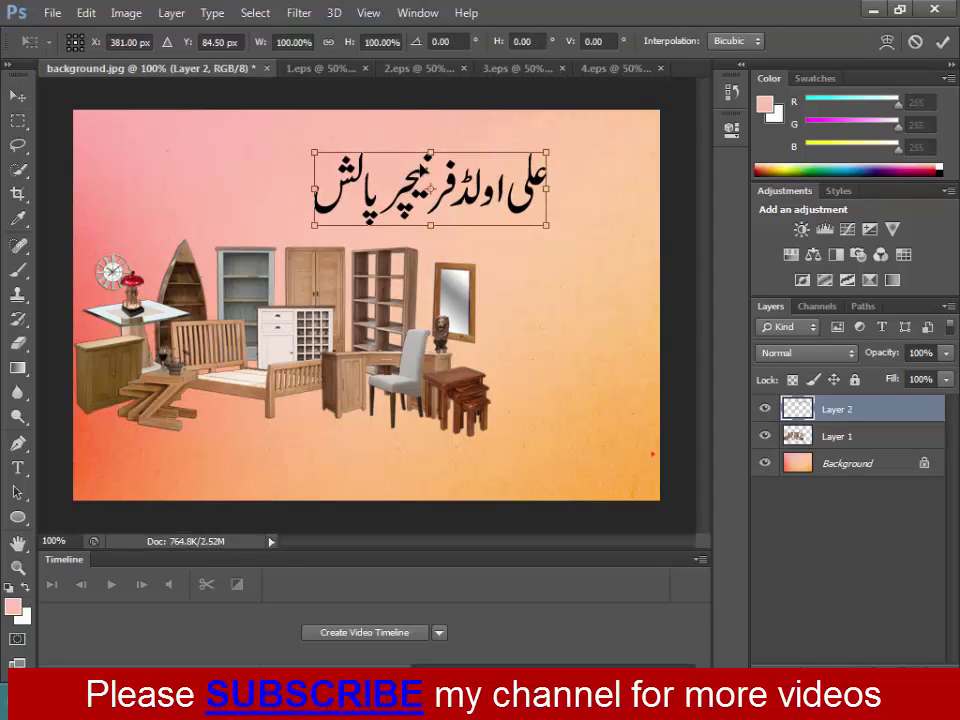
left_click_drag(546, 152, 603, 136)
left_click_drag(528, 158, 530, 164)
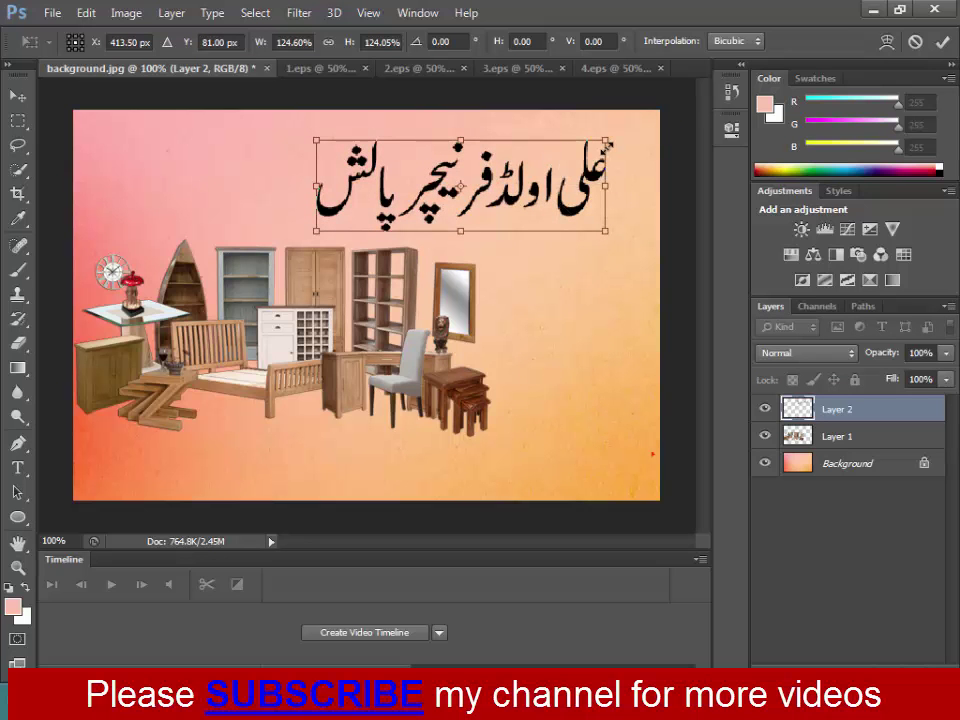
left_click_drag(606, 143, 632, 131)
key("Return")
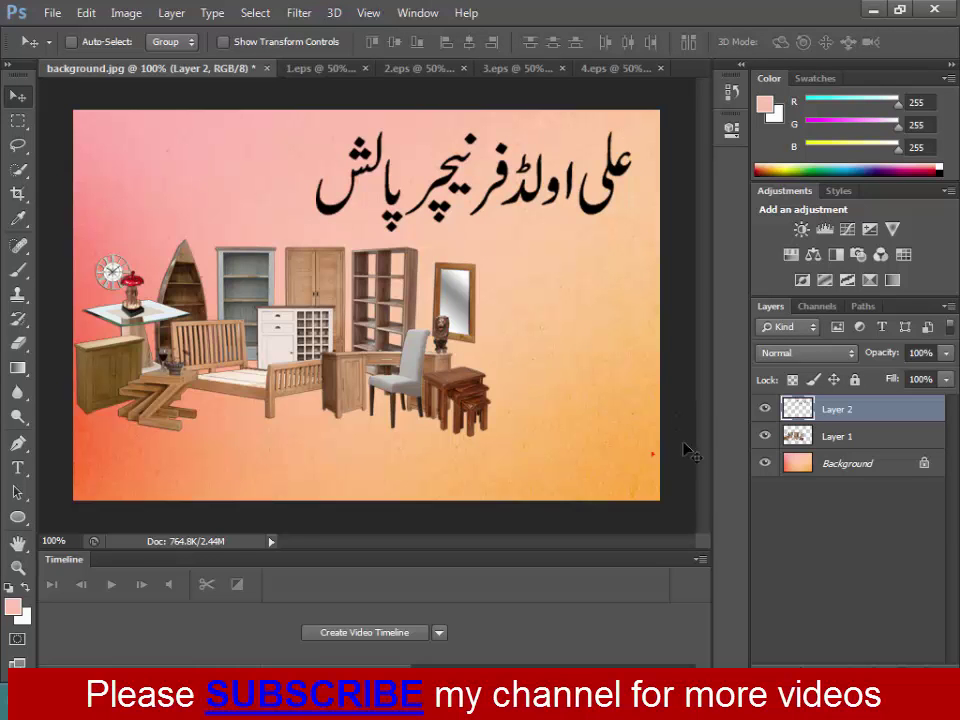
Give the heading a 3 px stroke outline.
left_click(800, 682)
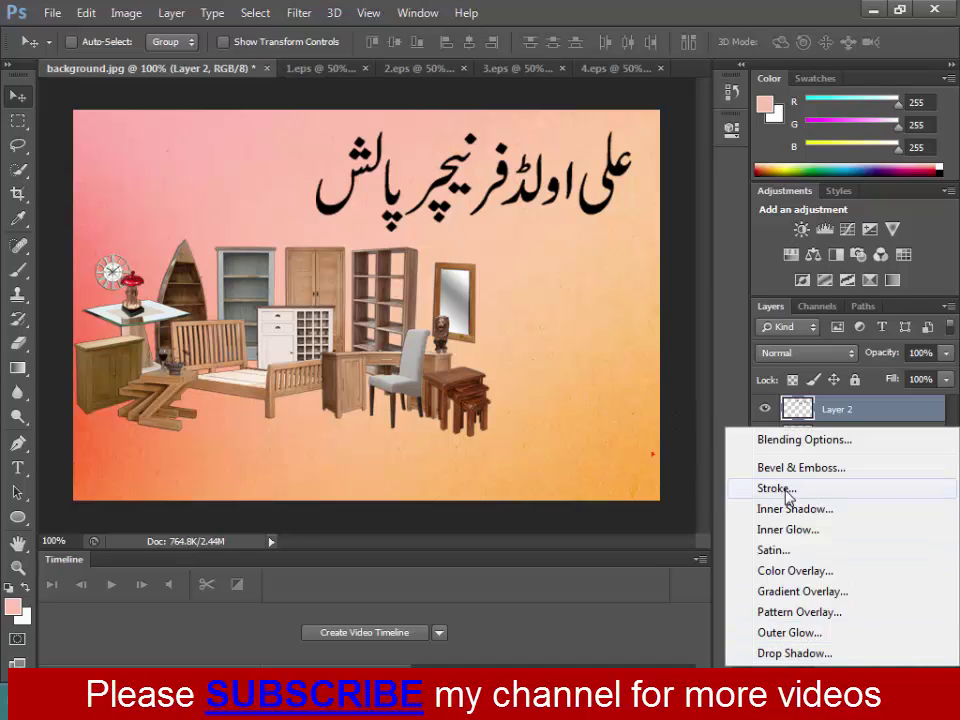
left_click(793, 497)
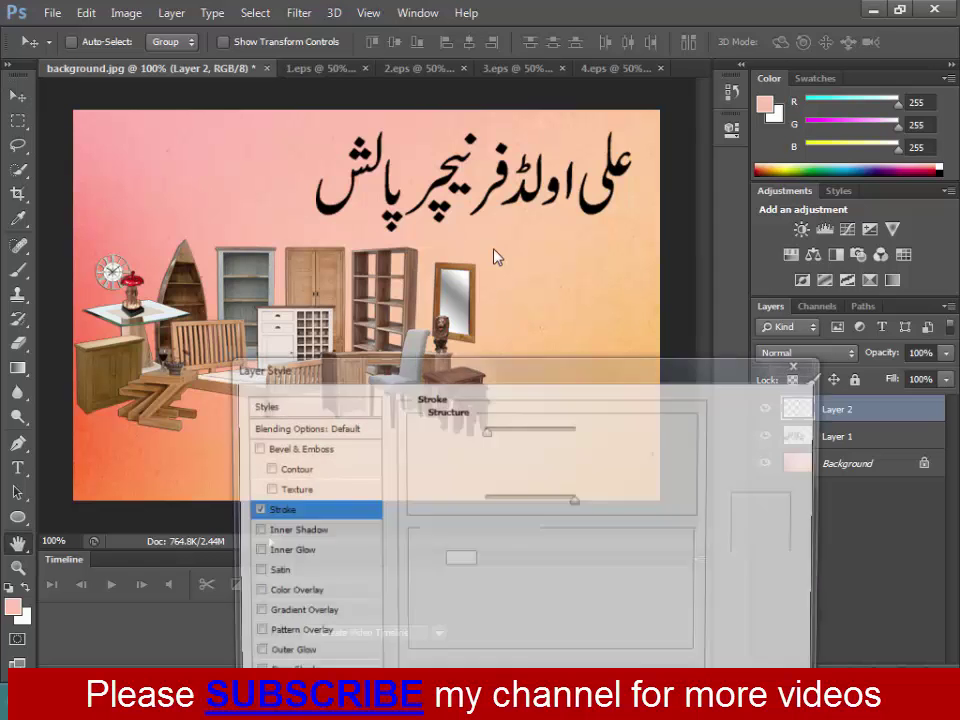
type("3")
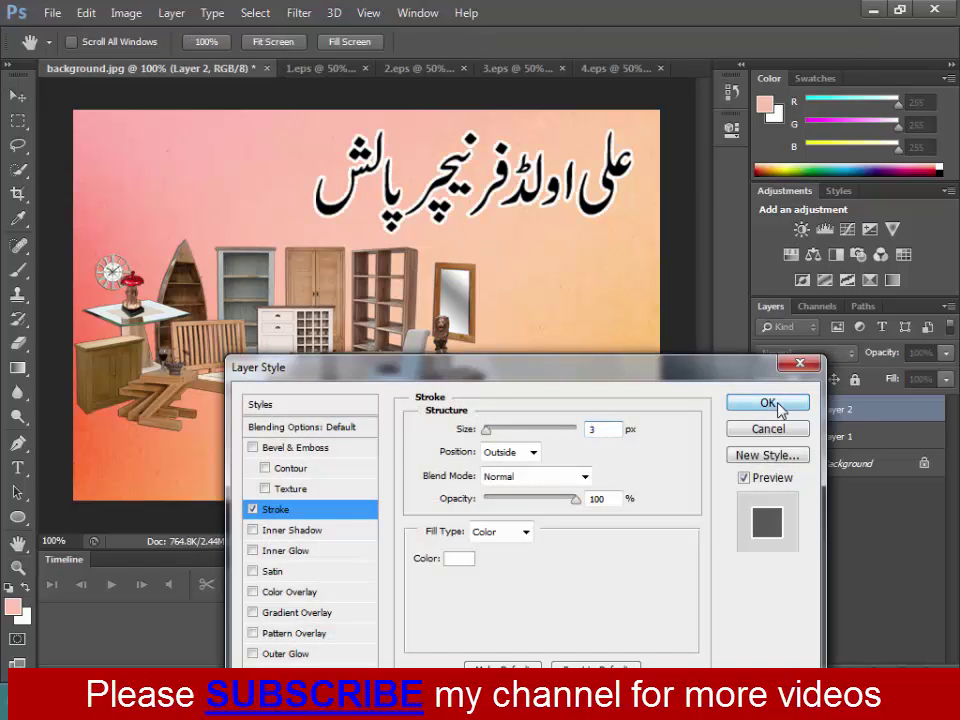
left_click(780, 405)
Place the Urdu line from 2.eps along the ad's bottom, scaled to about 95%.
key("v")
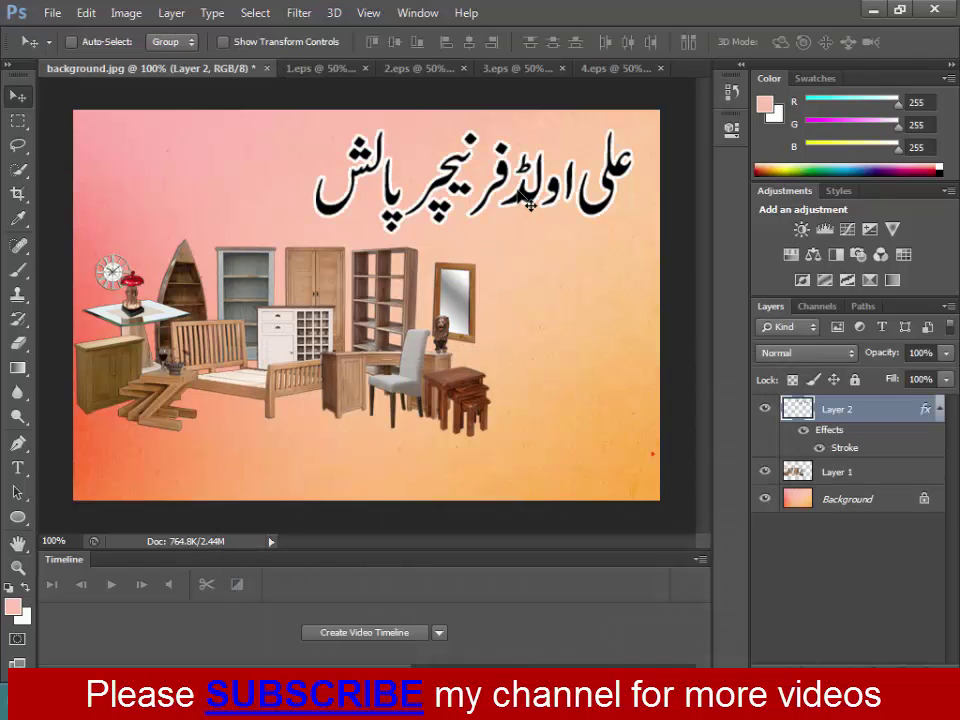
left_click(430, 69)
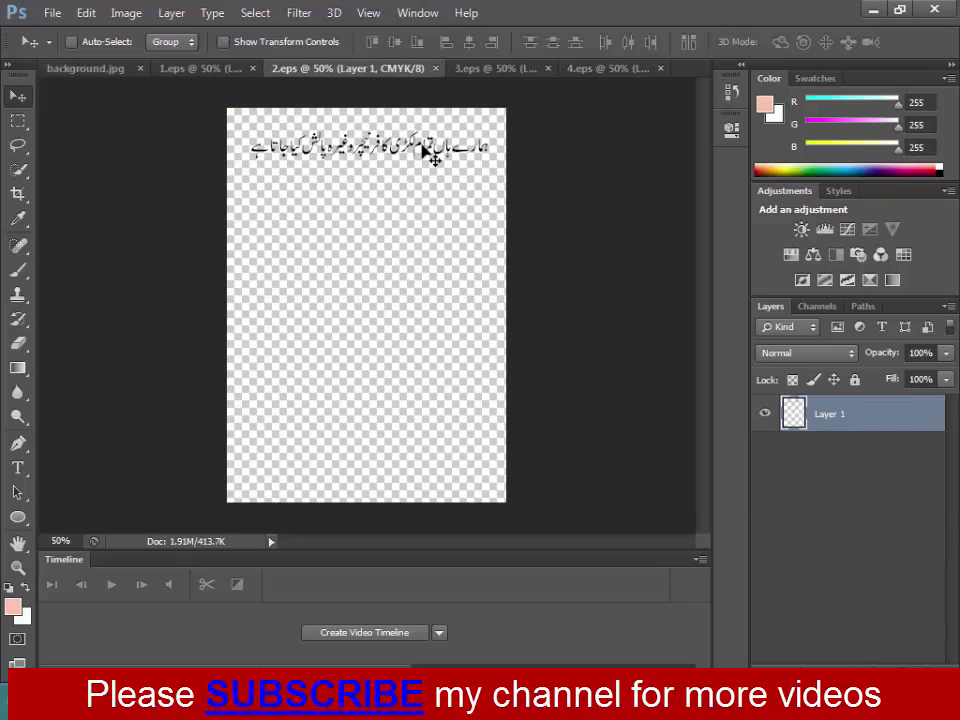
left_click_drag(425, 150, 288, 308)
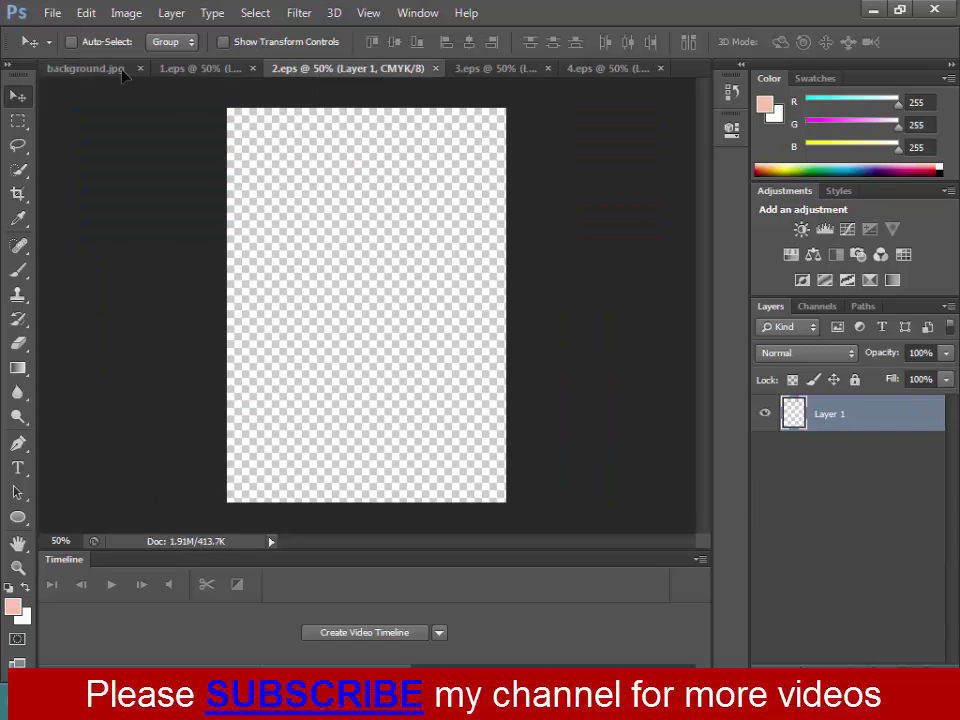
mouse_move(440, 450)
left_mouse_down()
mouse_move(505, 448)
mouse_move(507, 474)
left_mouse_up()
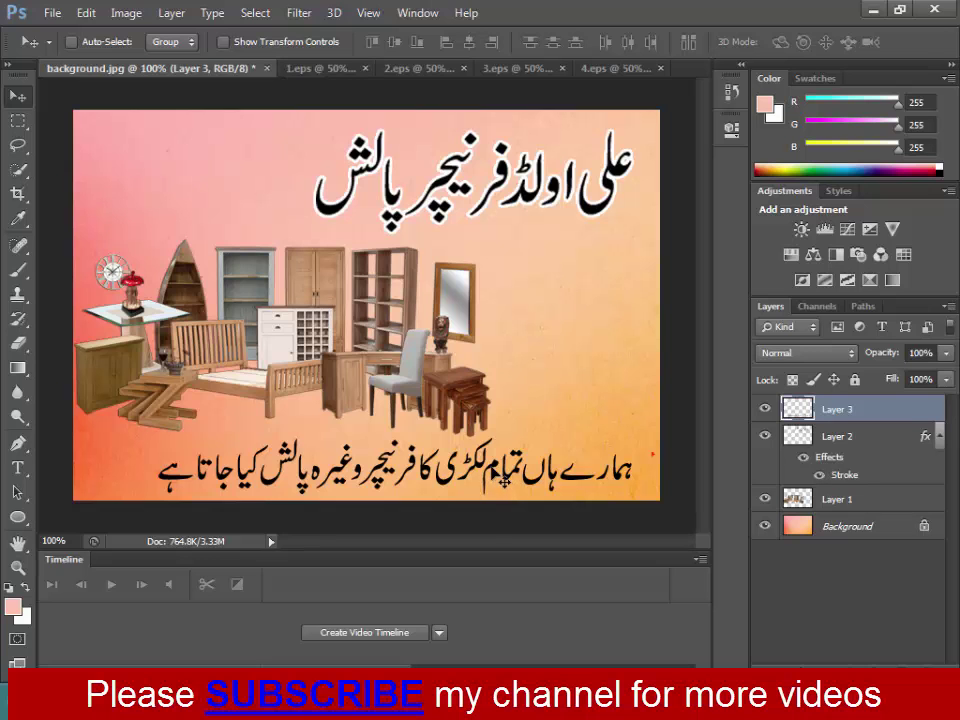
key("ctrl+t")
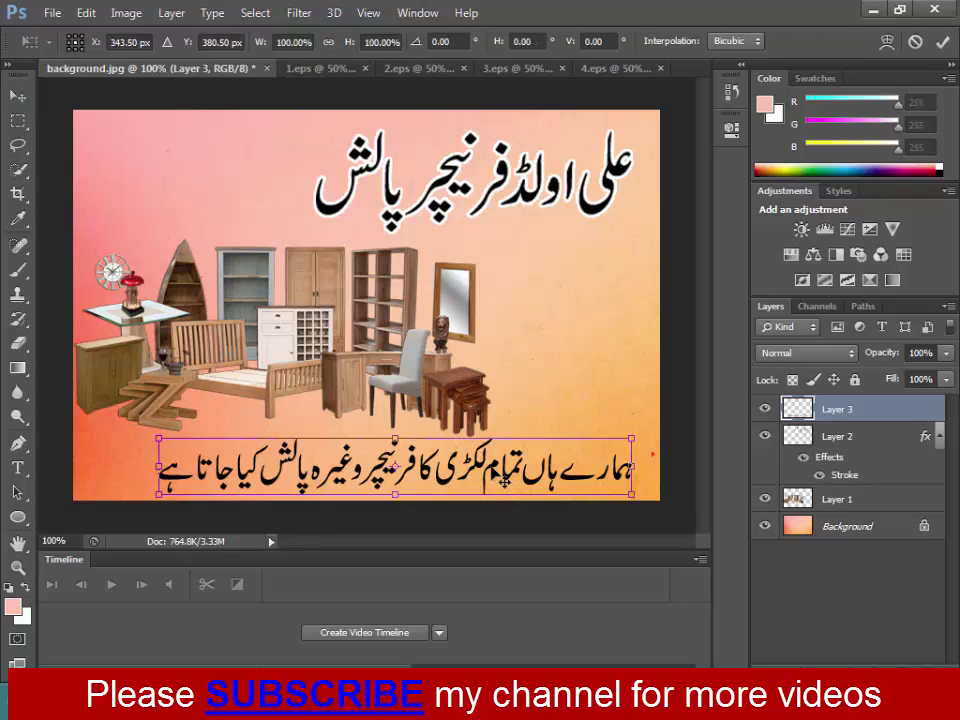
left_click_drag(629, 439, 597, 441)
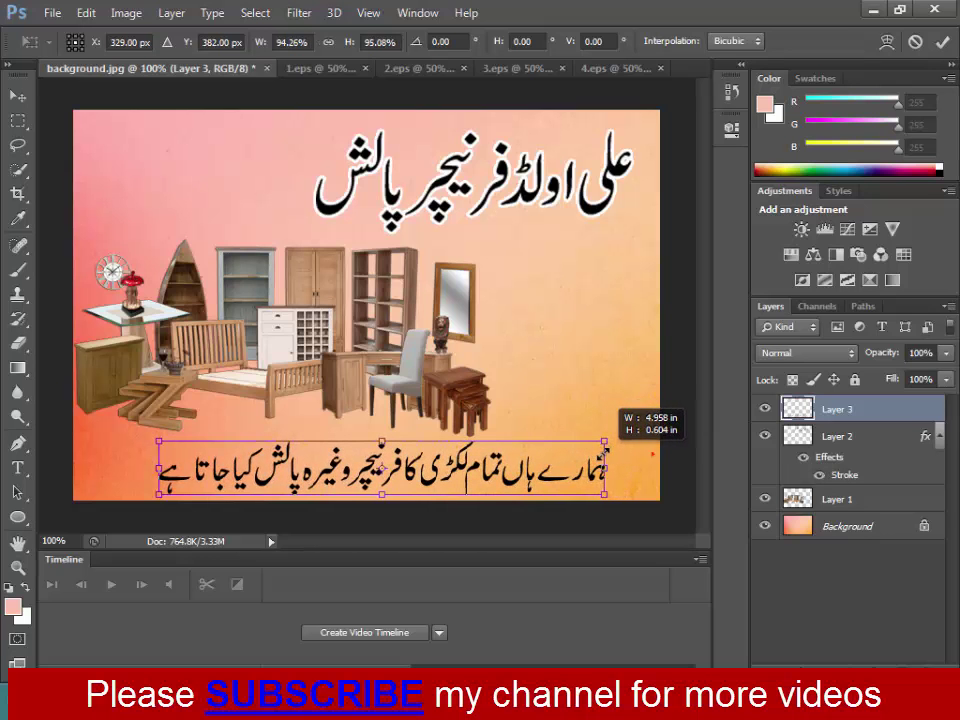
key("Return")
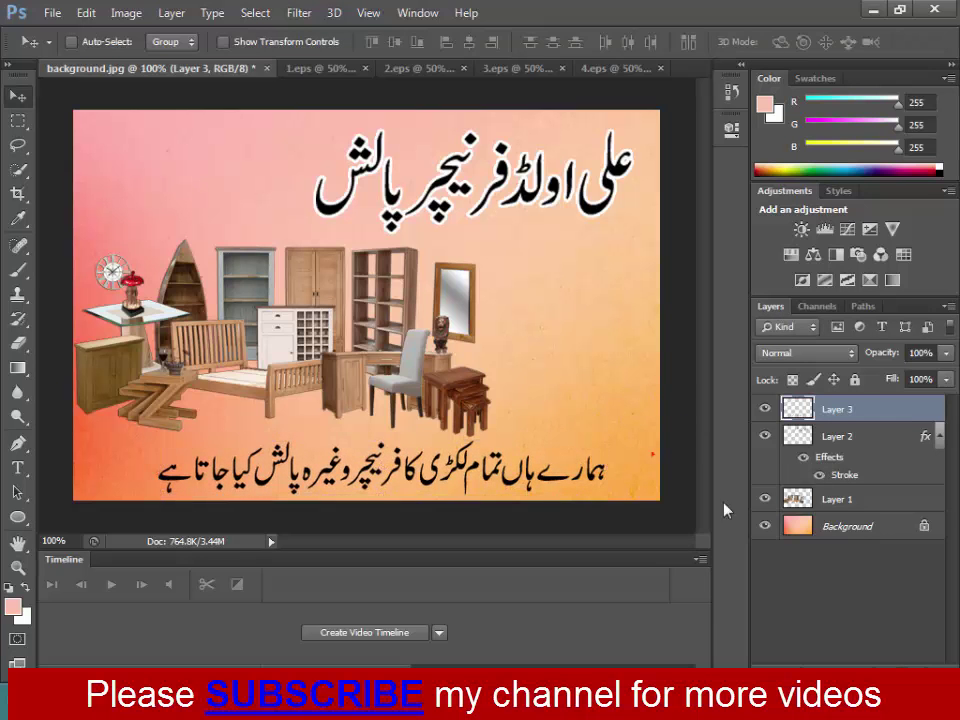
Add a stroke outline to the bottom Urdu line.
left_click(795, 690)
left_click(793, 493)
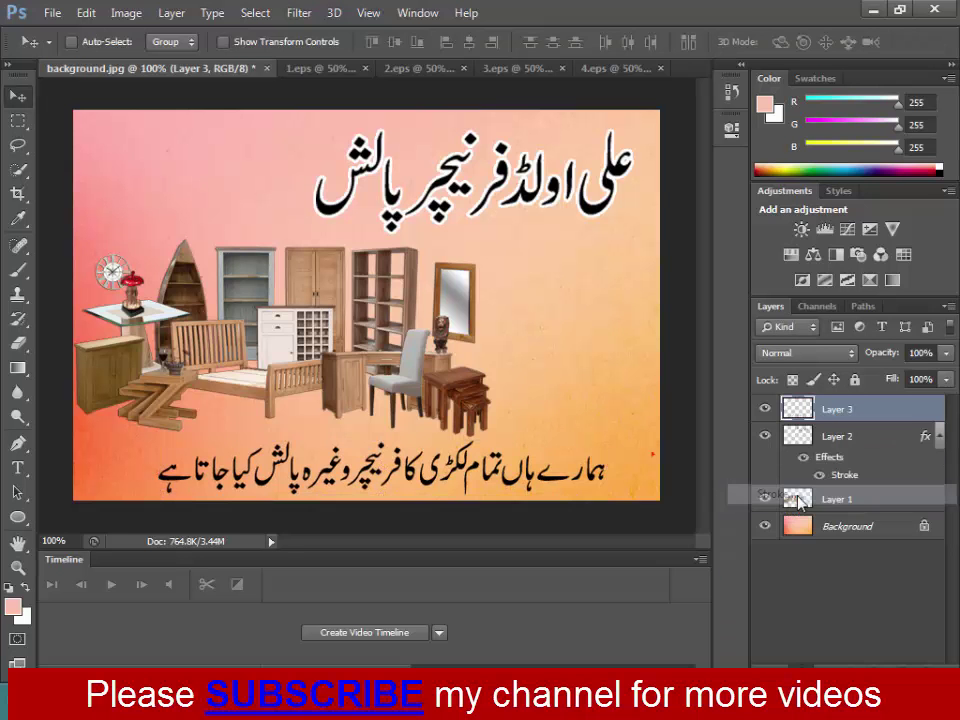
left_click(771, 403)
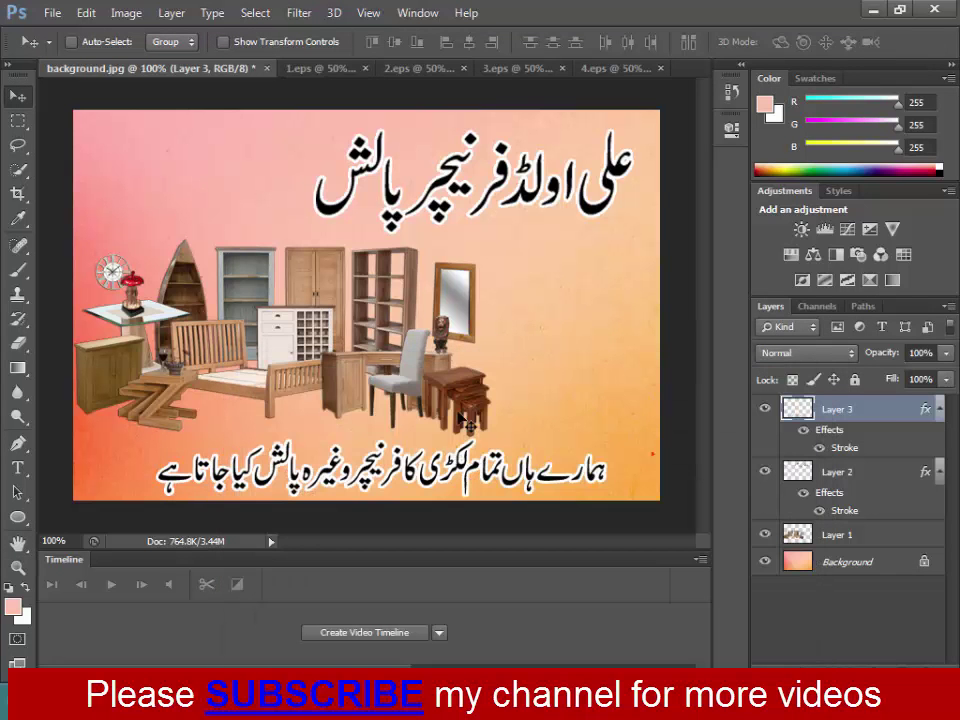
left_click(515, 68)
mouse_move(447, 154)
left_mouse_down()
mouse_move(257, 148)
mouse_move(585, 278)
mouse_move(548, 305)
left_mouse_up()
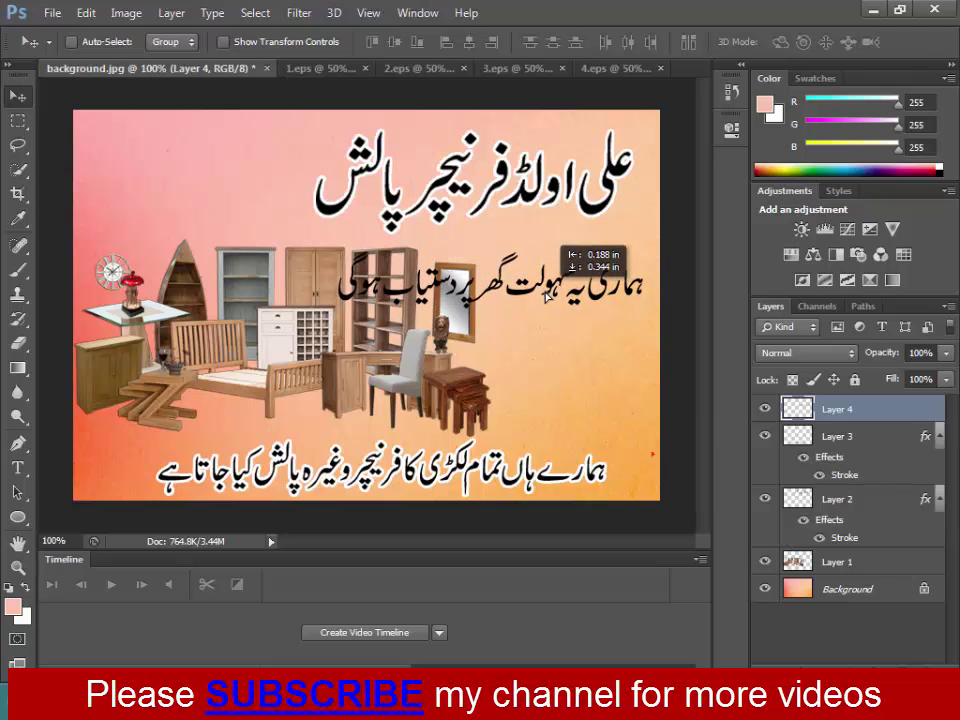
left_click_drag(548, 305, 555, 298)
key("ctrl+t")
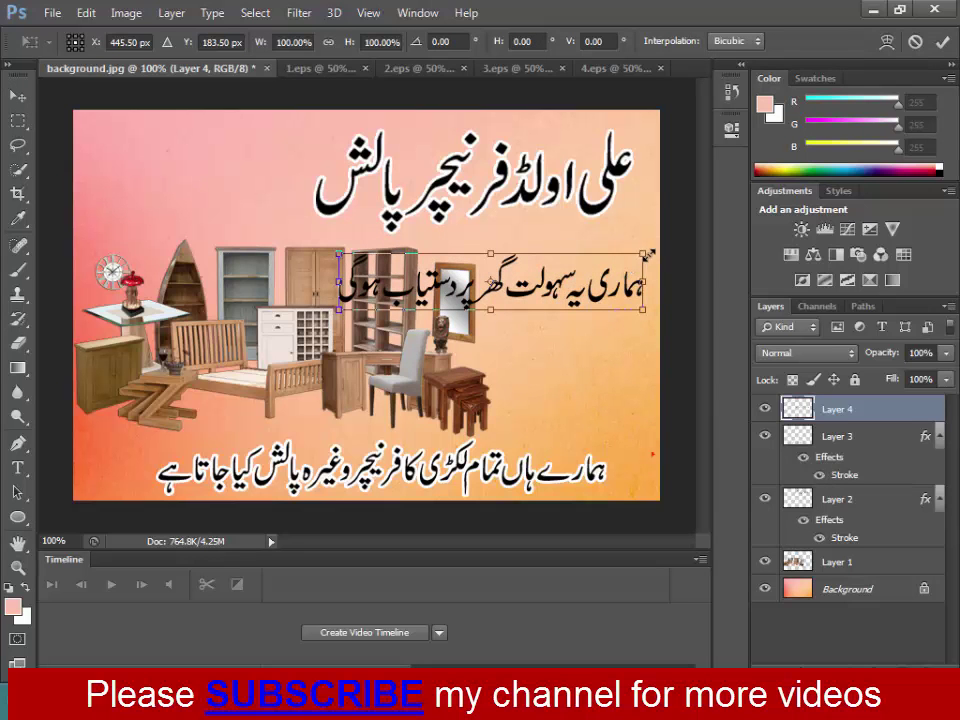
left_click_drag(490, 282, 508, 291)
mouse_move(658, 263)
left_mouse_down()
mouse_move(618, 268)
mouse_move(636, 408)
left_mouse_up()
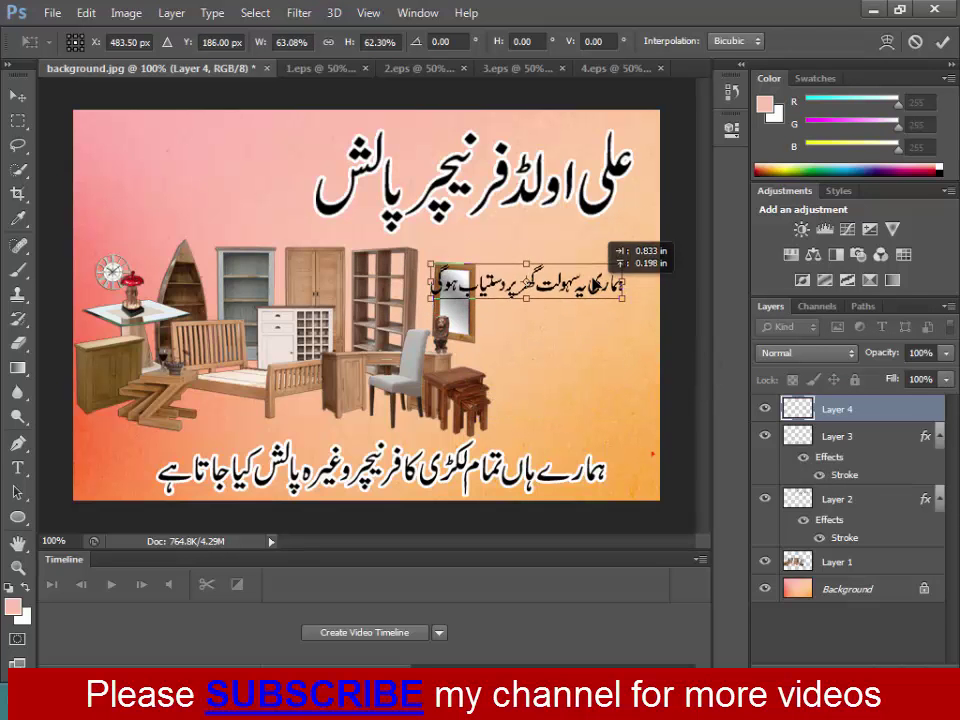
mouse_move(636, 408)
left_mouse_down()
mouse_move(599, 250)
mouse_move(620, 237)
left_mouse_up()
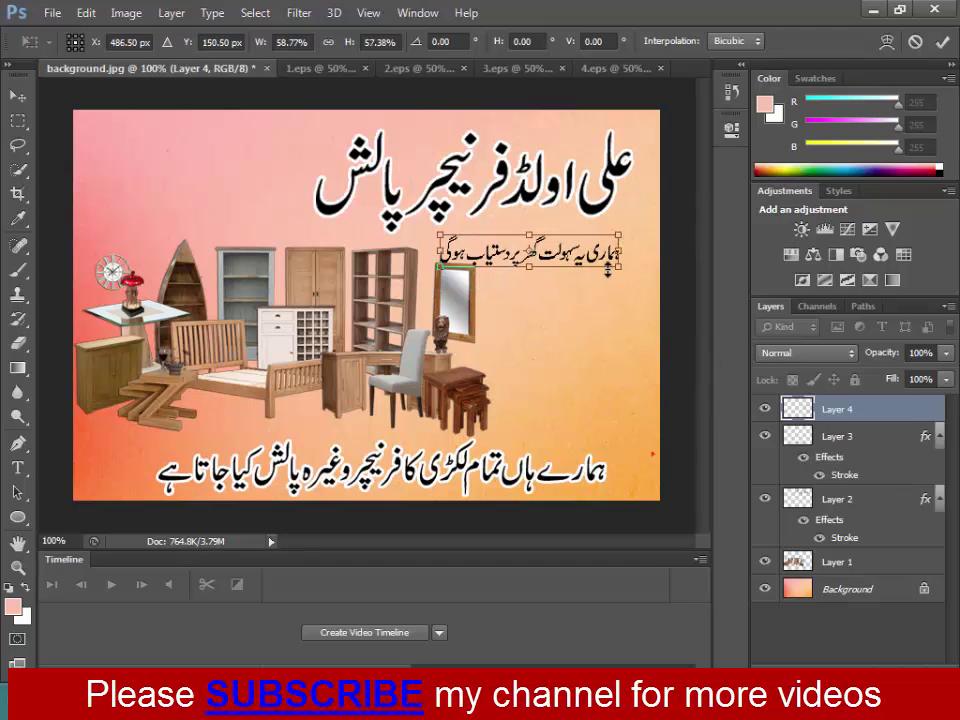
key("Return")
key("Delete")
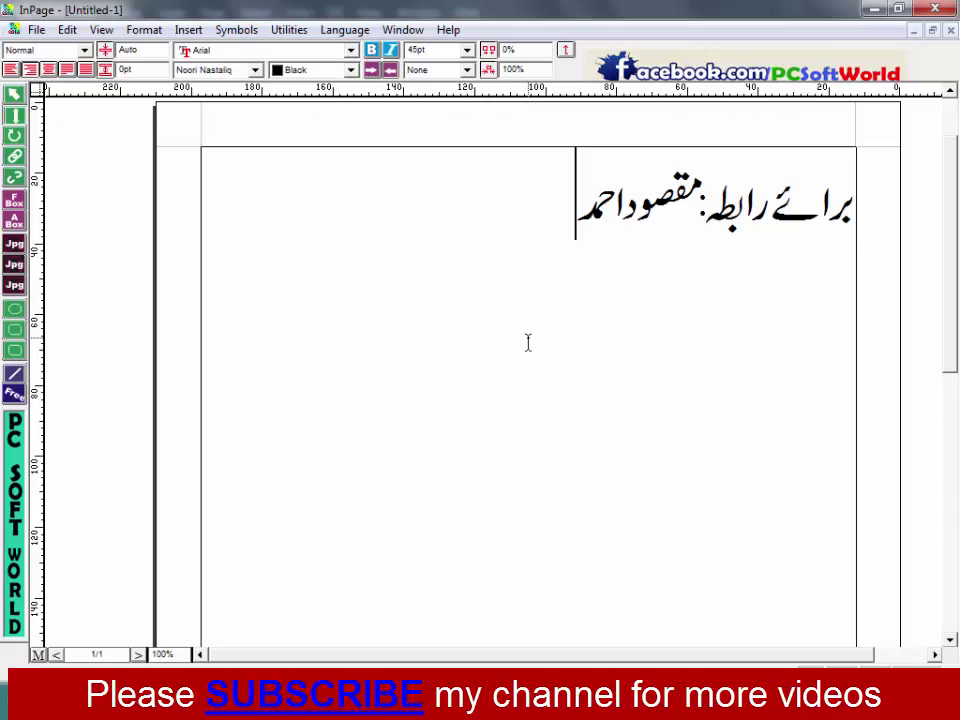
Replace the contact text with the first line ہماری یہ سہولت.
key("ctrl+a")
type("م")
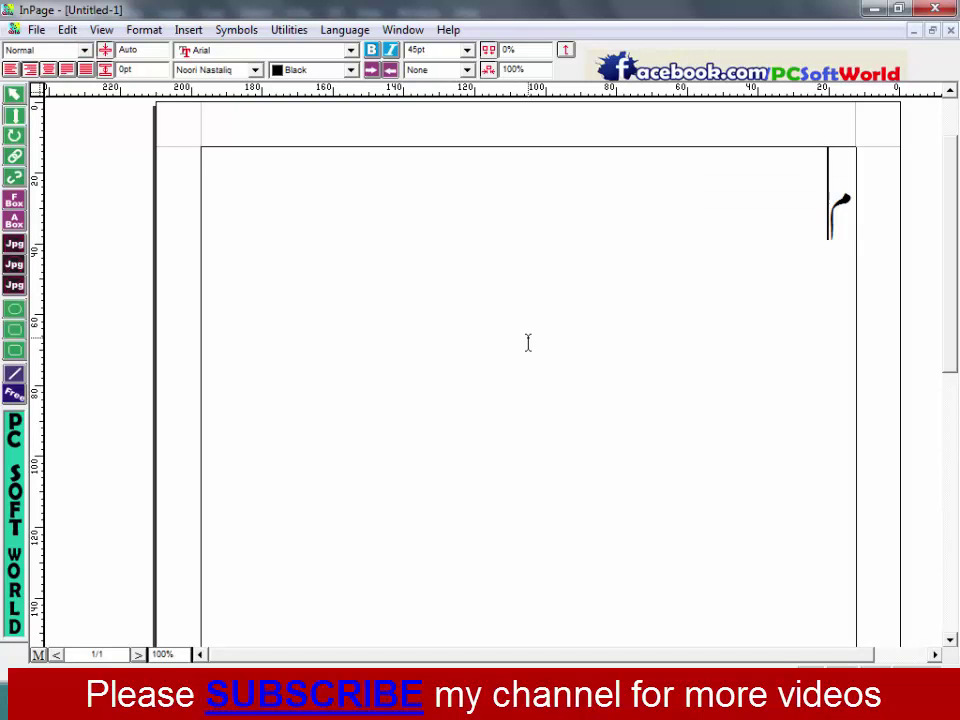
key("BackSpace")
type("ہماری")
key("BackSpace")
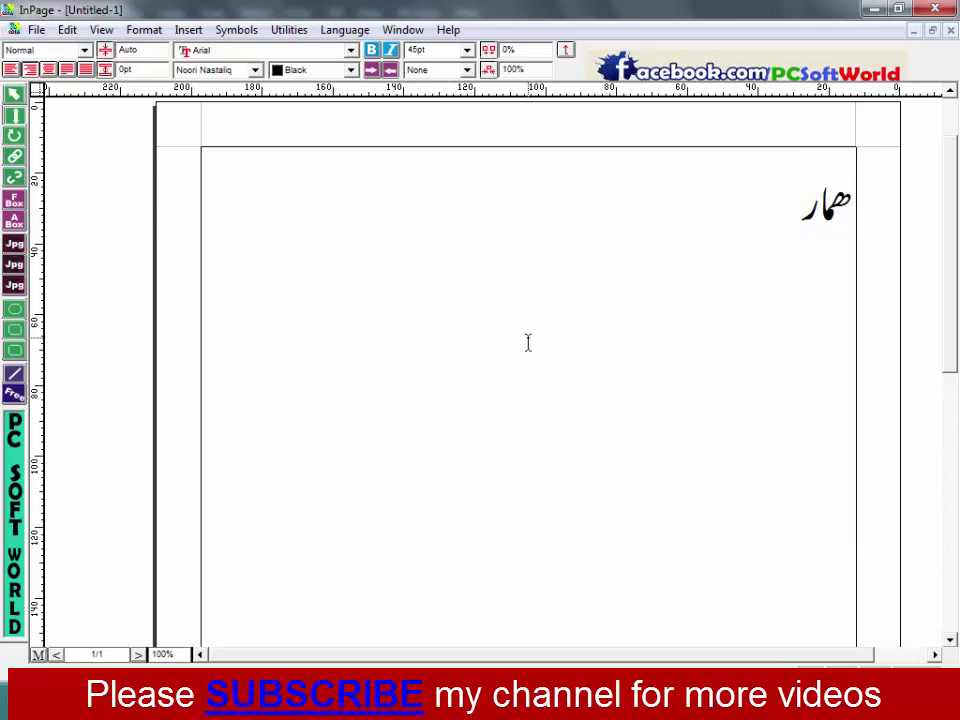
key("BackSpace")
key("BackSpace")
key("BackSpace")
type("م")
key("BackSpace")
key("BackSpace")
type("ہ")
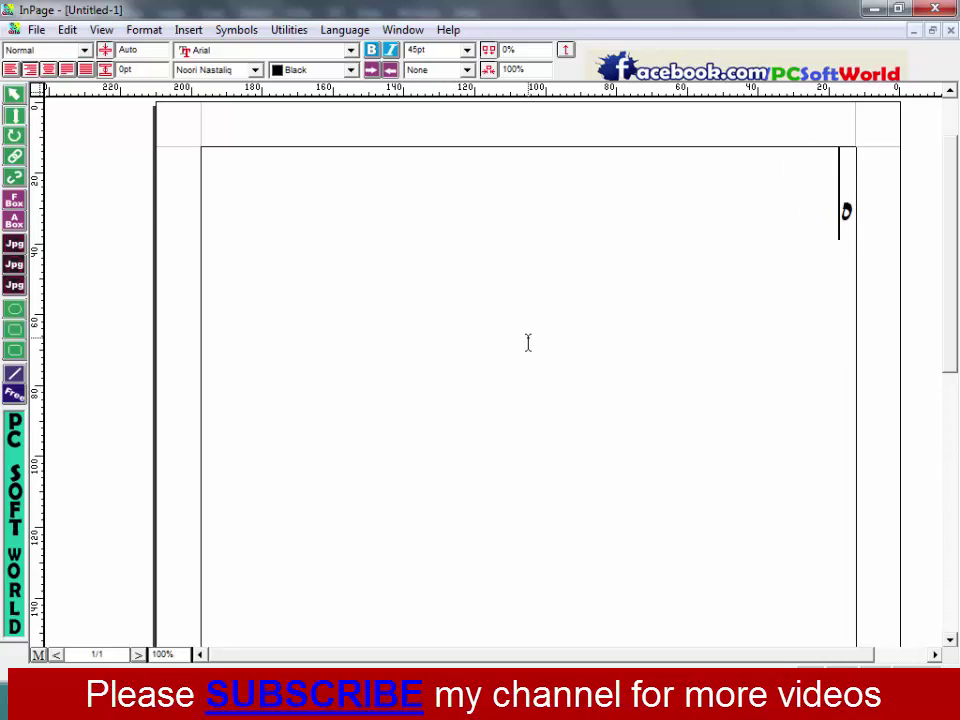
type("ماری یہ ل")
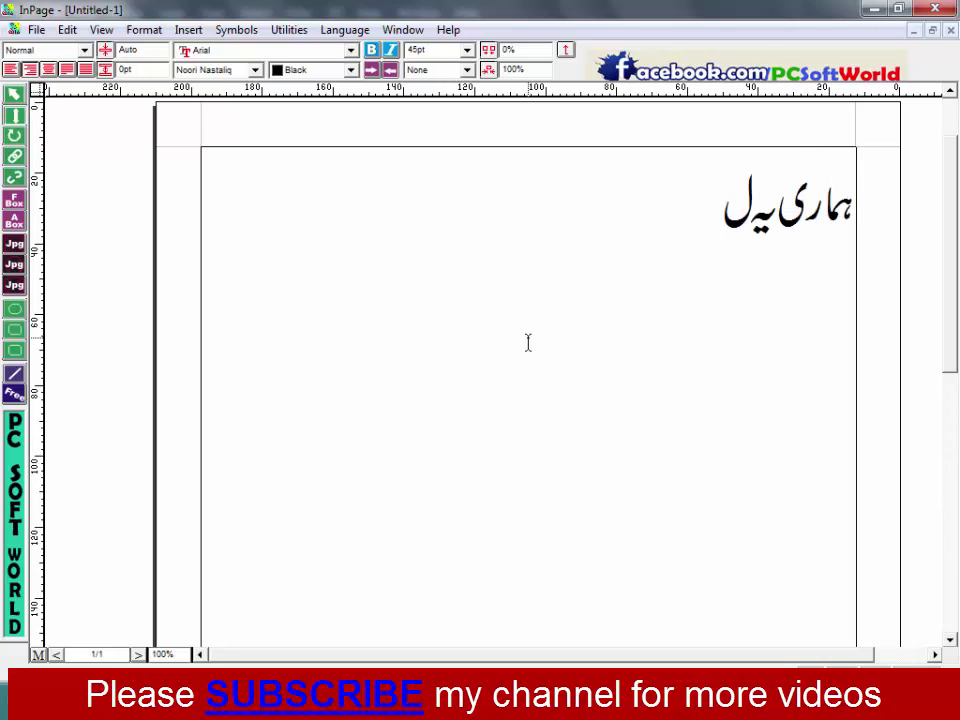
key("BackSpace")
type("سہ")
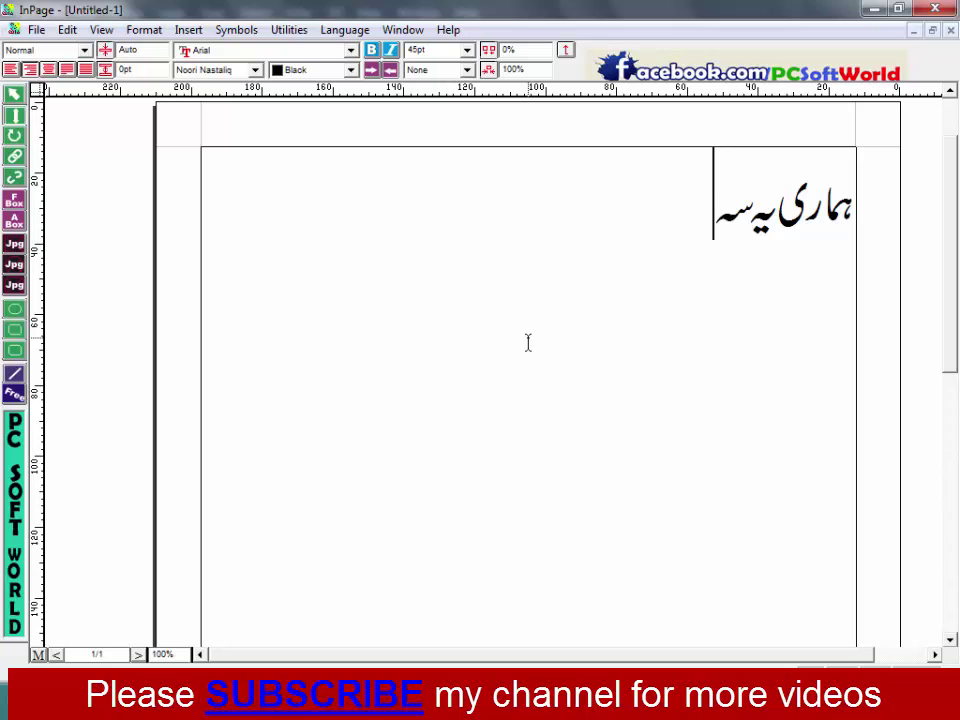
type("ولت")
Add the second line گھر پر دستیاب ہوگی below it.
key("Return")
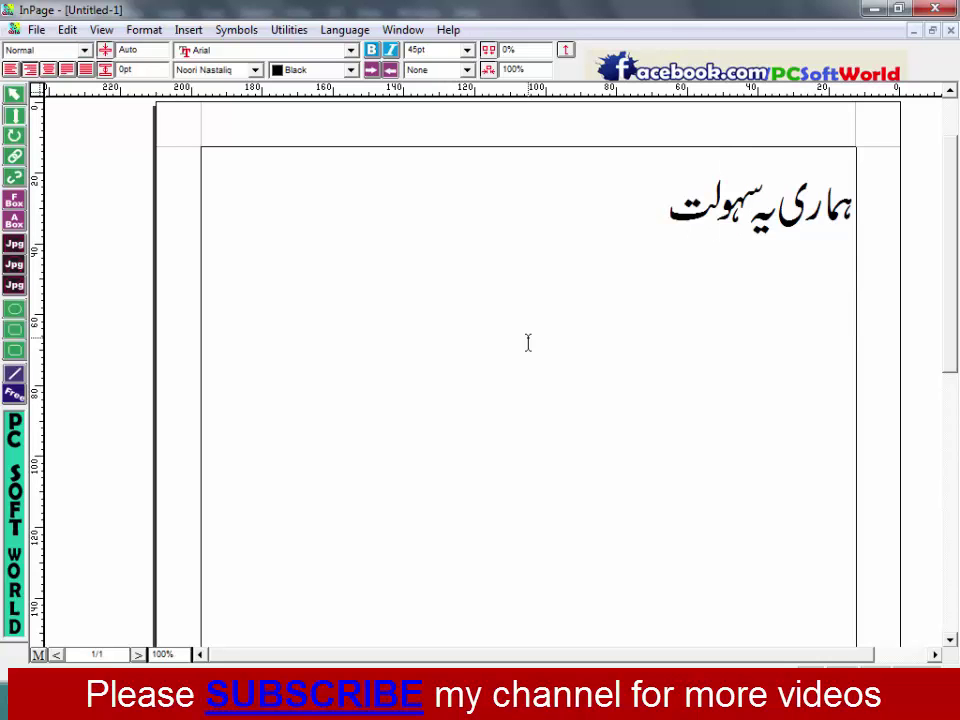
type("گھر")
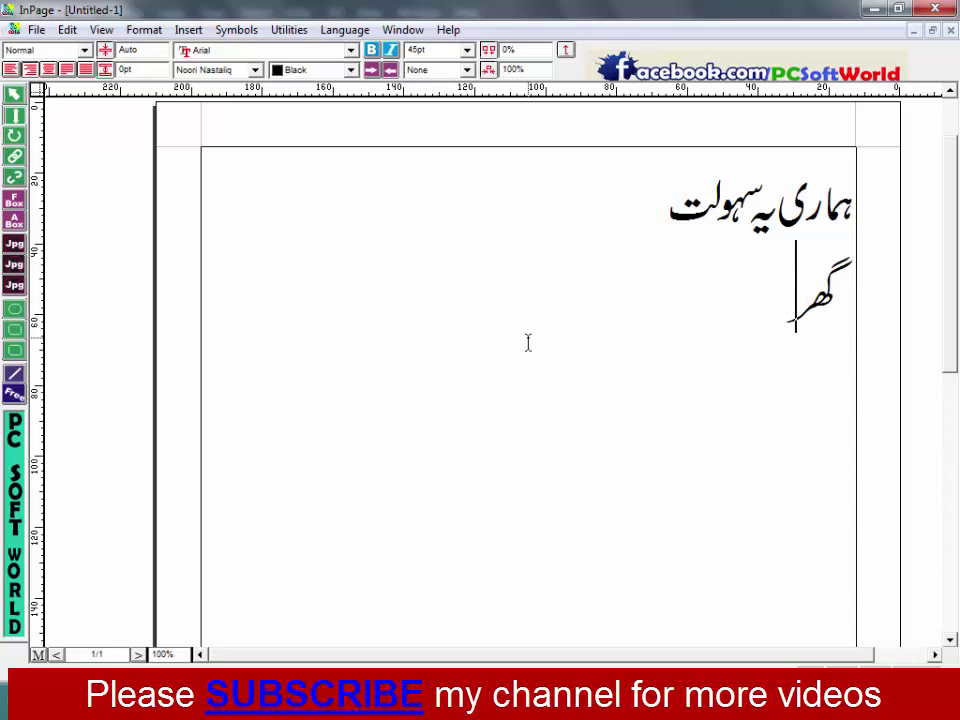
type(" پردو")
key("BackSpace")
type("ستیاب ہوگی")
Export the InPage page as an Encapsulated PostScript file named 5.eps.
left_click(36, 29)
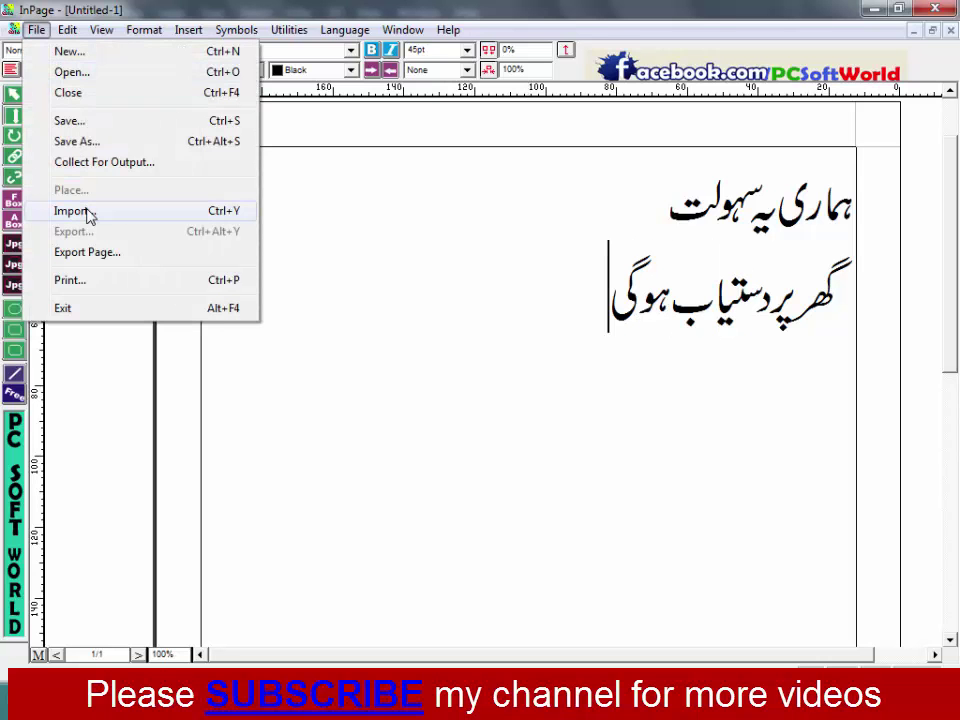
left_click(87, 252)
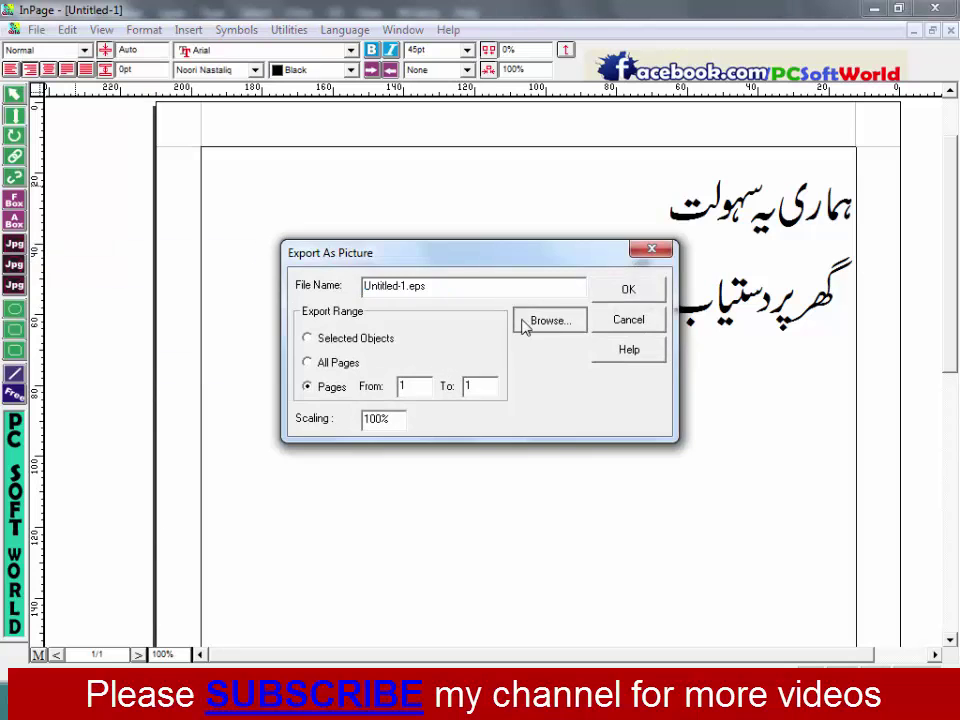
left_click(521, 326)
left_click(508, 446)
left_click(494, 477)
left_click(486, 417)
type("5")
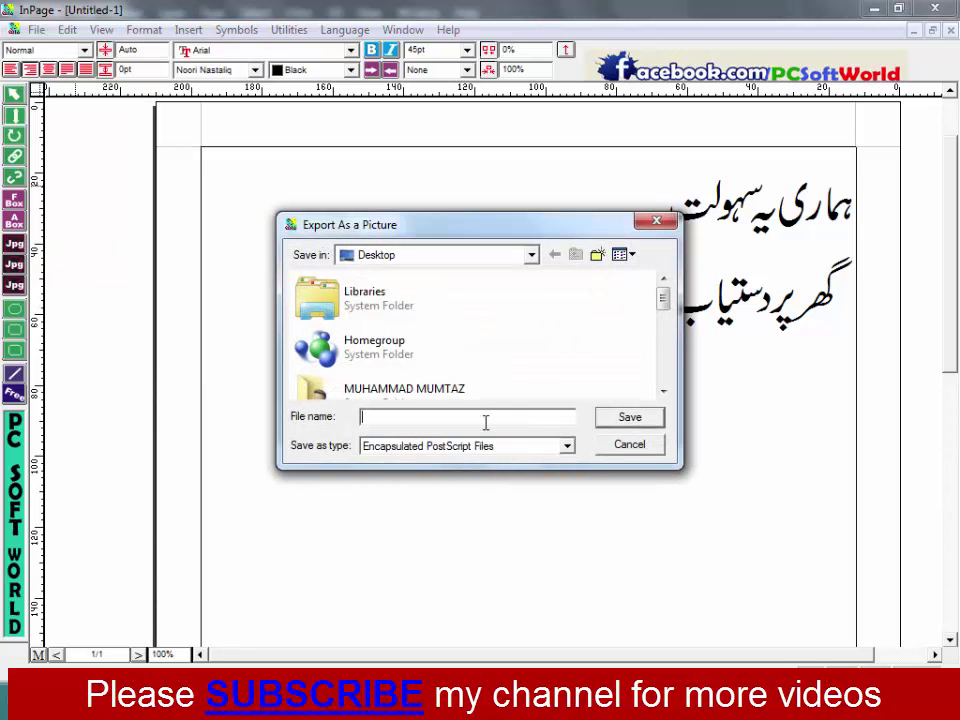
key("Return")
left_click(622, 288)
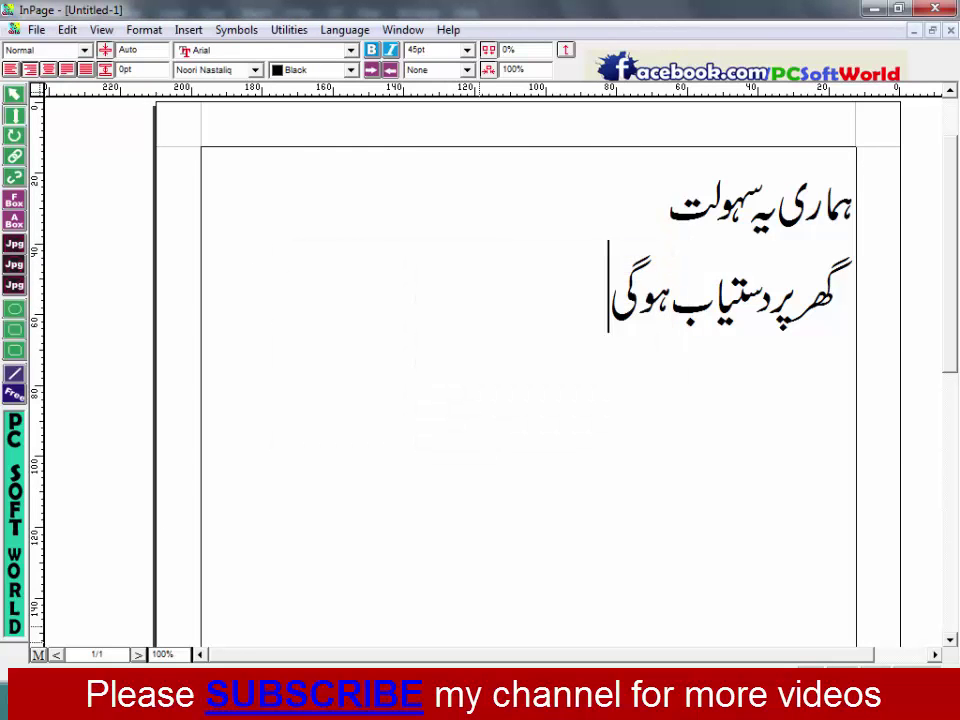
Open 5.eps in Photoshop and rasterize it.
key("ctrl+o")
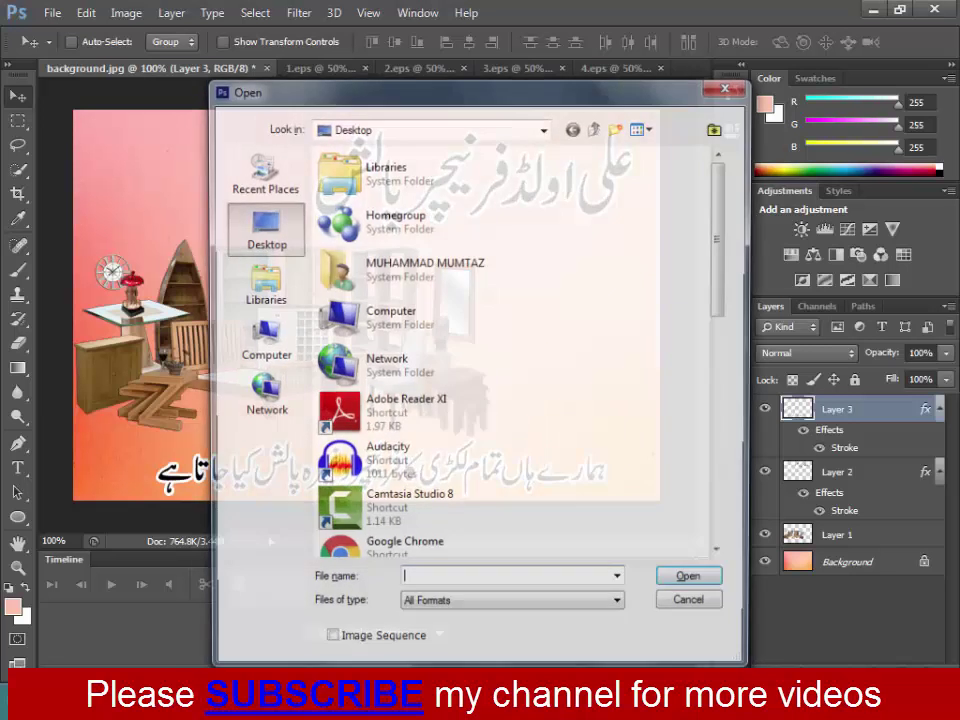
type("5")
left_click(690, 582)
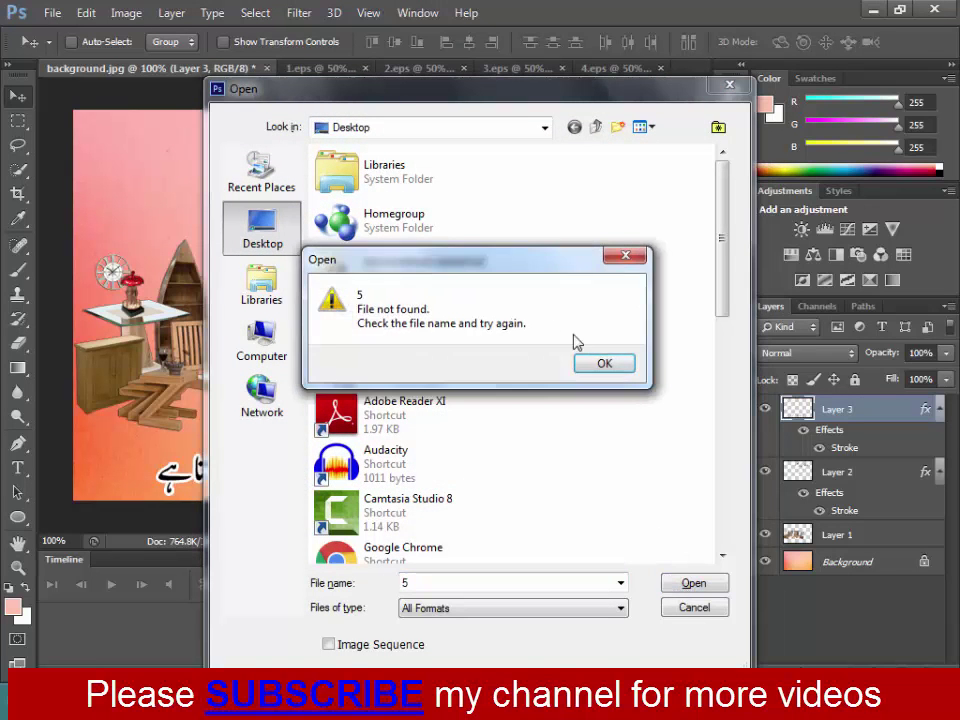
left_click(590, 362)
left_click(688, 583)
key("Return")
left_click(453, 588)
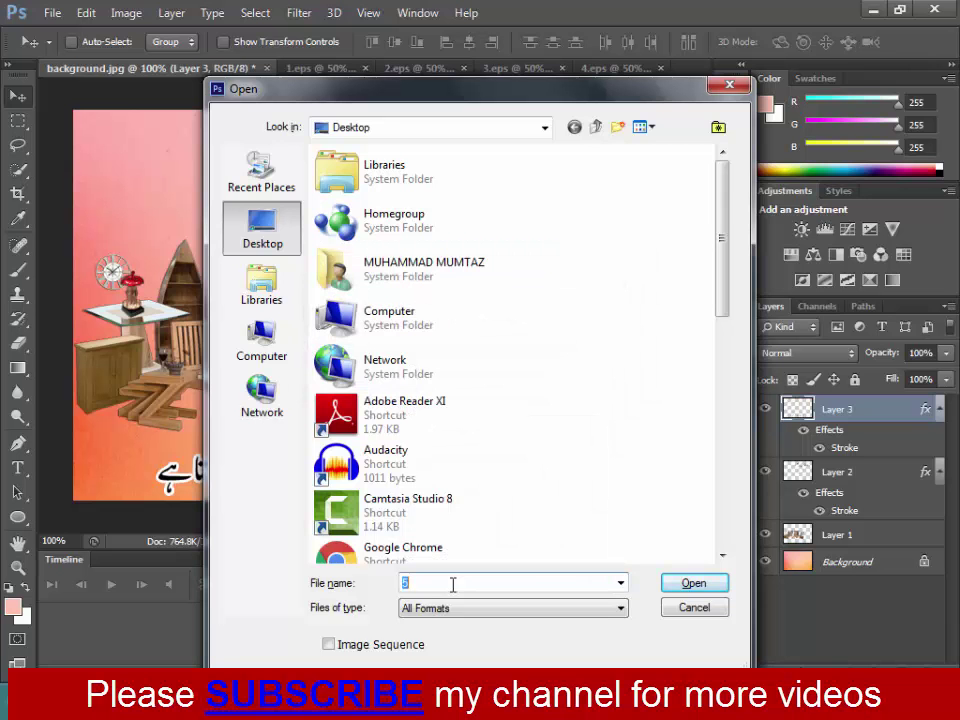
type("5")
left_click(530, 598)
left_click(692, 584)
left_click(617, 194)
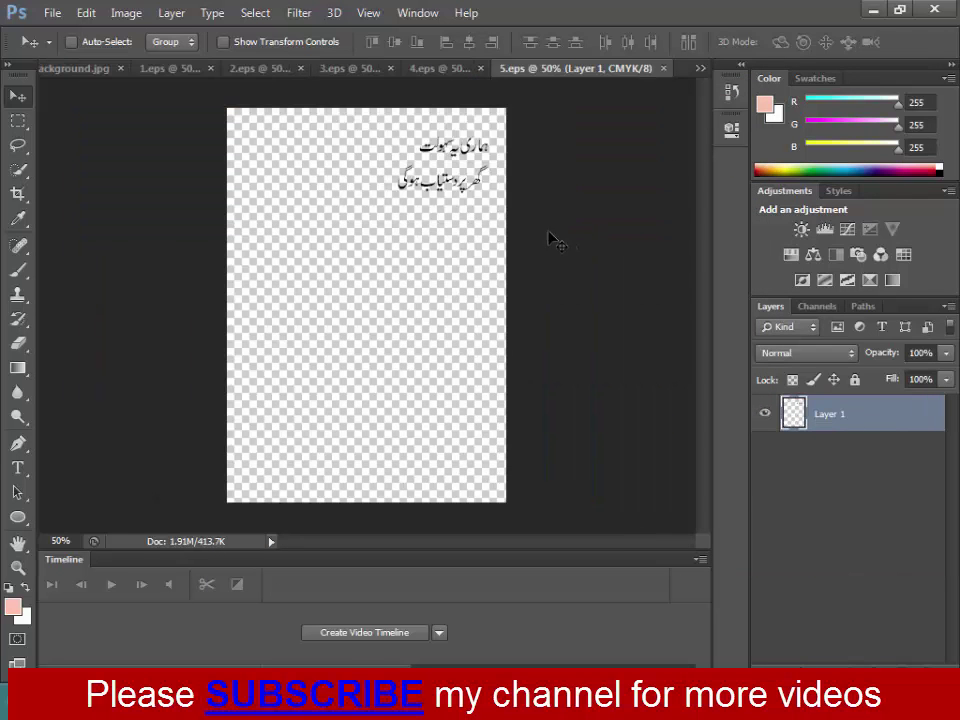
Move the two Urdu lines into background.jpg, scaled to about 88%, right of the furniture.
mouse_move(415, 182)
left_mouse_down()
mouse_move(98, 78)
mouse_move(551, 287)
mouse_move(573, 341)
left_mouse_up()
key("ctrl+t")
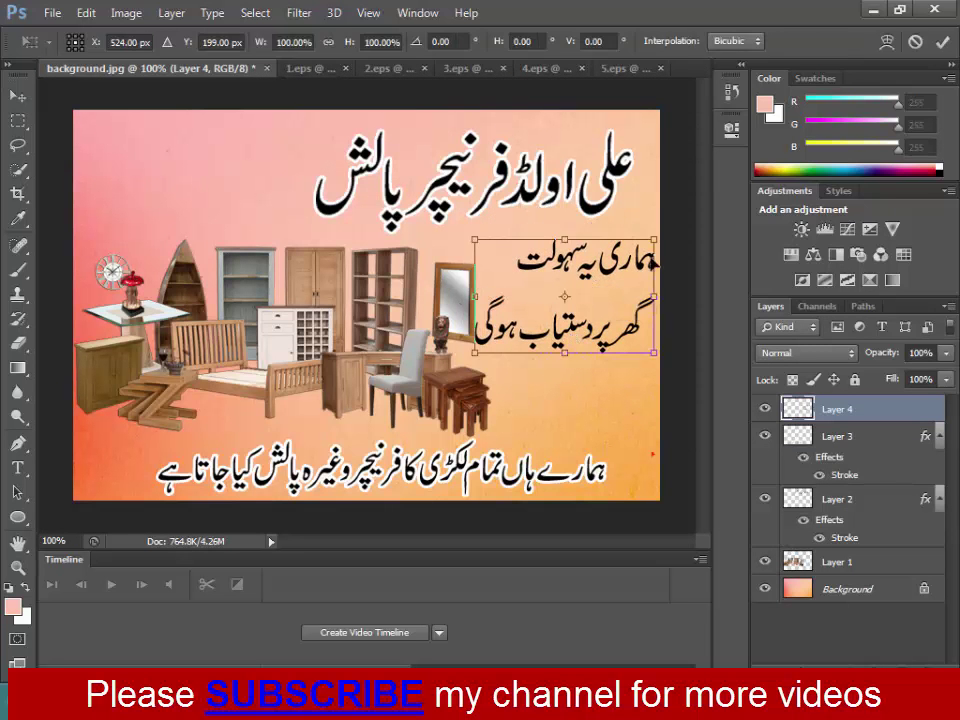
left_click_drag(652, 238, 632, 252)
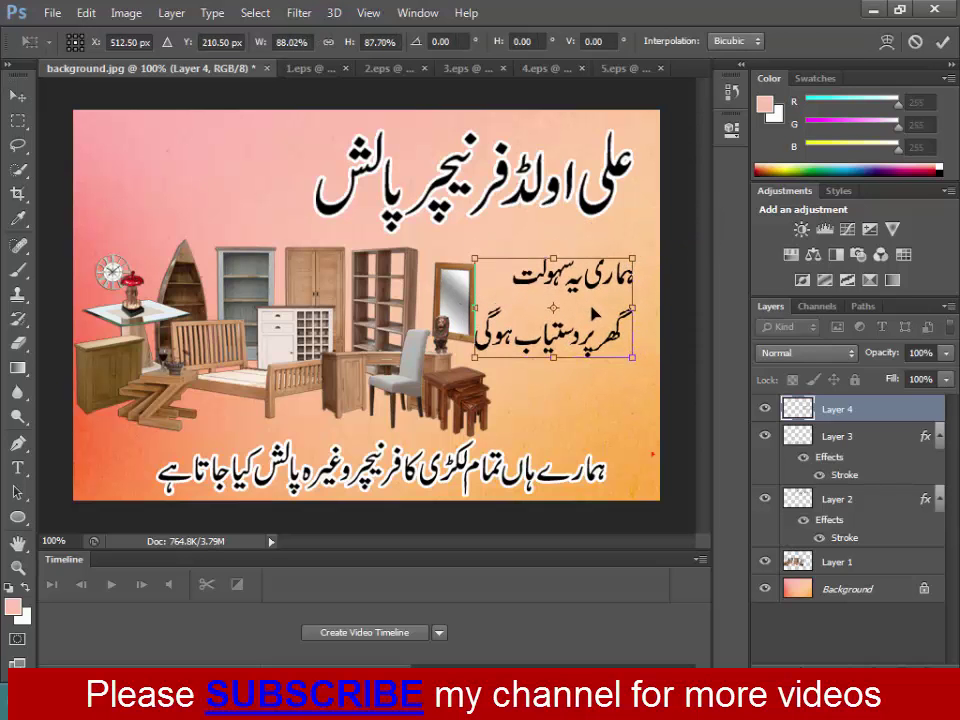
left_click_drag(586, 306, 604, 318)
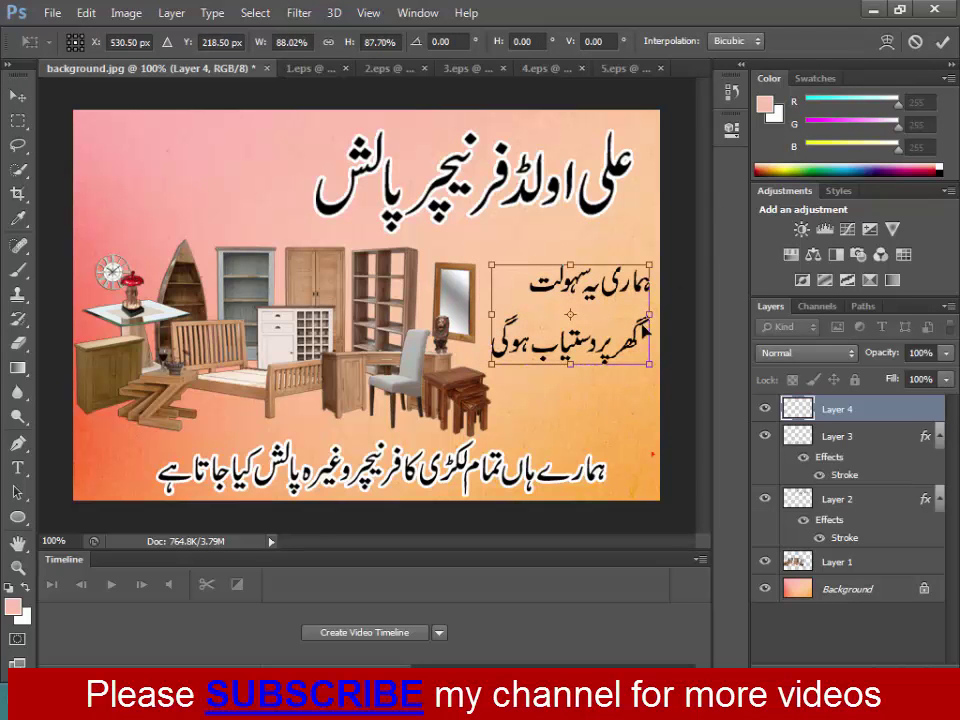
key("Return")
Give the two Urdu lines a 3 px stroke.
left_click(803, 668)
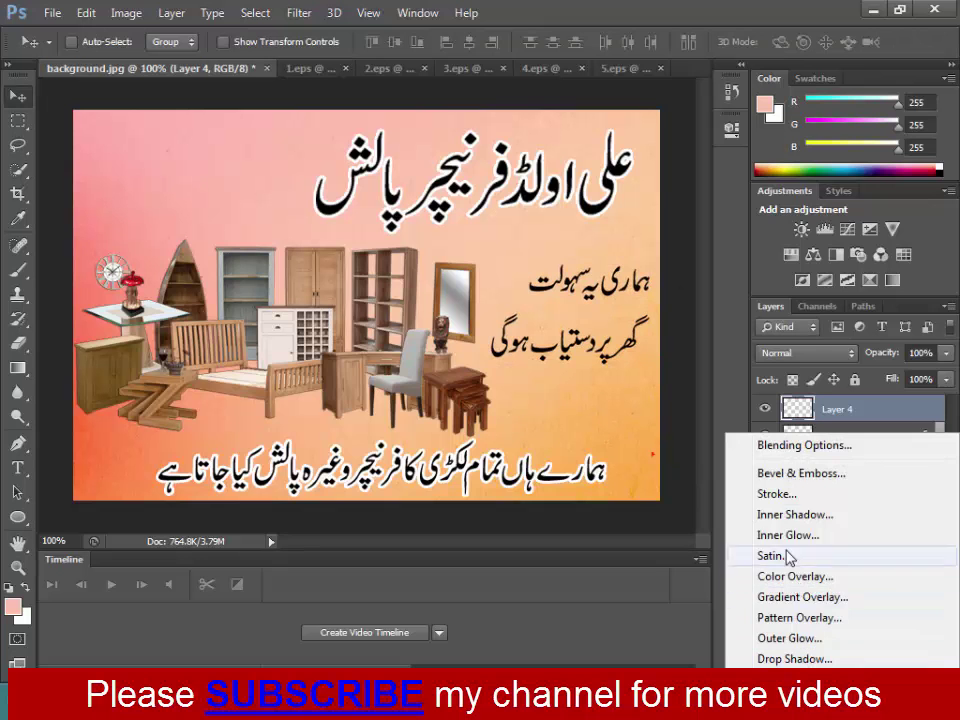
left_click(787, 495)
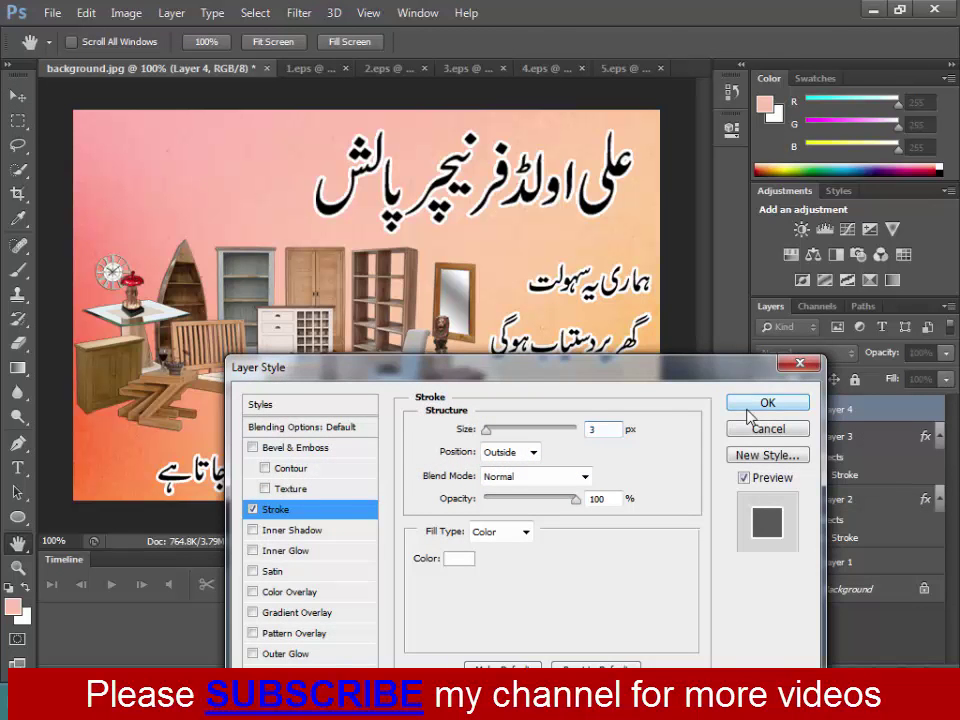
left_click(752, 404)
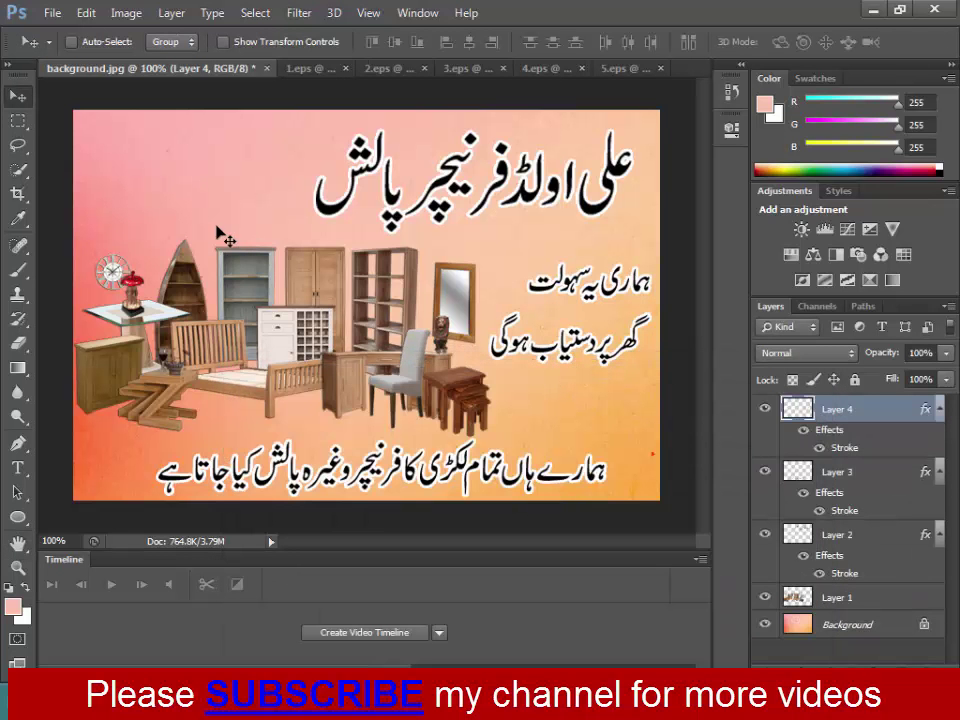
Bring the برائے رابطہ contact line from 4.eps to the top-left, scaled to about 78%.
left_click(548, 68)
mouse_move(476, 160)
left_mouse_down()
mouse_move(110, 75)
mouse_move(253, 172)
left_mouse_up()
key("ctrl+t")
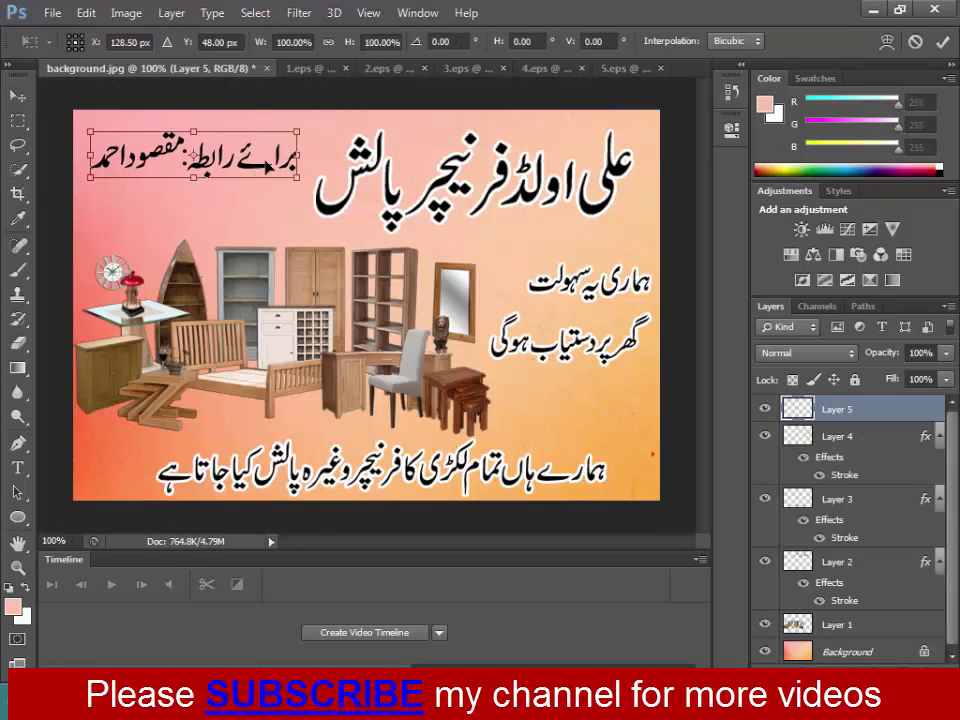
mouse_move(297, 130)
left_mouse_down()
mouse_move(262, 132)
mouse_move(246, 167)
left_mouse_up()
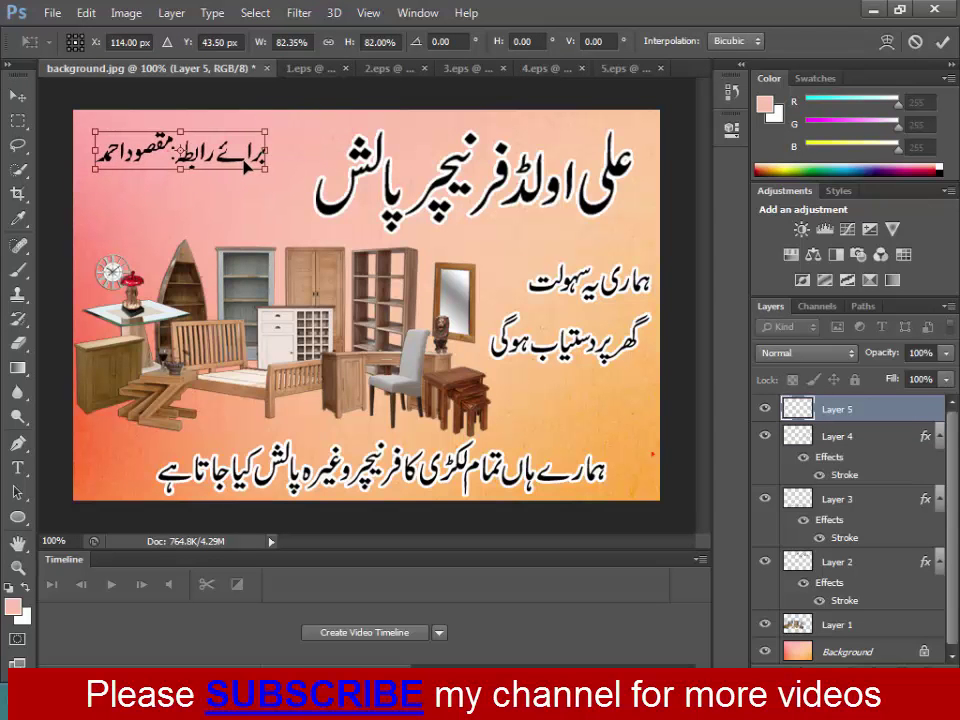
left_click_drag(265, 130, 255, 133)
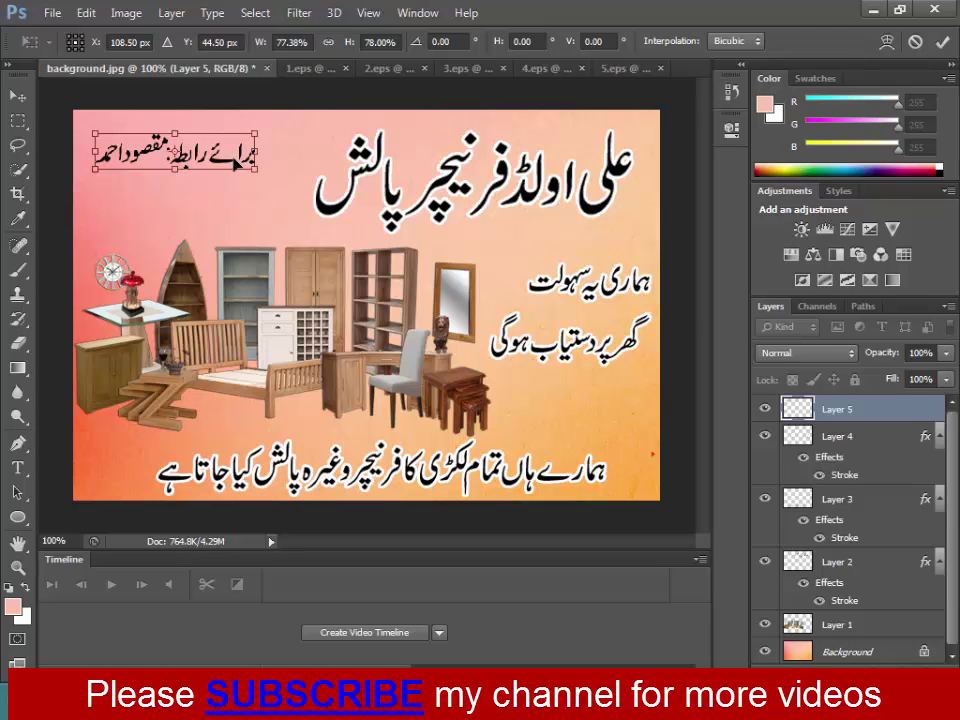
key("Return")
Give the contact line a stroke plus a blue (0000ff) colour overlay.
left_click(800, 680)
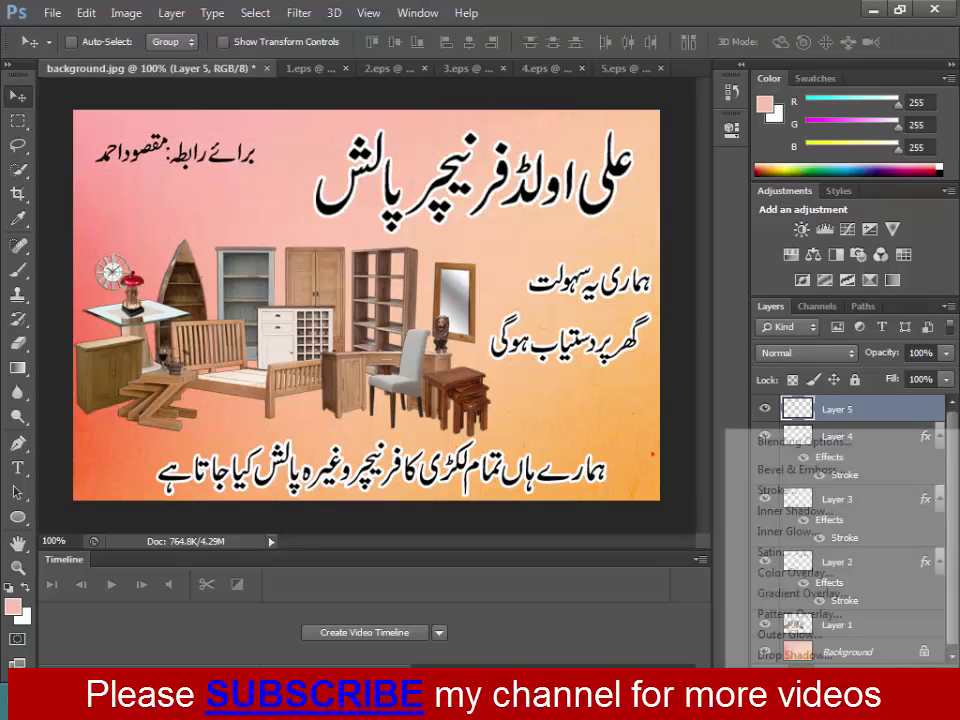
left_click(816, 491)
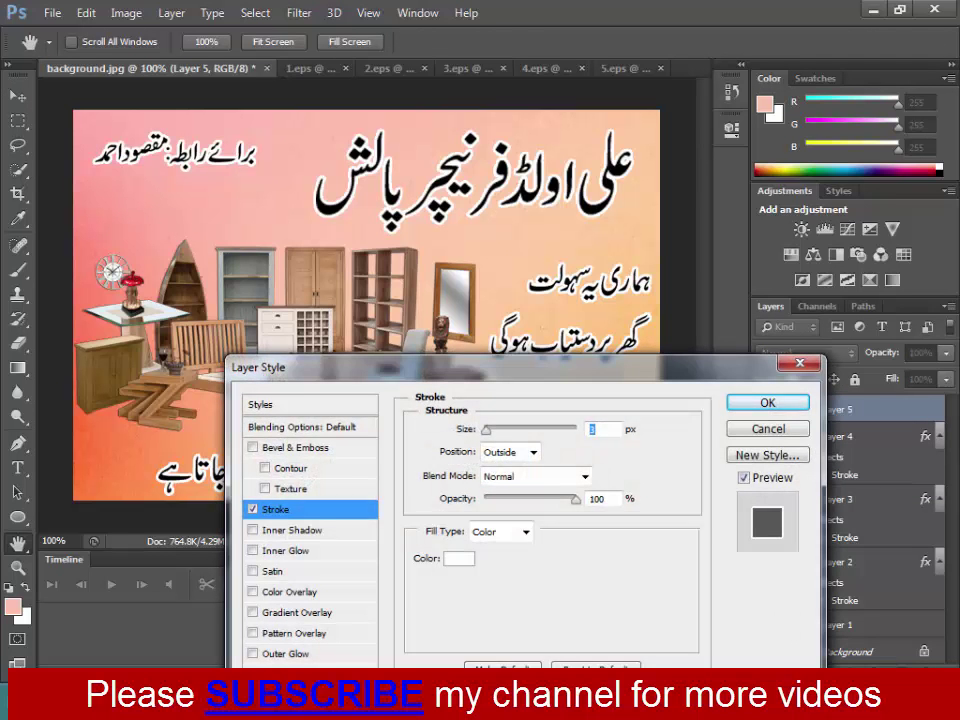
left_click(305, 592)
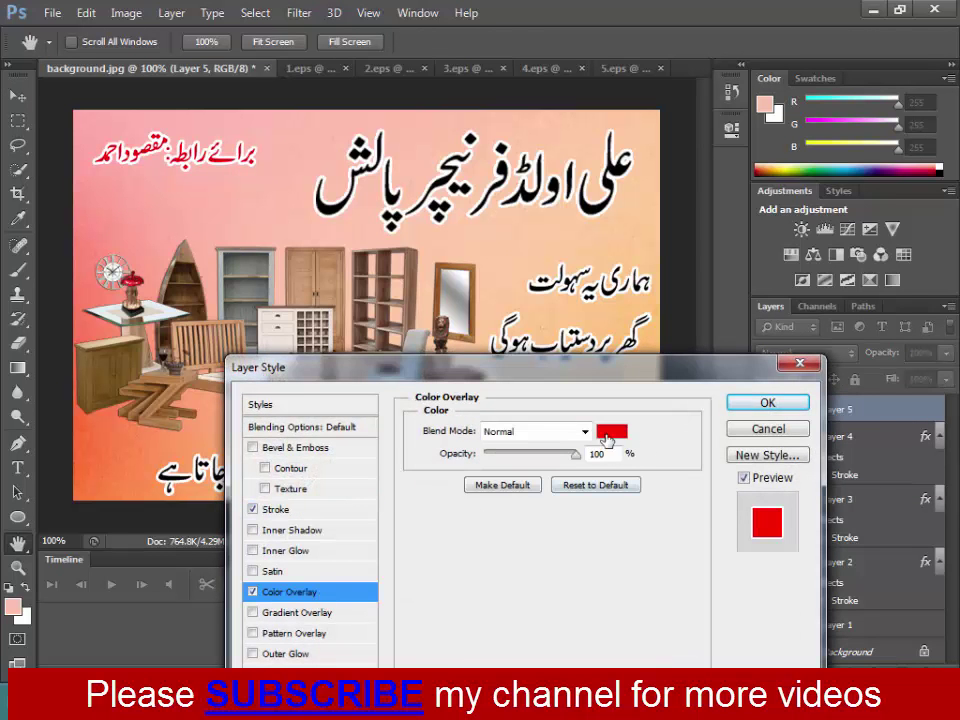
left_click(607, 436)
left_click(593, 293)
left_click(571, 223)
left_click(788, 208)
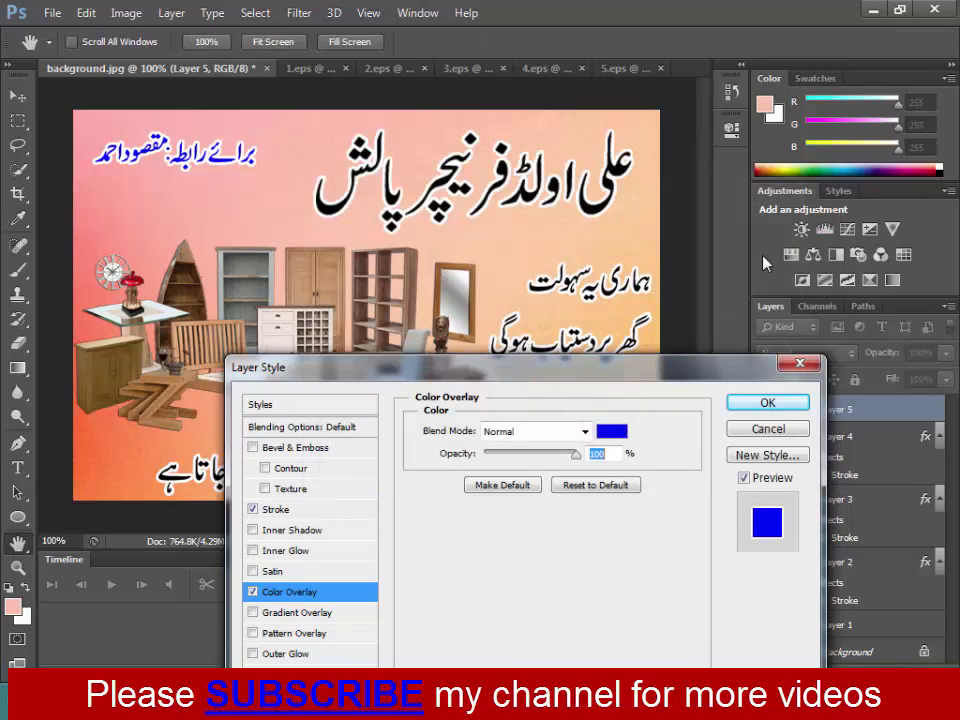
left_click(770, 404)
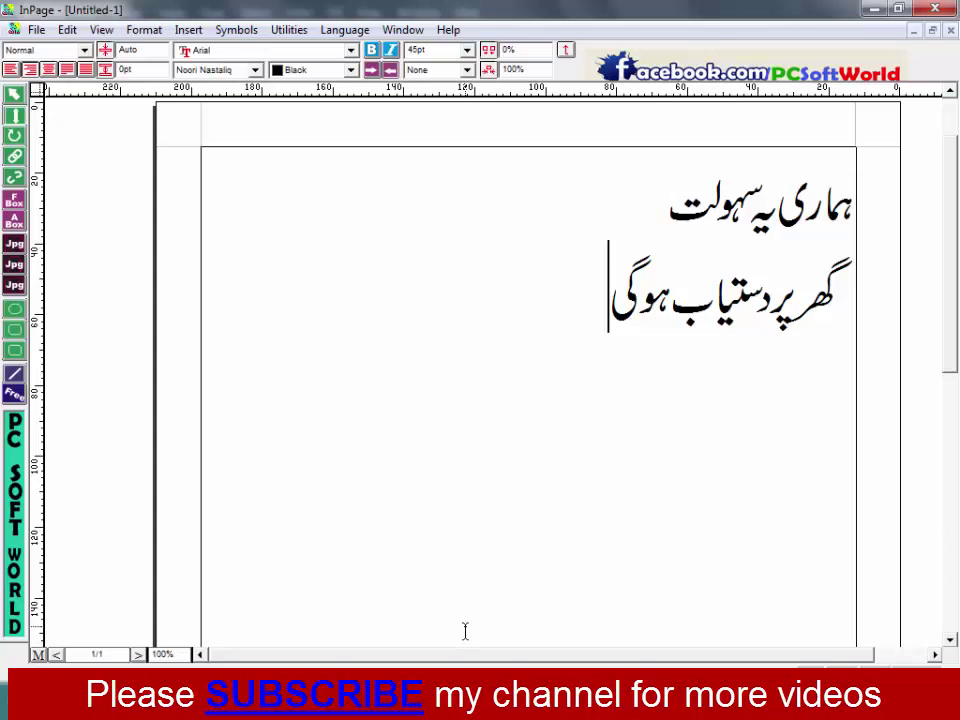
Replace the Urdu text with the shop's contact phone number.
key("ctrl+a")
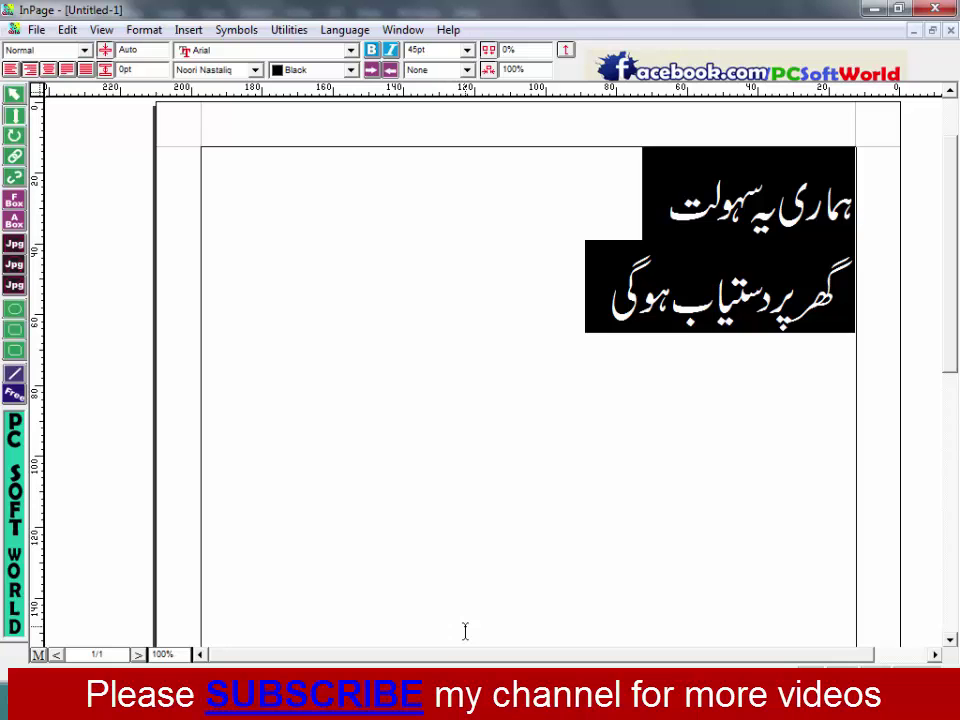
type("030")
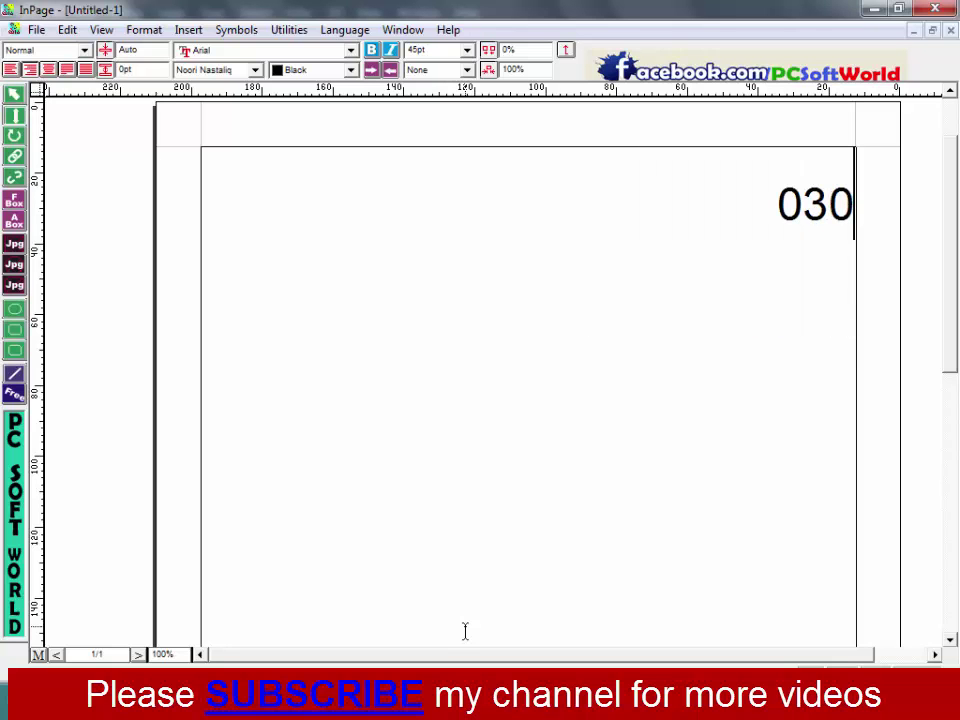
type("0-121")
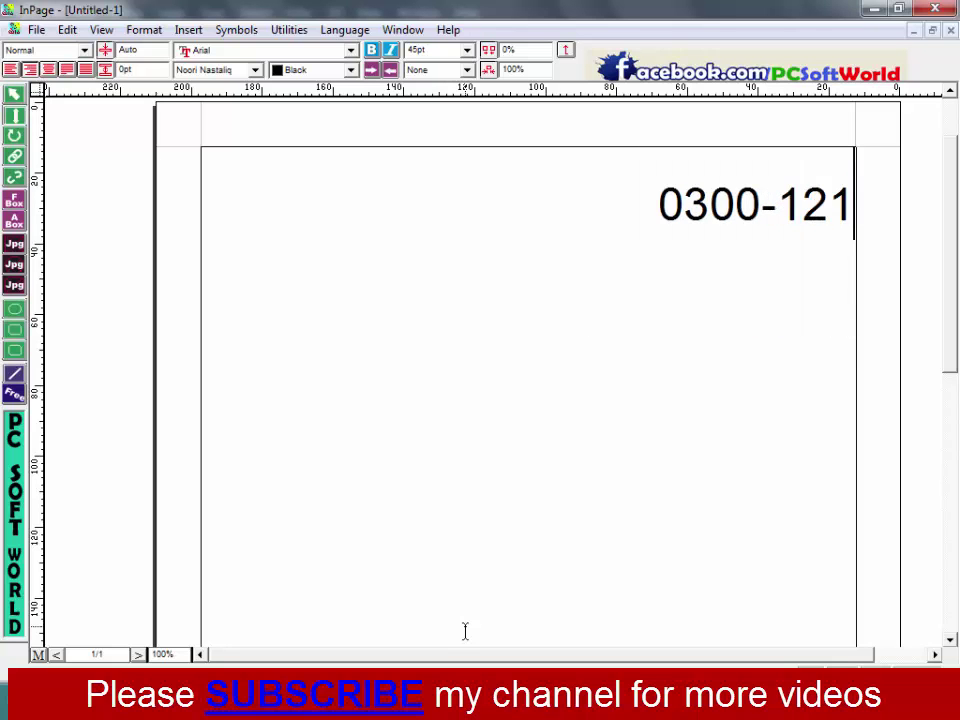
key("BackSpace")
type("3")
type("4567")
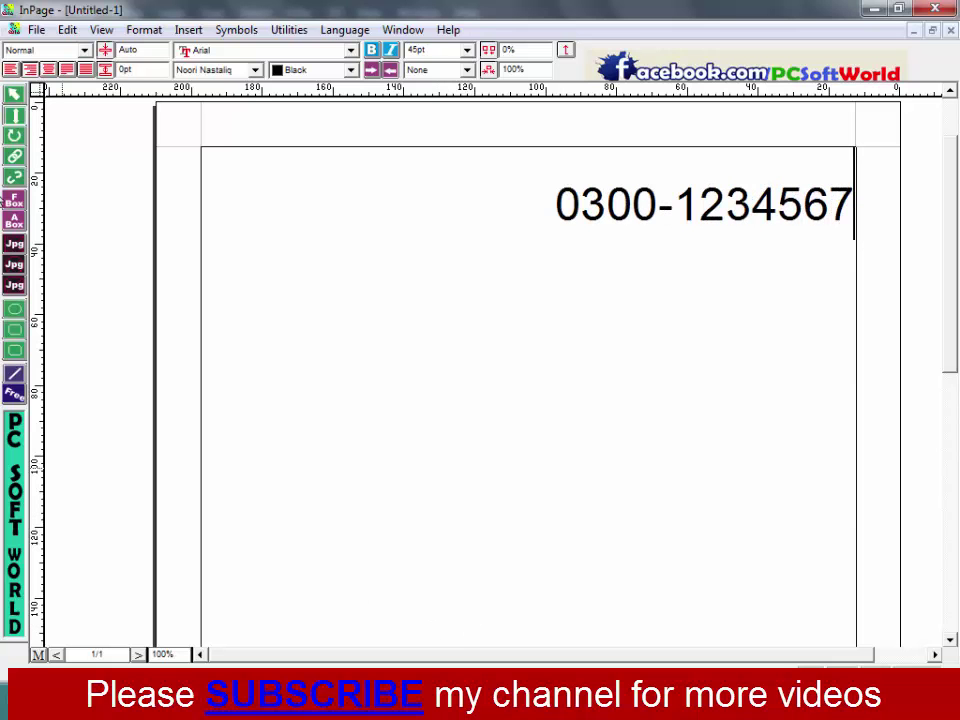
Export the page as an Encapsulated PostScript file named 6.eps on the Desktop.
left_click(36, 30)
left_click(90, 251)
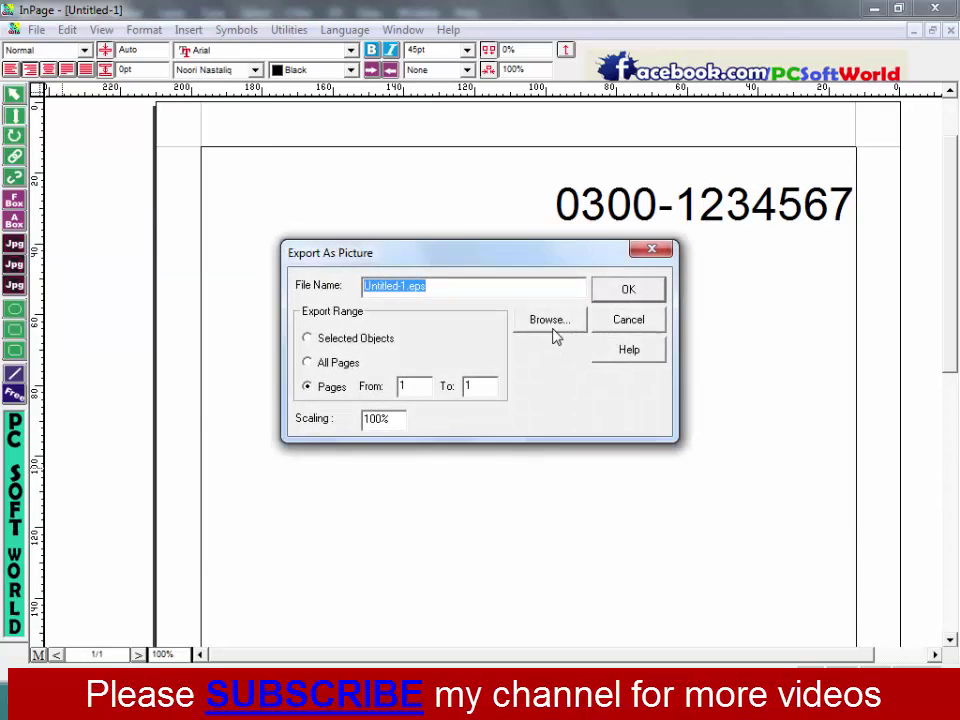
left_click(548, 319)
left_click(525, 446)
left_click(508, 475)
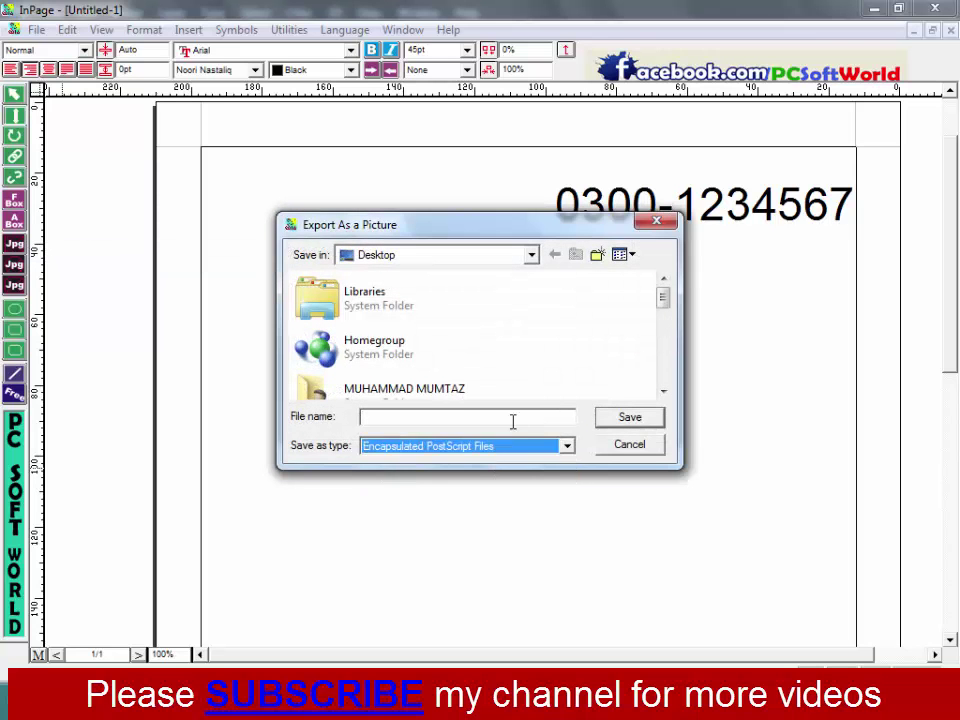
type("6")
key("Return")
left_click(546, 319)
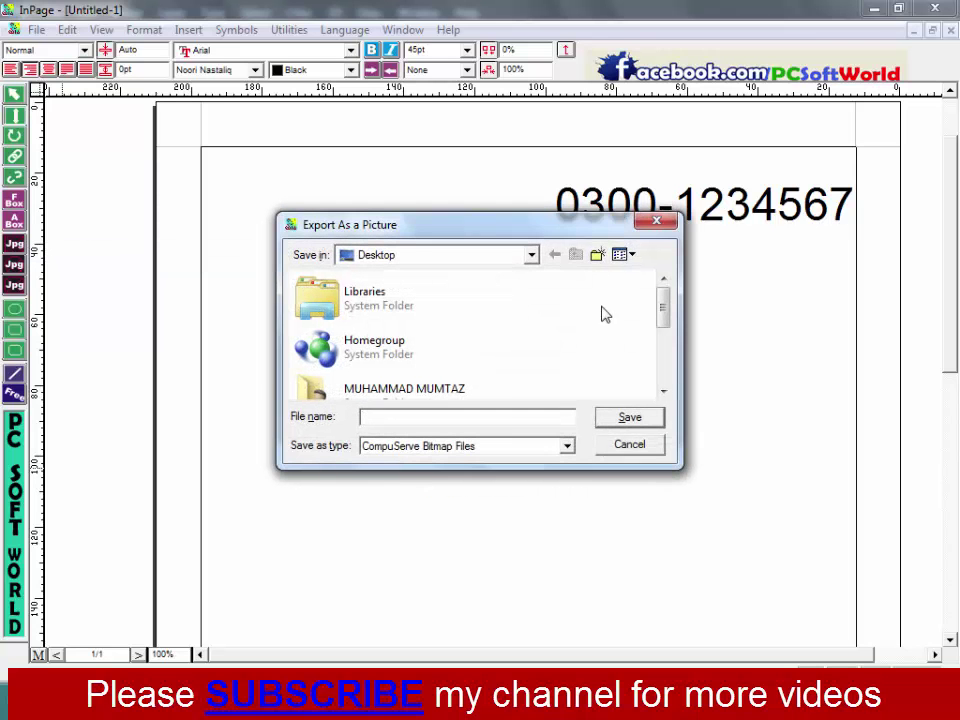
type("6")
left_click(522, 446)
left_click(497, 475)
left_click(611, 418)
left_click(630, 296)
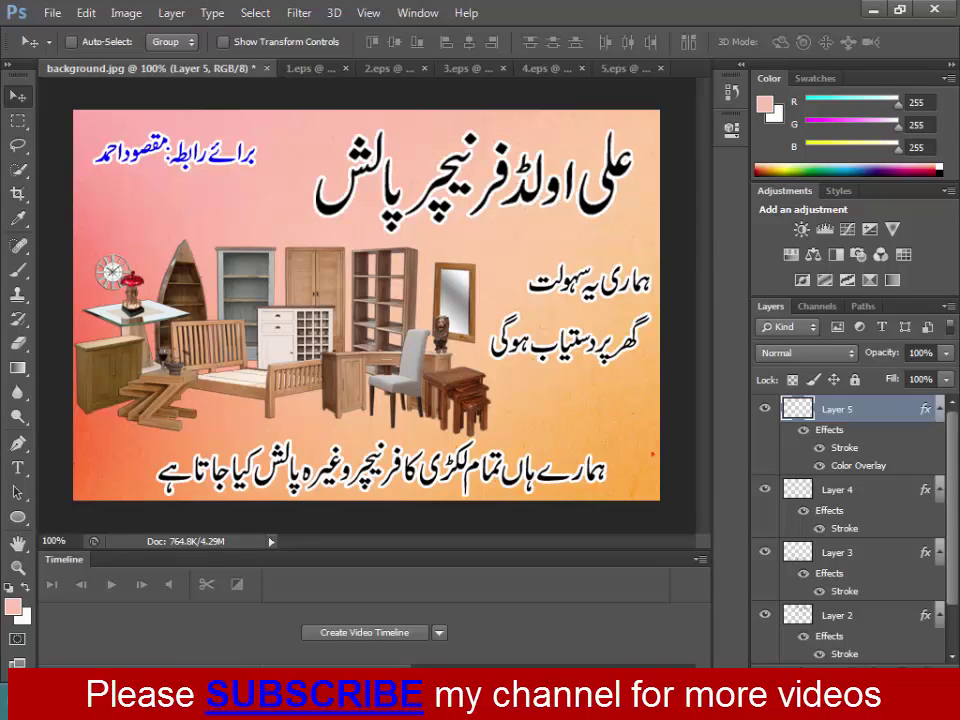
Open 6.eps in Photoshop and rasterize it.
key("ctrl+o")
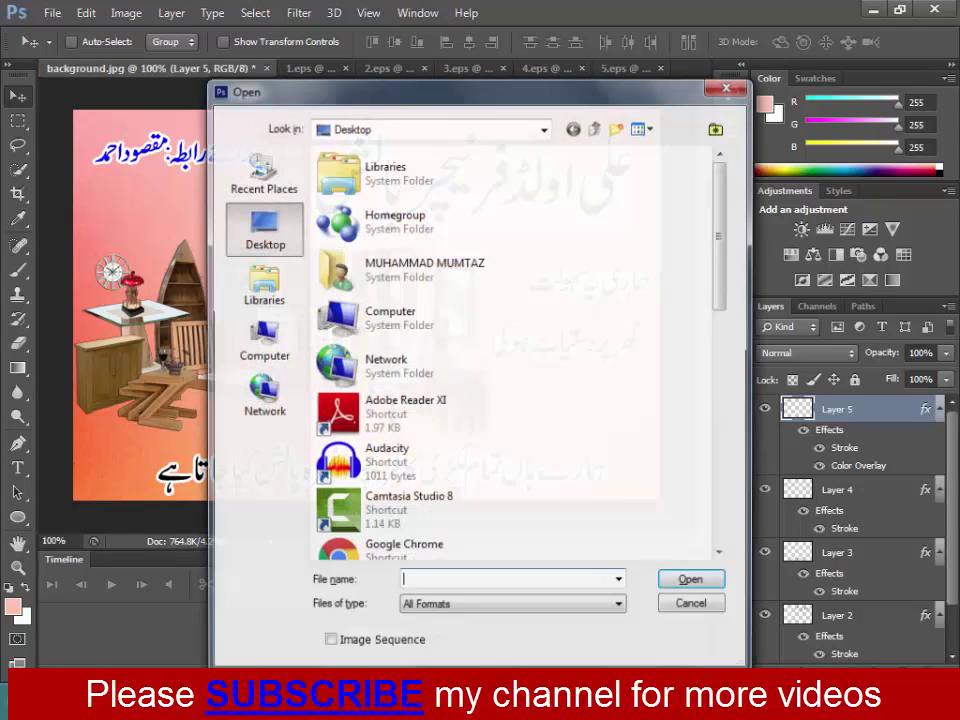
type("6.eps")
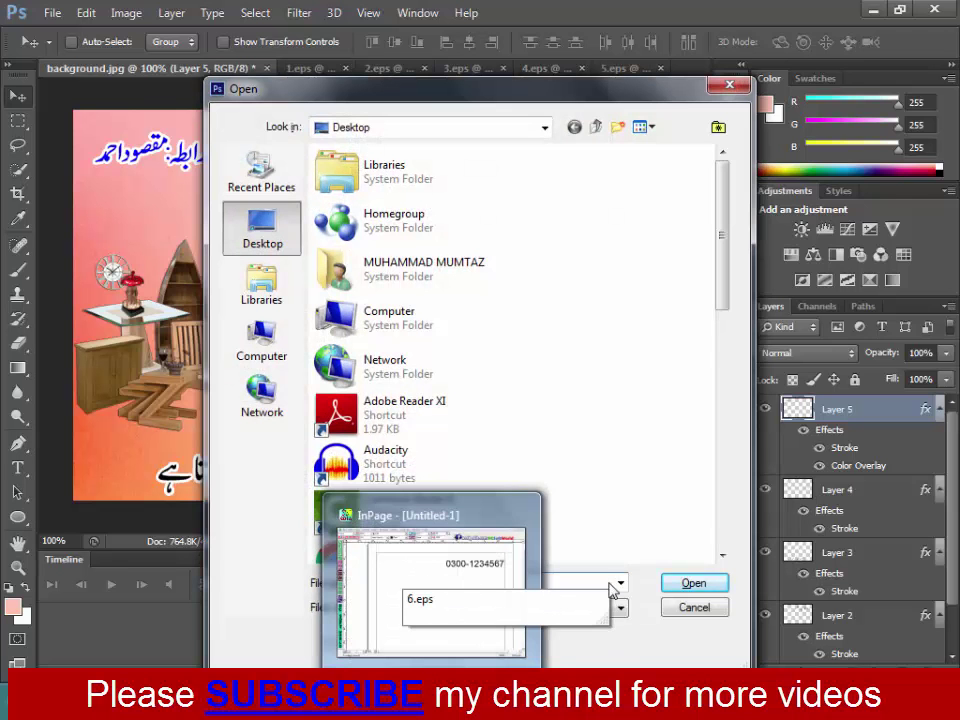
left_click(710, 584)
left_click(608, 198)
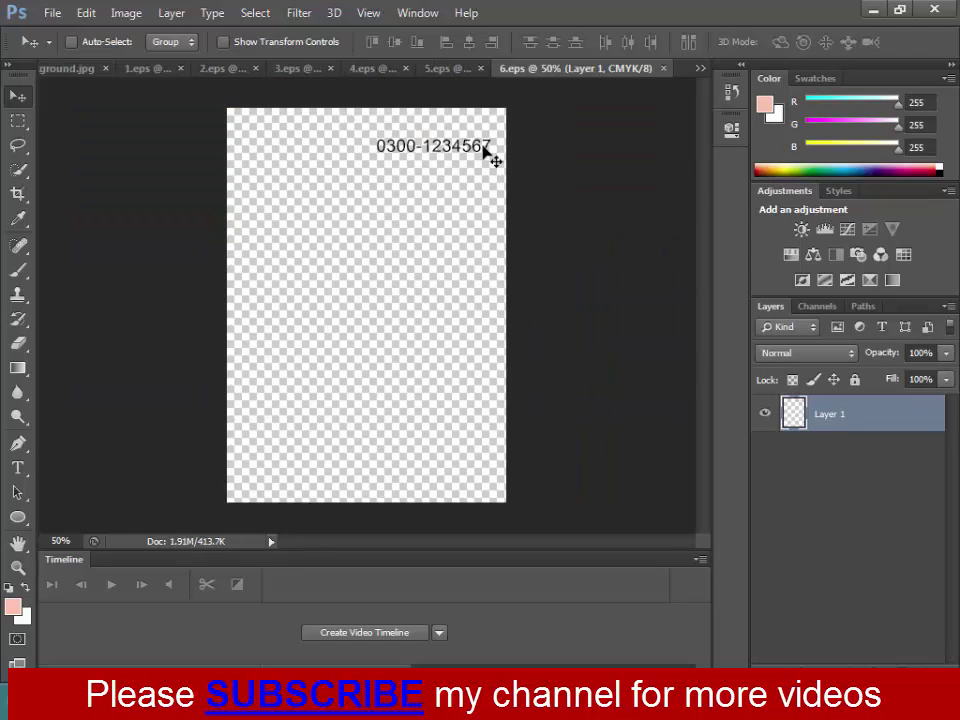
Place the phone number beneath the contact line, scaled to about 75%.
left_click(68, 70)
mouse_move(160, 222)
left_mouse_down()
mouse_move(185, 232)
mouse_move(289, 226)
left_mouse_up()
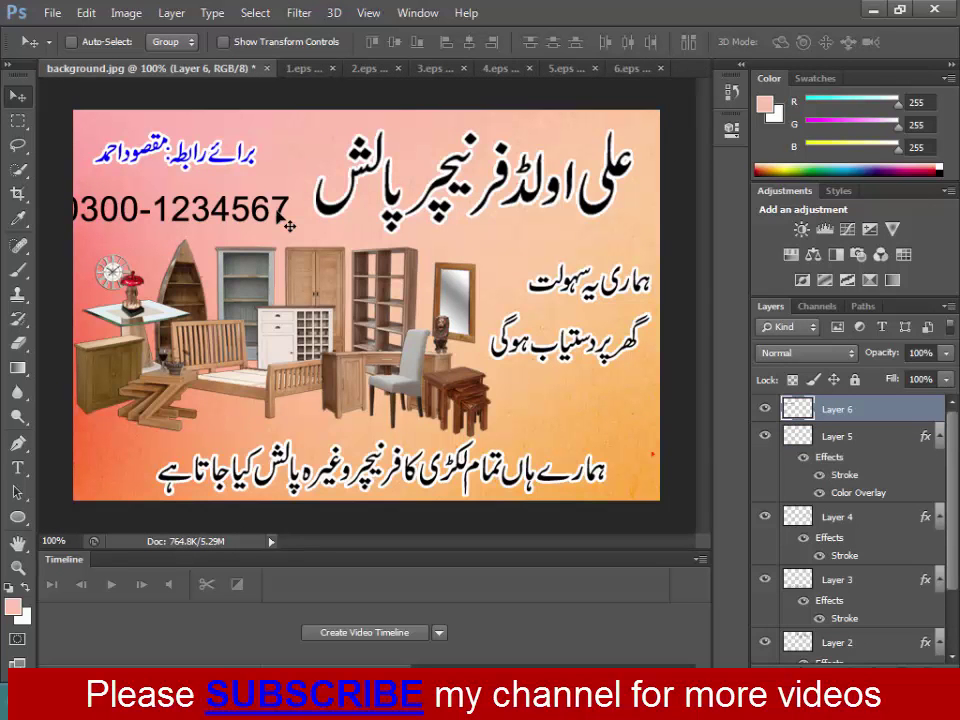
key("ctrl+t")
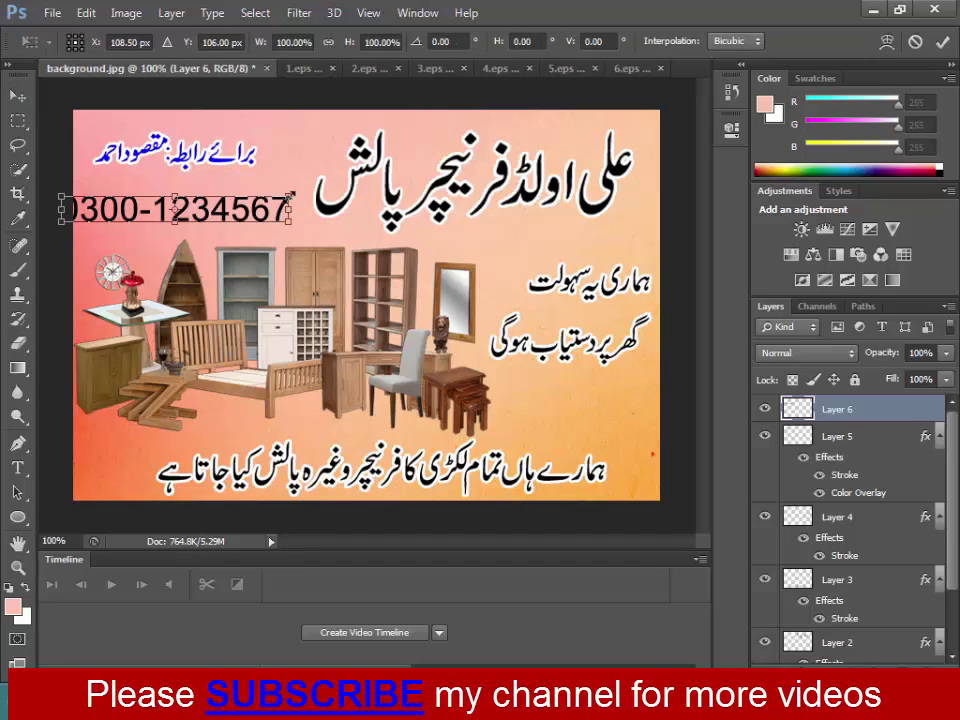
left_click_drag(290, 196, 236, 205)
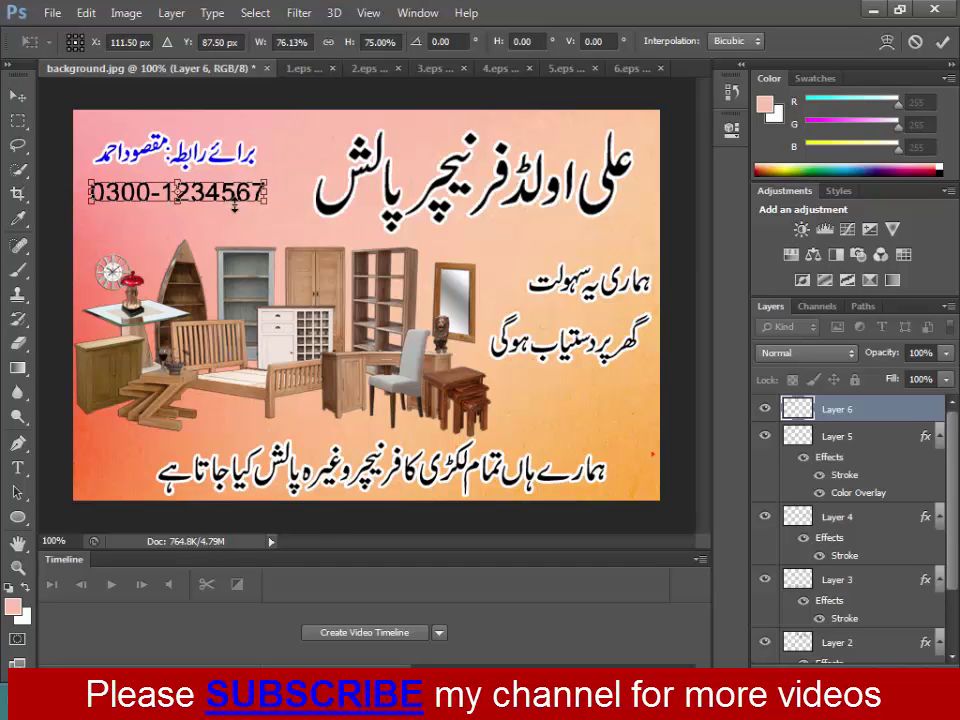
key("Up")
key("Left")
key("Up")
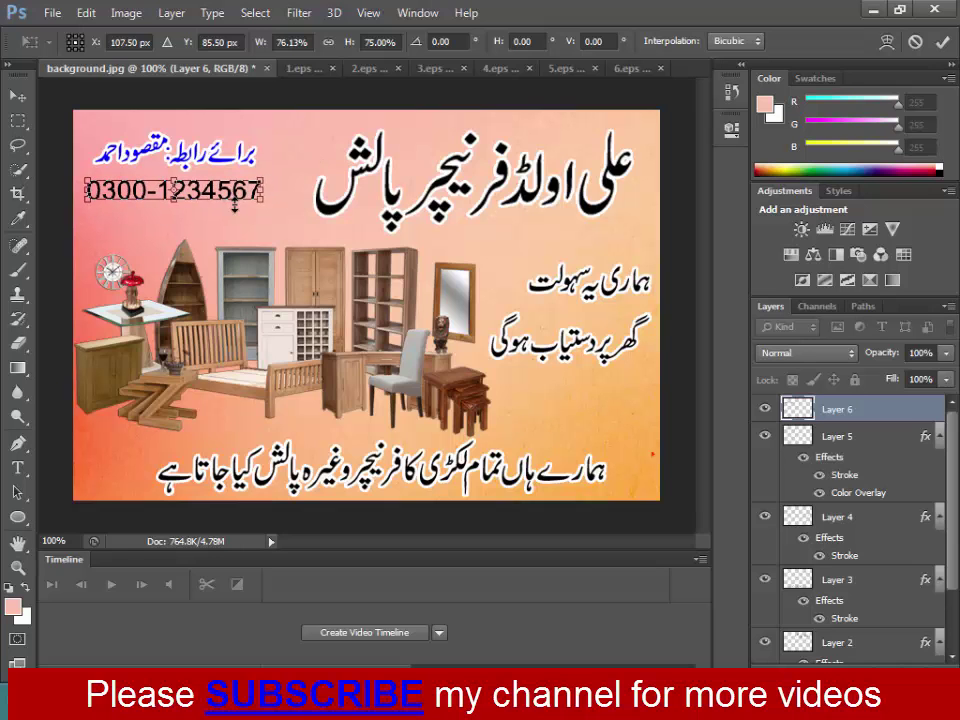
key("Left")
key("Return")
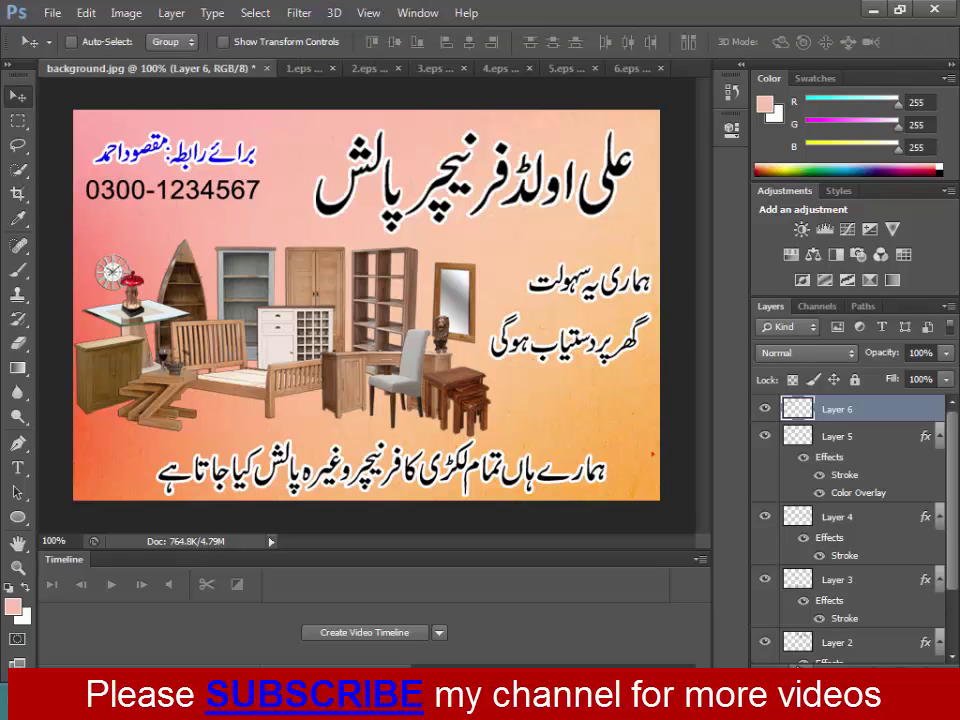
Give the phone number a blue stroke outline.
right_click(778, 425)
left_click(790, 488)
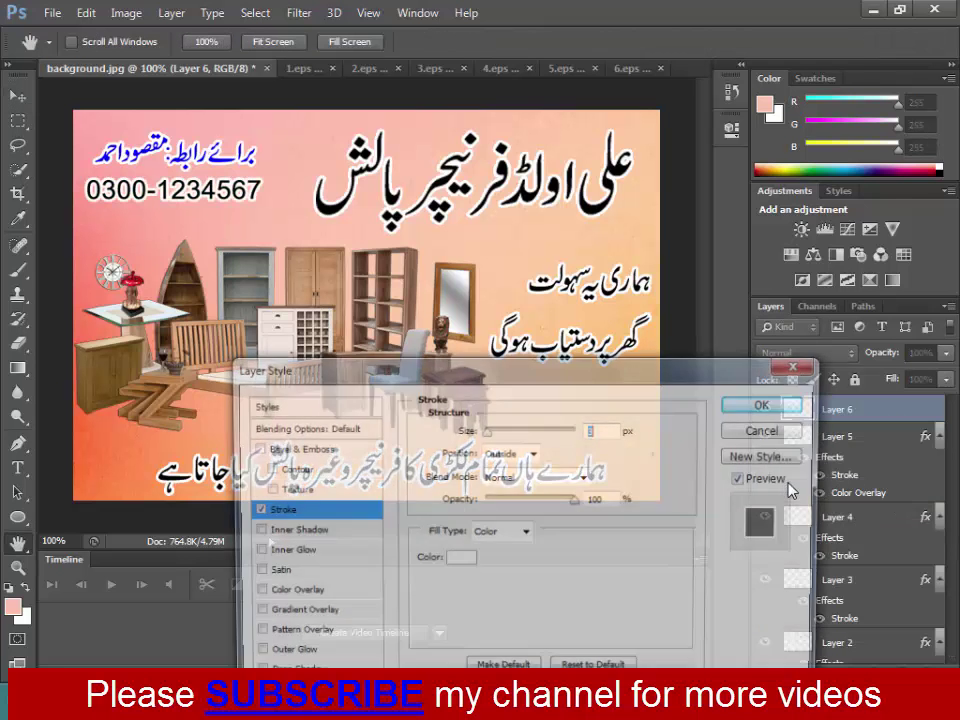
left_click(463, 558)
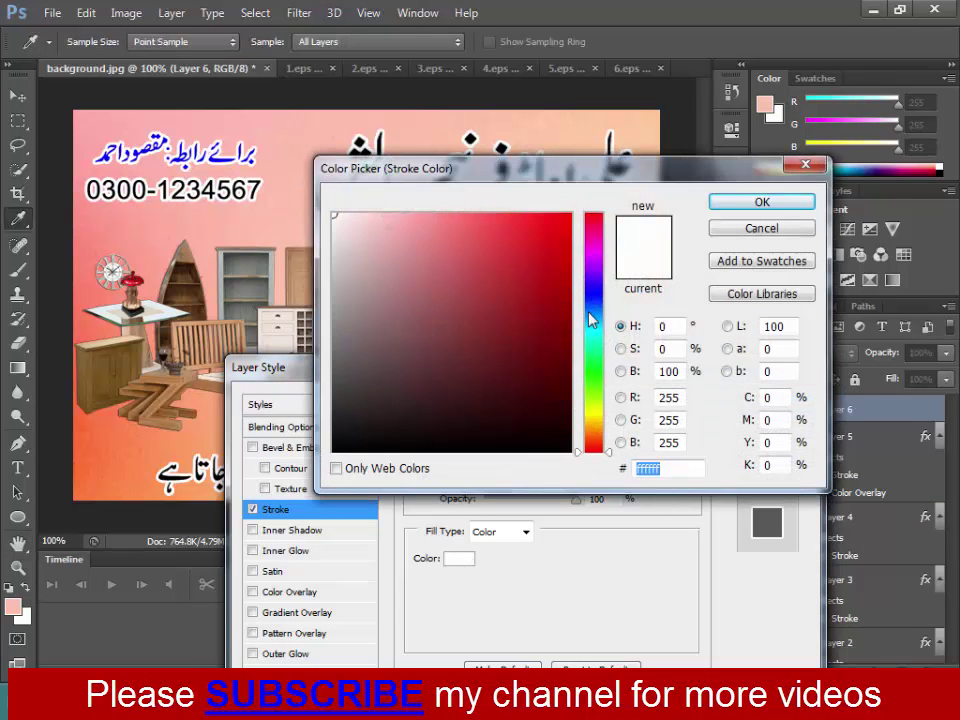
left_click_drag(590, 316, 594, 299)
left_click(569, 226)
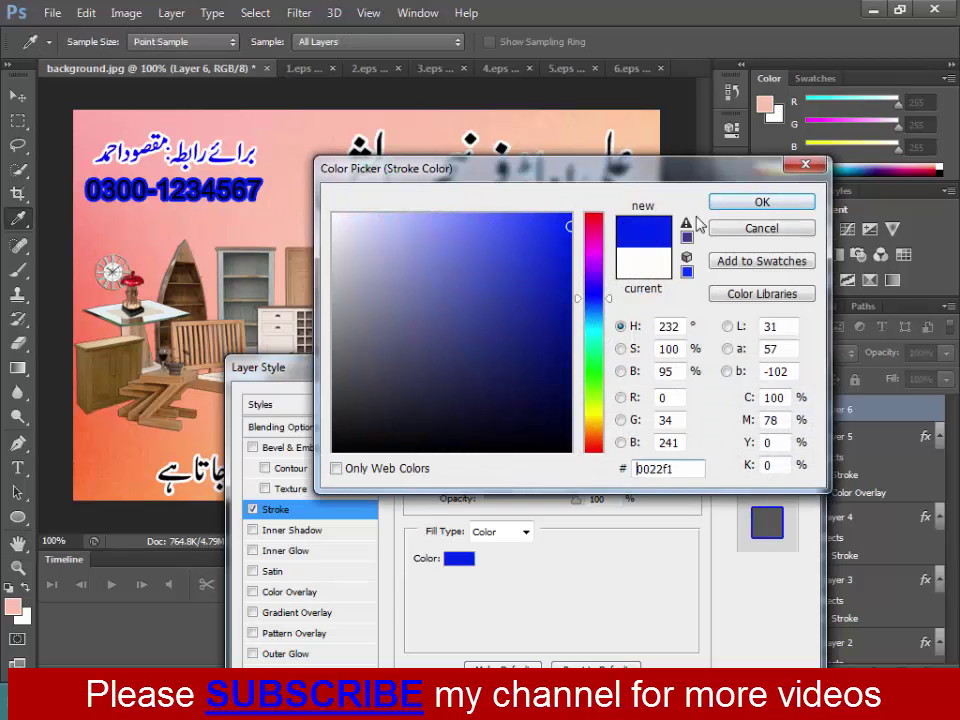
left_click(725, 205)
left_click(755, 402)
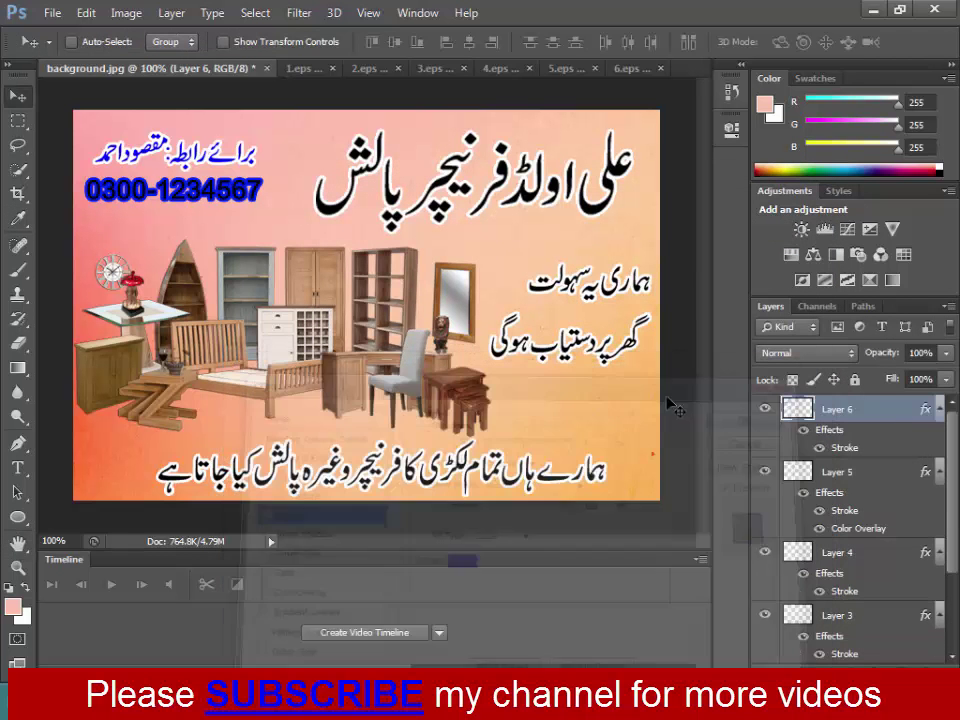
Change the phone number's stroke to white and add a blue (000cff) colour overlay.
right_click(828, 429)
left_click(795, 489)
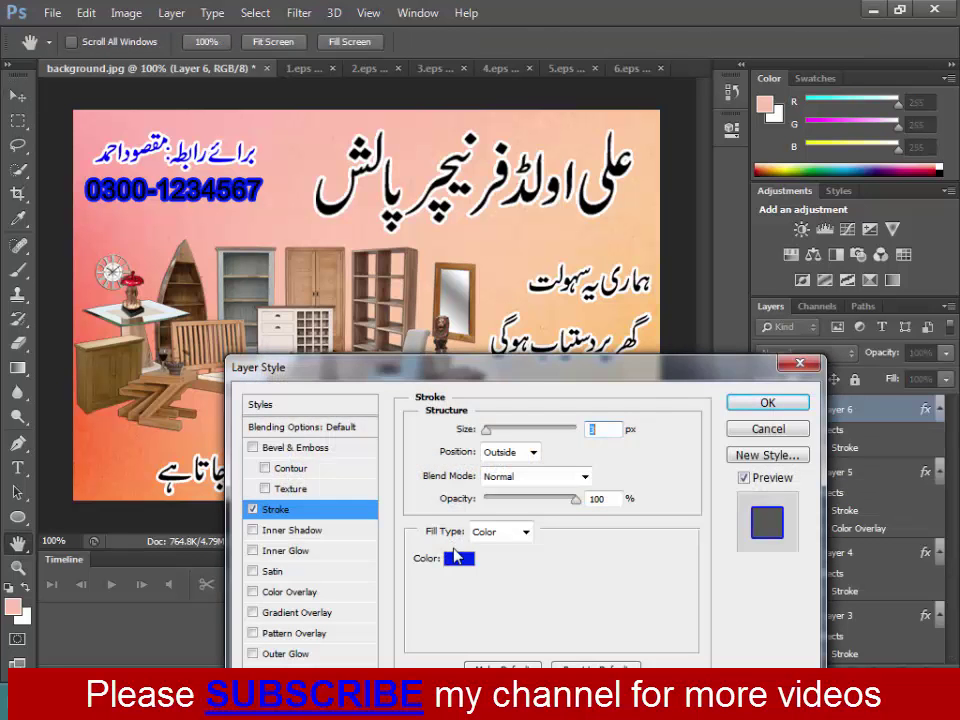
left_click(457, 557)
left_click(335, 216)
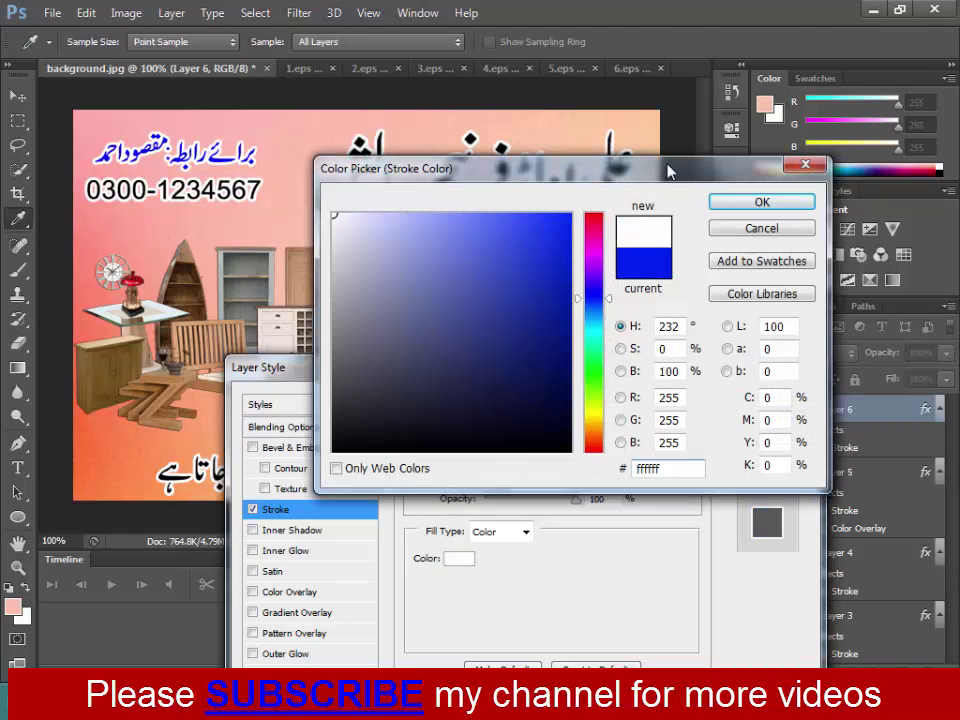
left_click(736, 204)
left_click(343, 591)
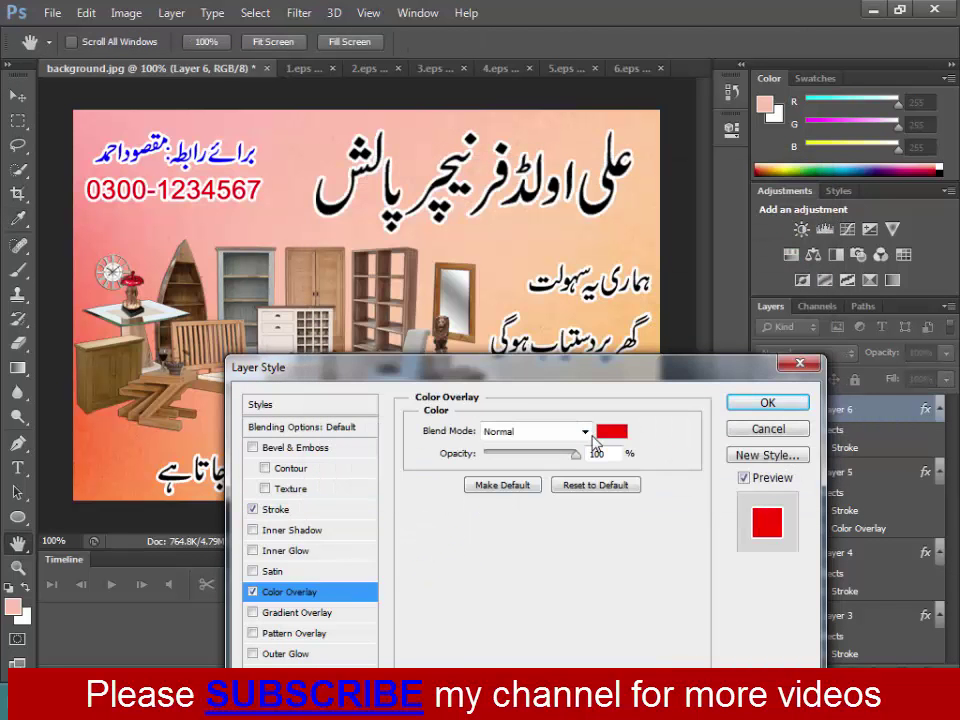
left_click(606, 431)
left_click(593, 294)
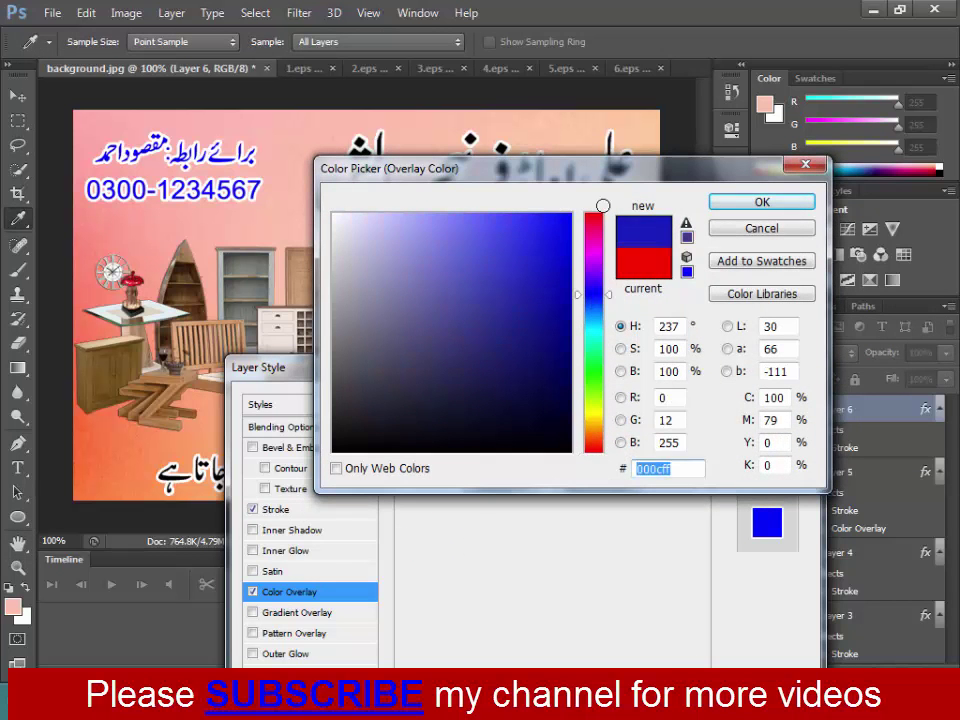
left_click(724, 206)
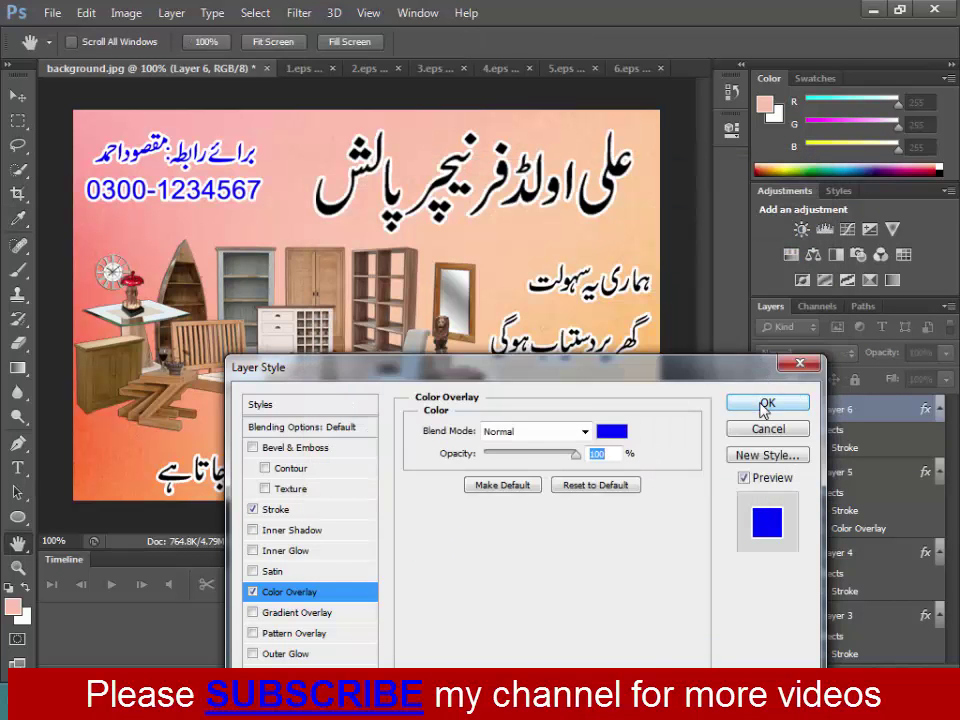
left_click(765, 403)
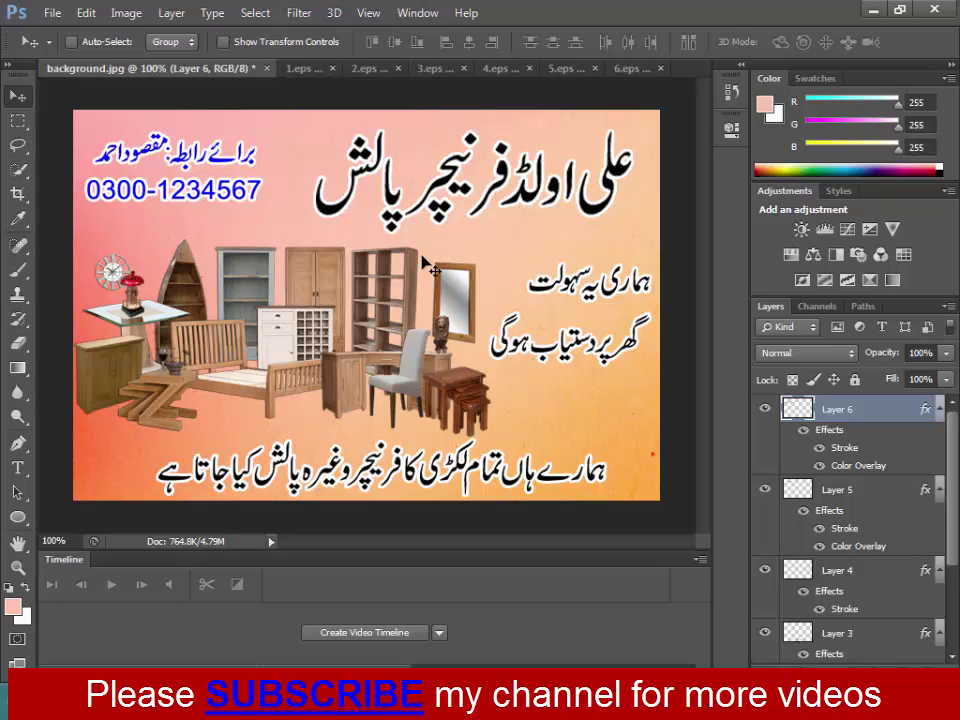
Open the File menu for the finished furniture-polish ad.
left_click(47, 14)
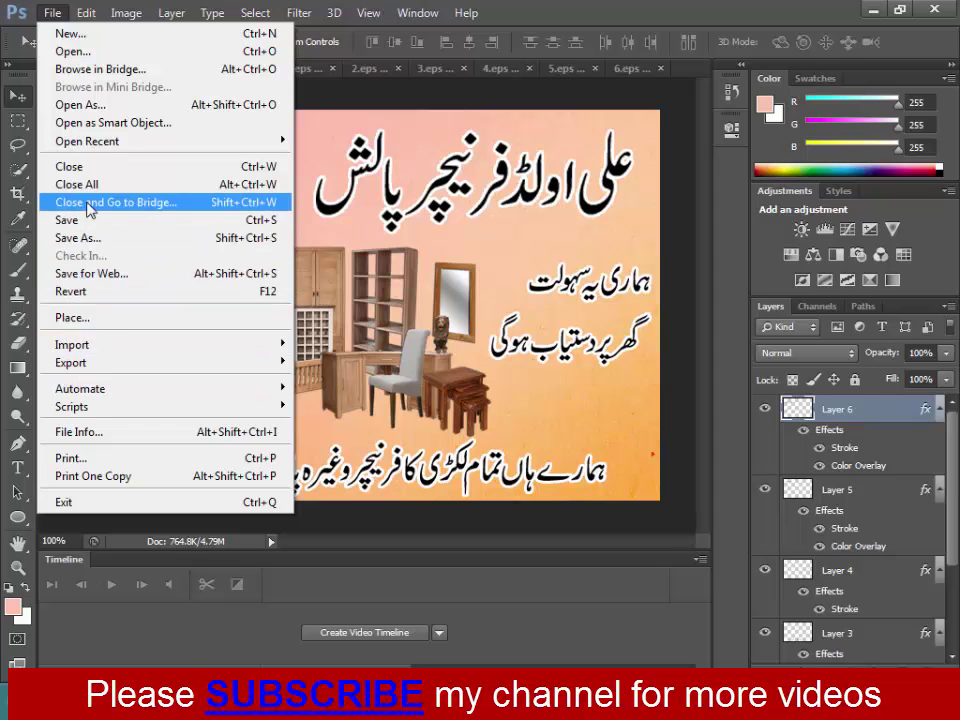
Save the ad as a PNG named 'ali furniture' in Downloads, accepting the PNG options.
left_click(90, 240)
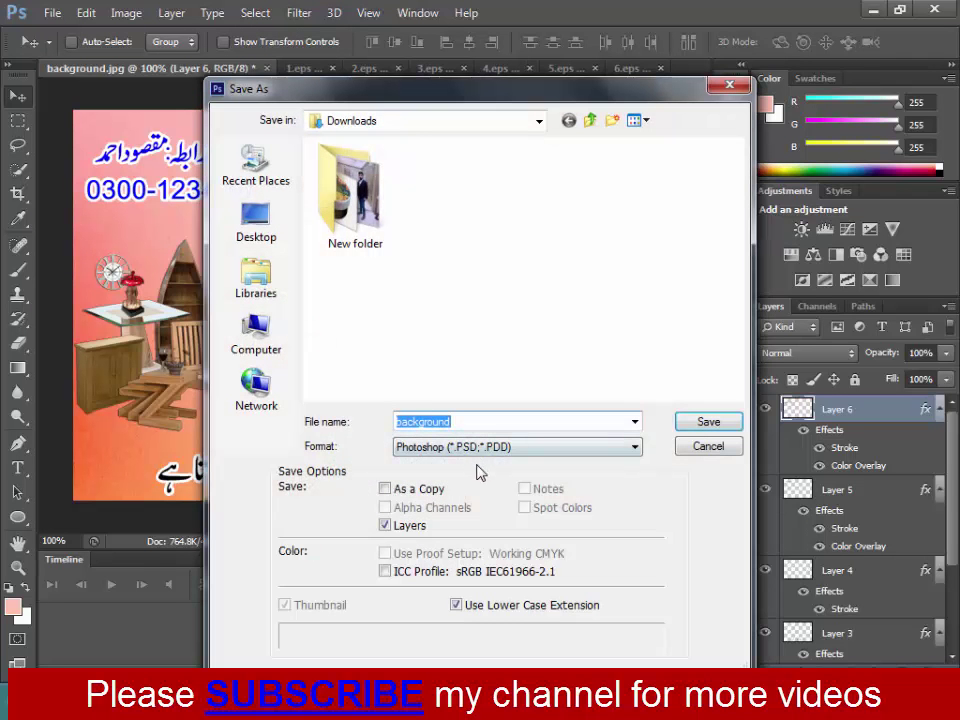
left_click(481, 457)
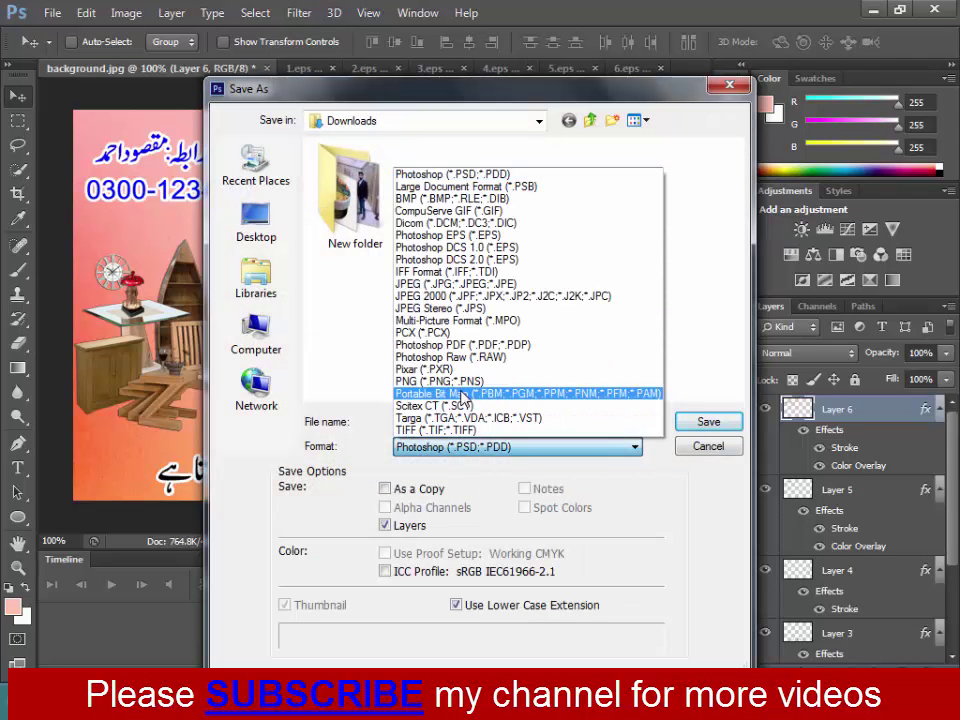
left_click(463, 382)
left_click(465, 421)
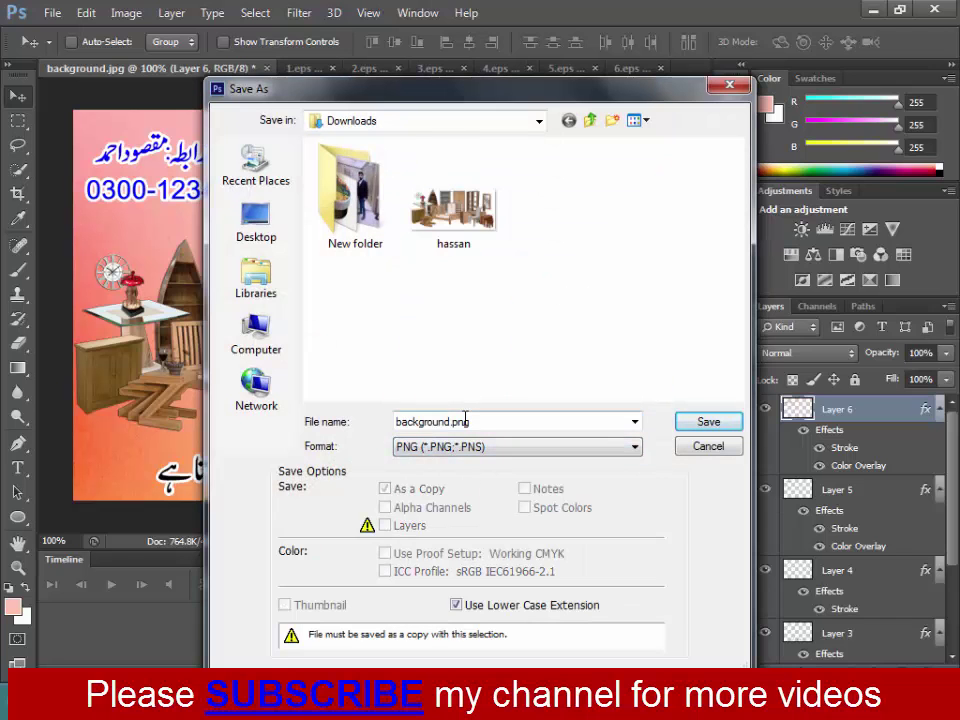
double_click(465, 421)
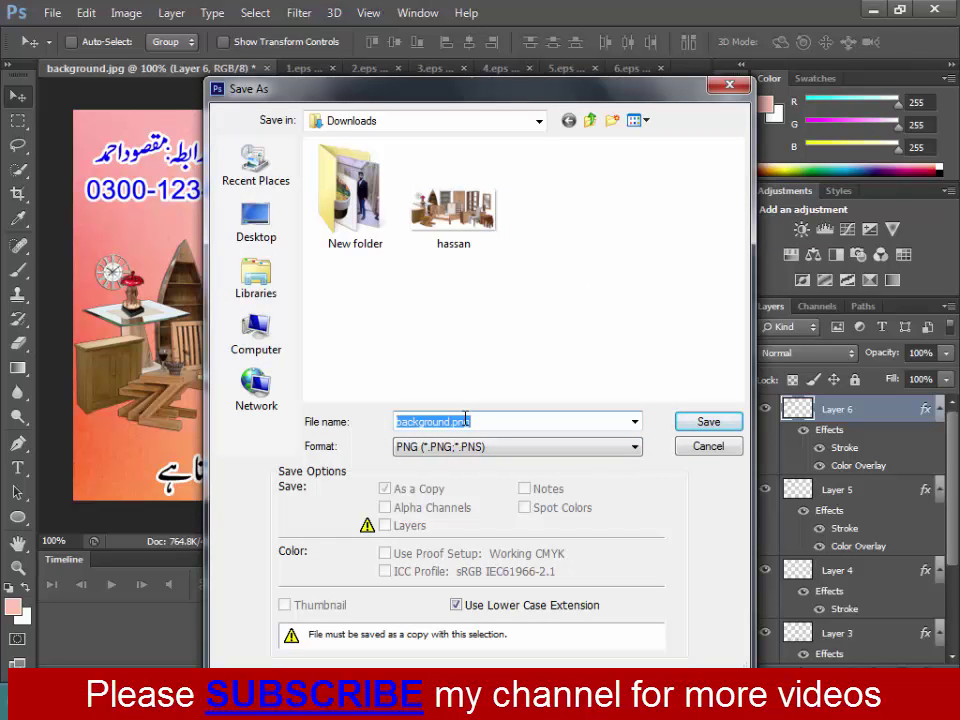
type("ali furniture")
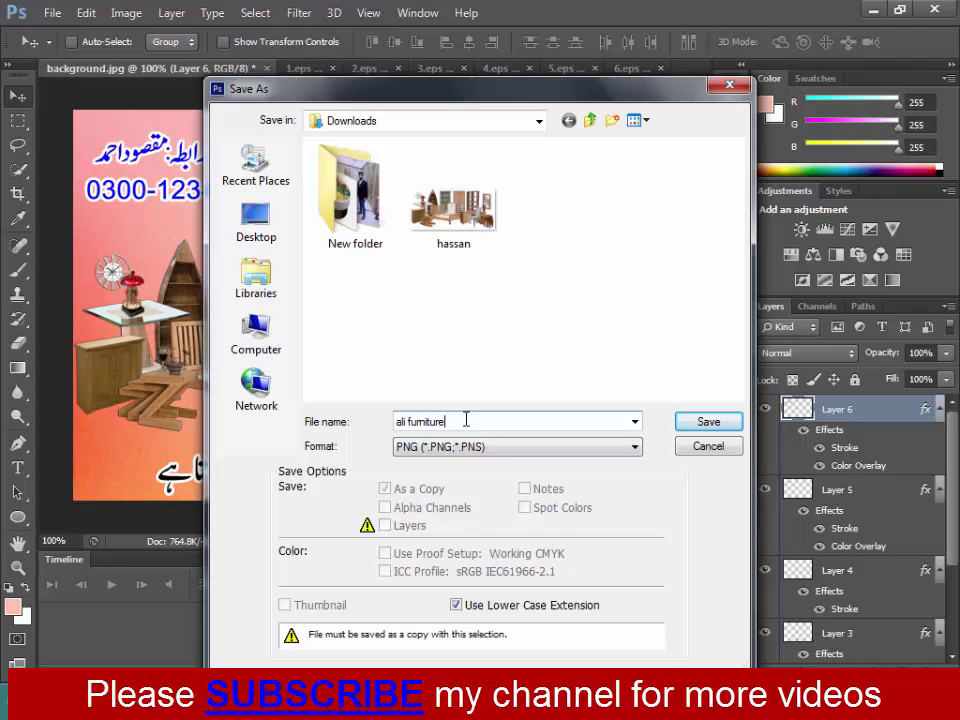
left_click(708, 421)
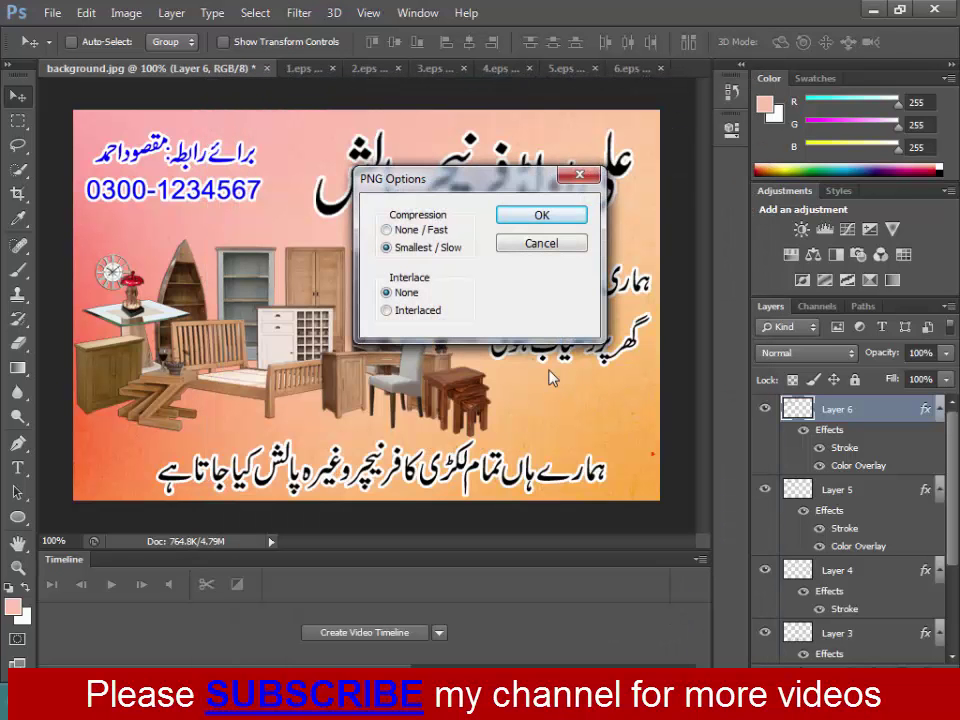
left_click(562, 218)
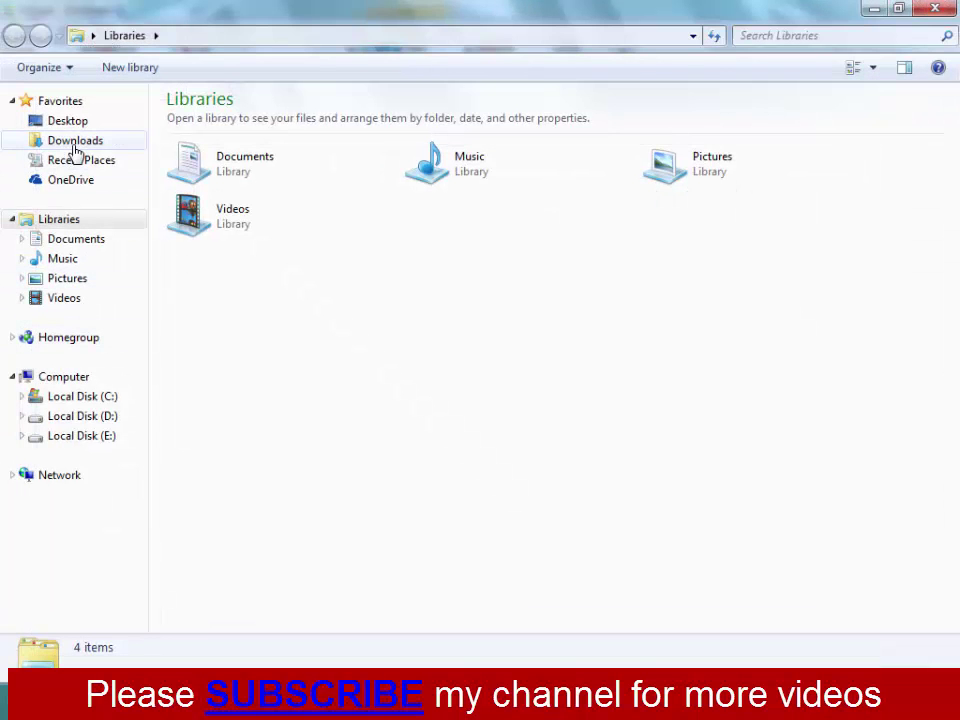
Open 'ali furniture' from Downloads in Windows Photo Viewer and zoom to inspect the ad.
left_click(75, 142)
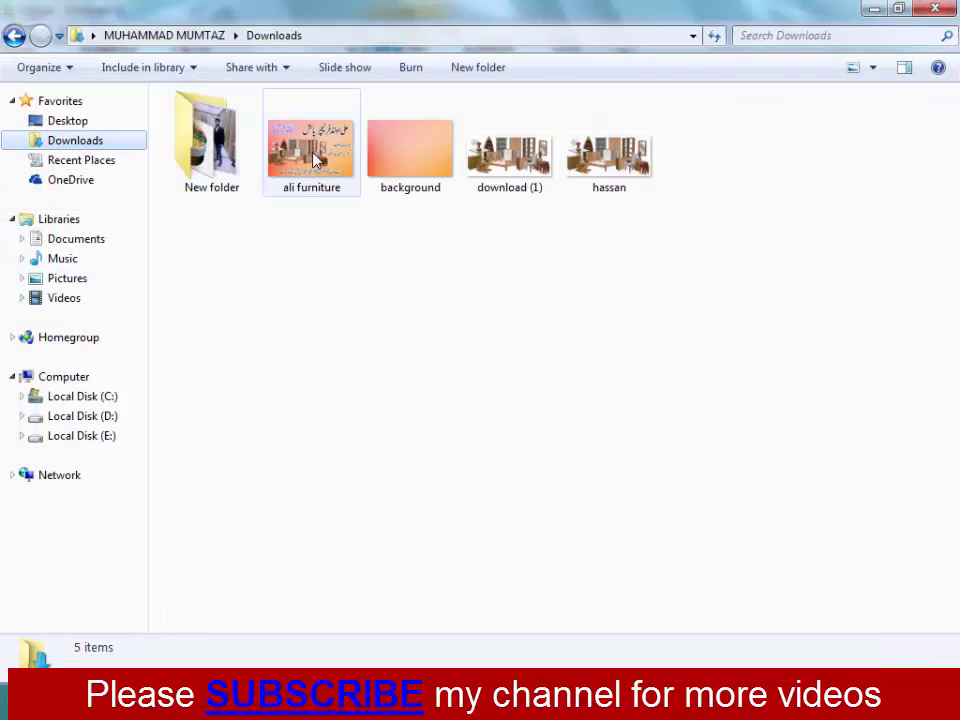
double_click(330, 163)
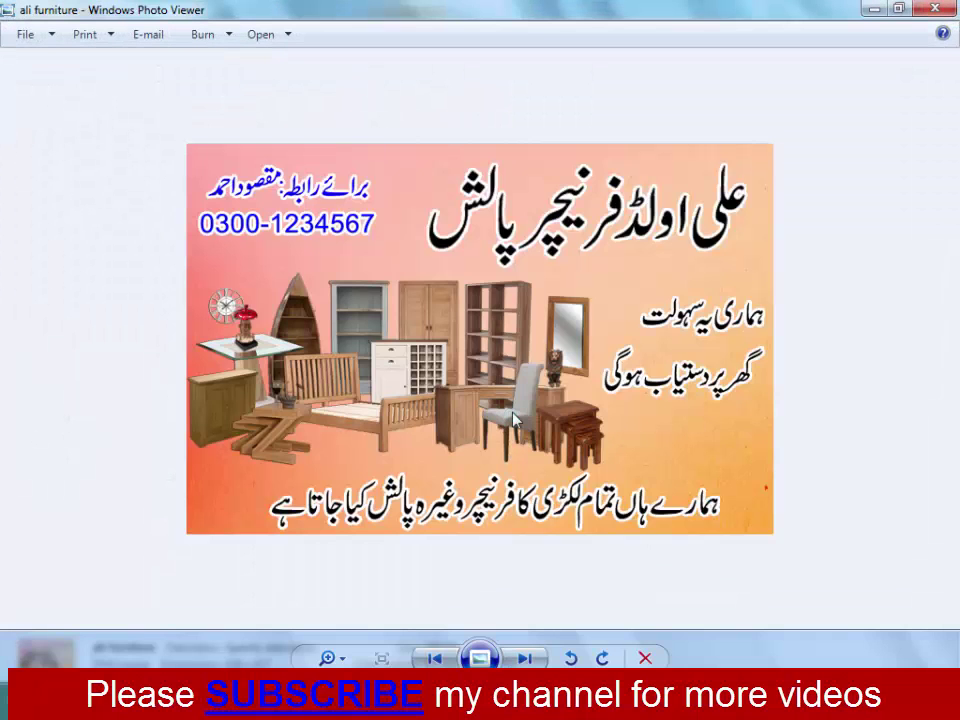
scroll(520, 415, "up", 2)
scroll(530, 410, "up", 2)
scroll(555, 400, "down", 4)
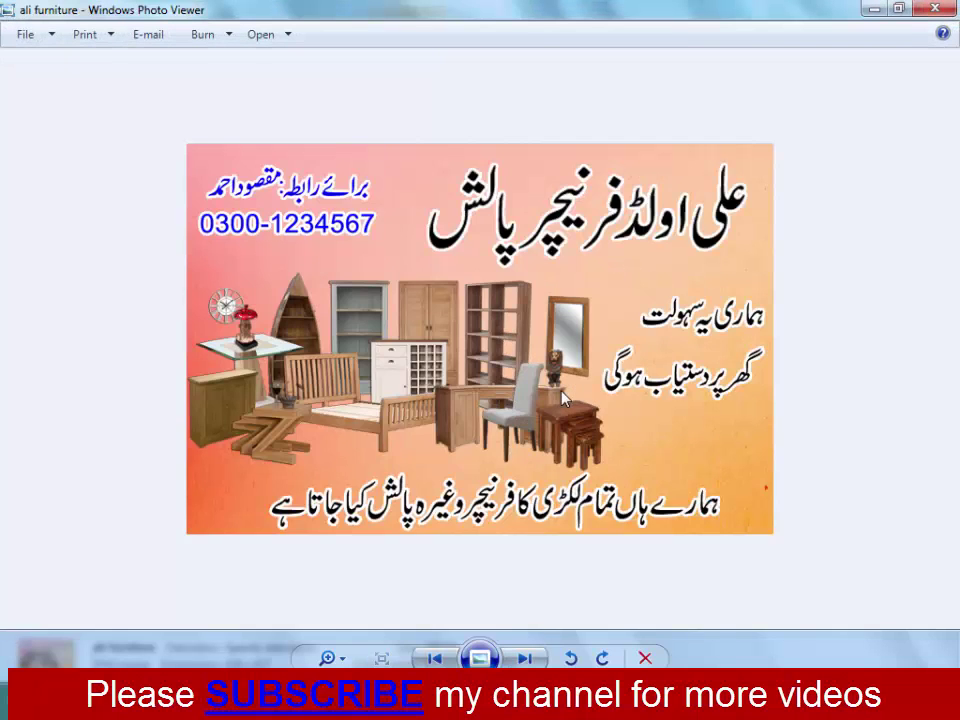